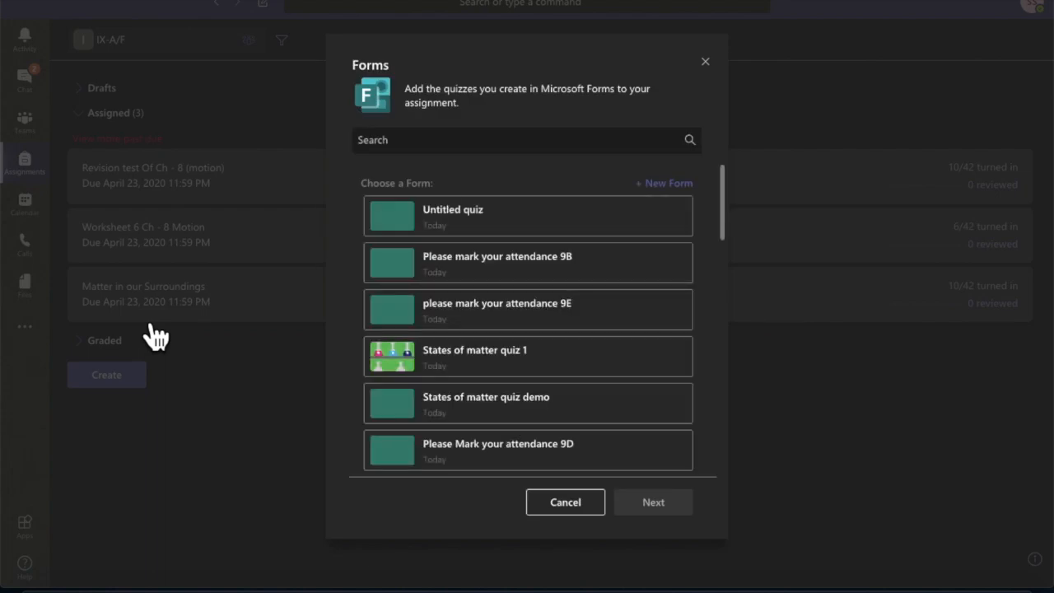
Switch from the assignment's quiz picker to Microsoft Forms and create a new quiz.
left_click(682, 196)
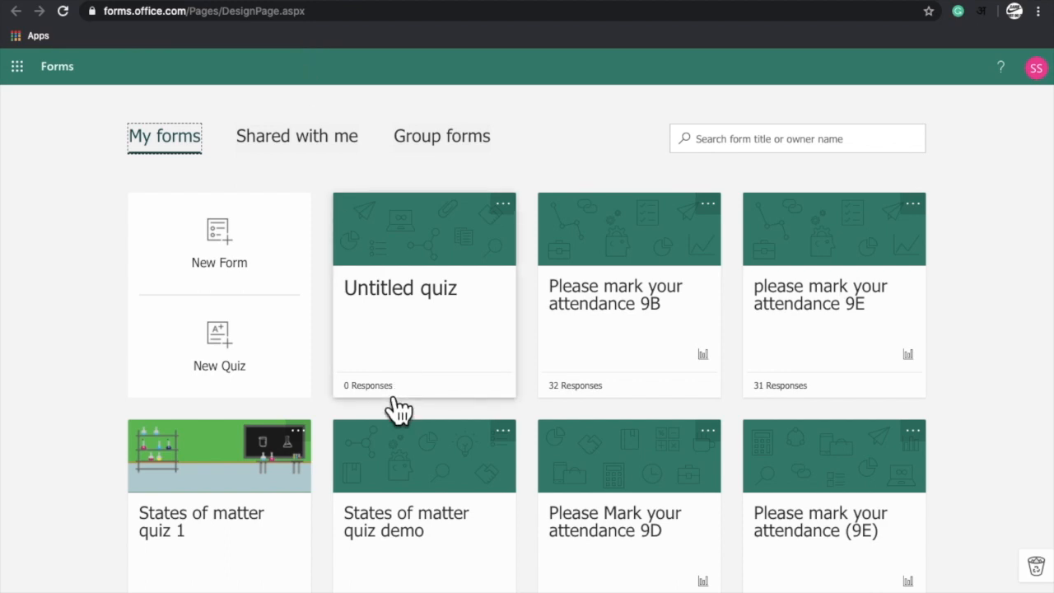
scroll(395, 414, "down", 1)
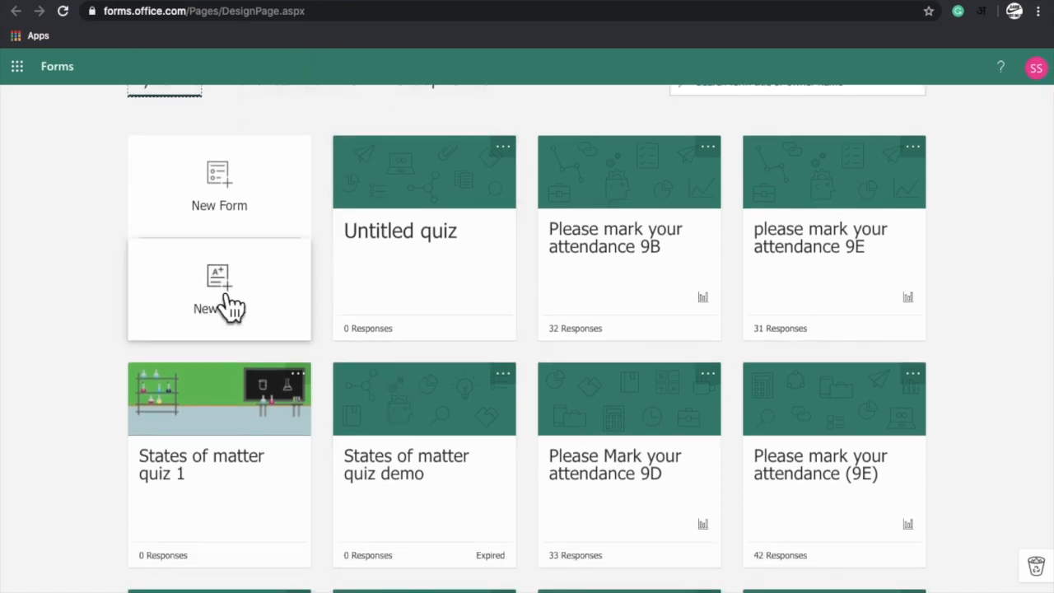
left_click(247, 301)
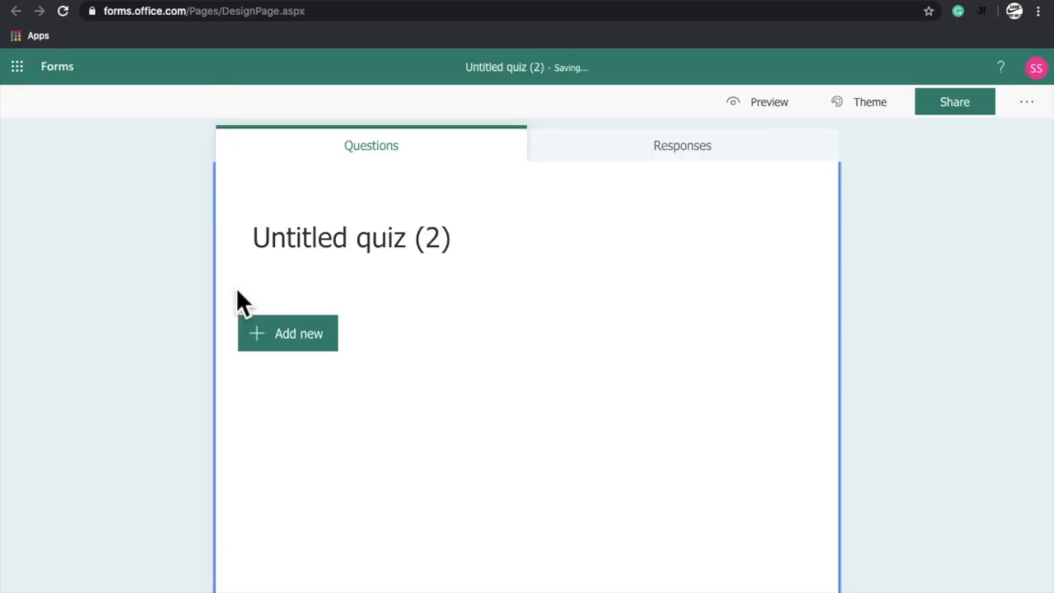
Title the quiz "States of matter quiz 2".
left_click(469, 239)
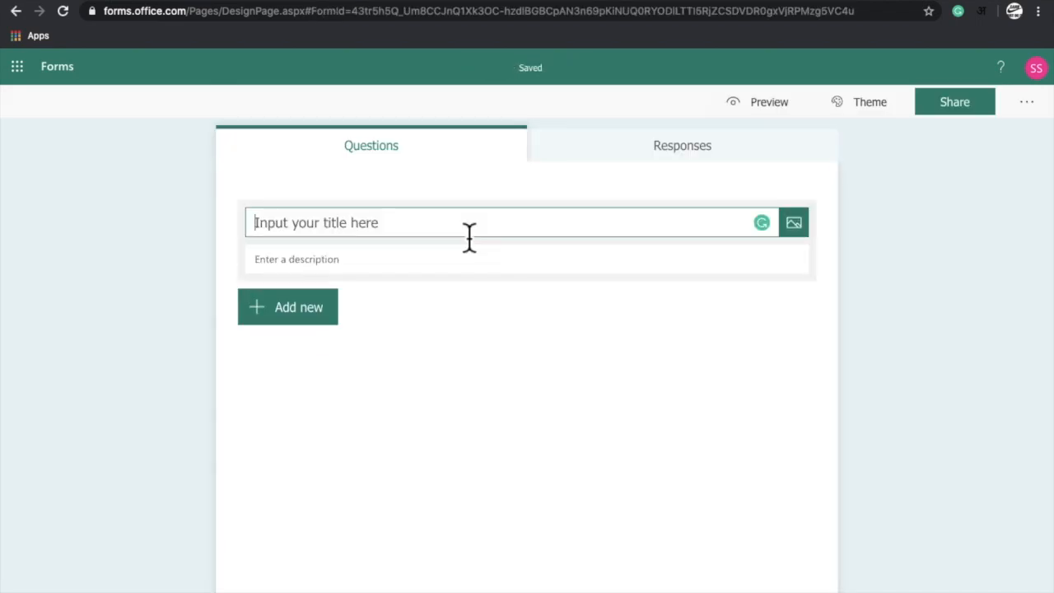
type("Sta")
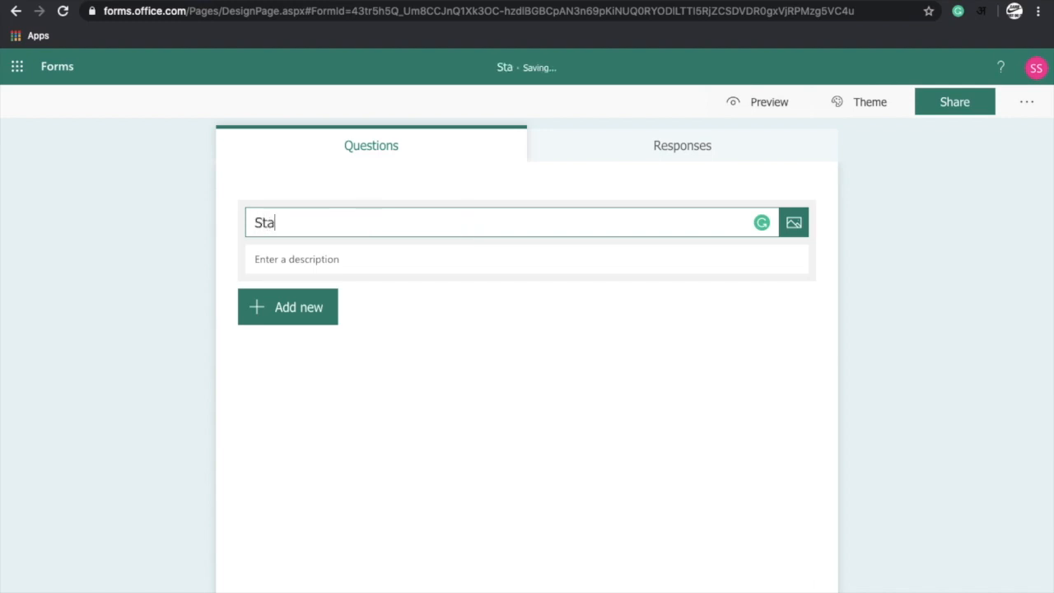
type("tes of matter ")
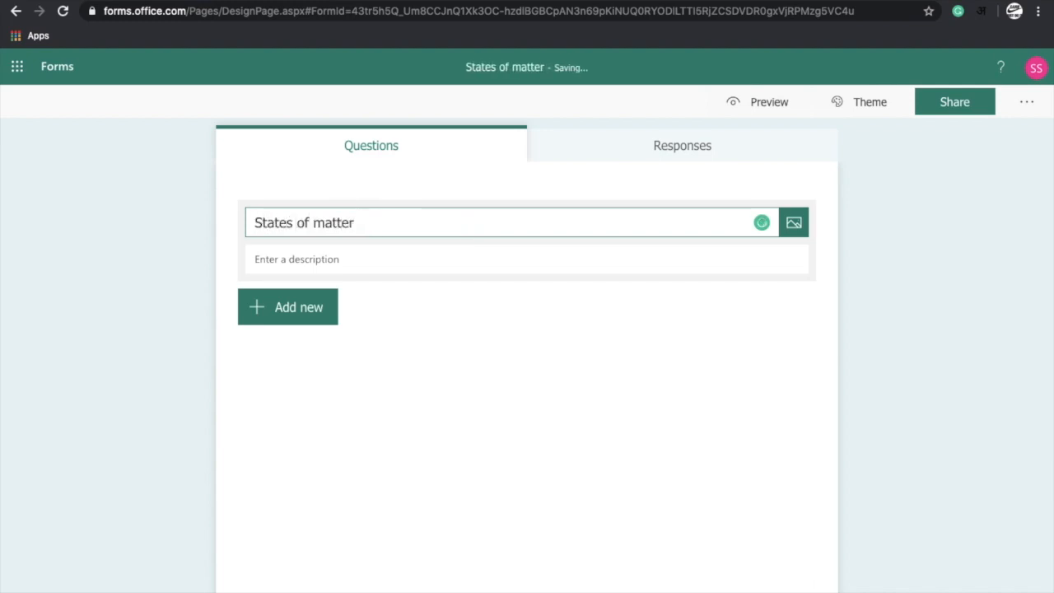
type("quiz2")
key("Left")
left_click(371, 270)
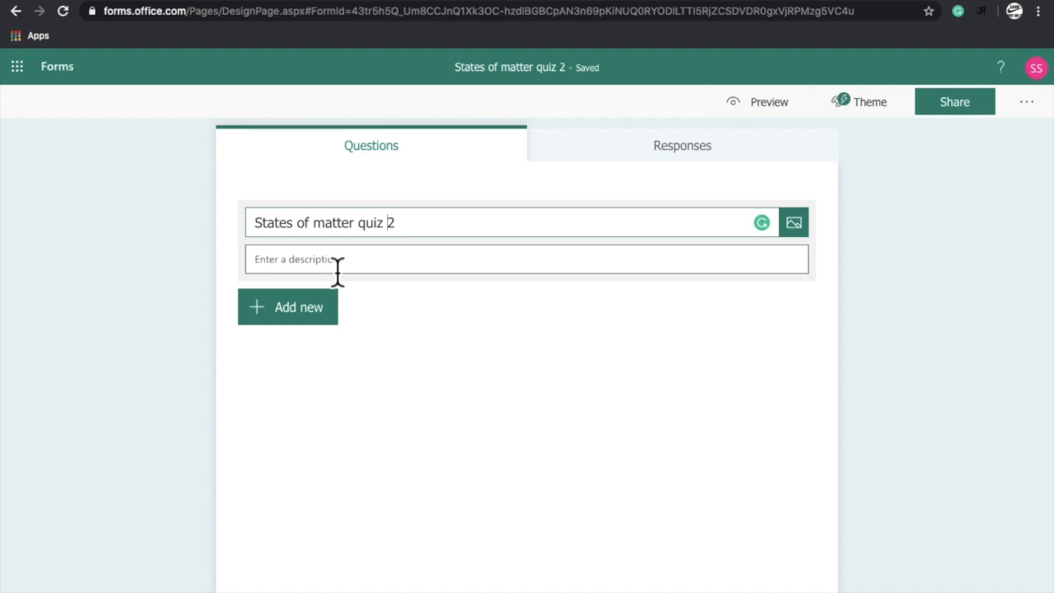
Add a choice question reading "Which of the following is not a Compound?".
left_click(338, 321)
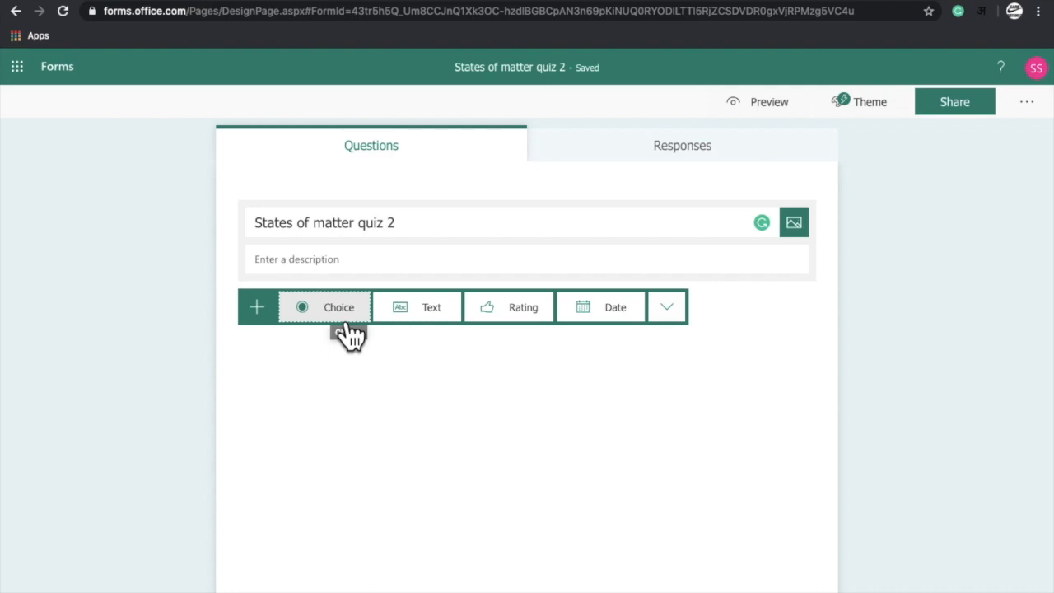
left_click(337, 317)
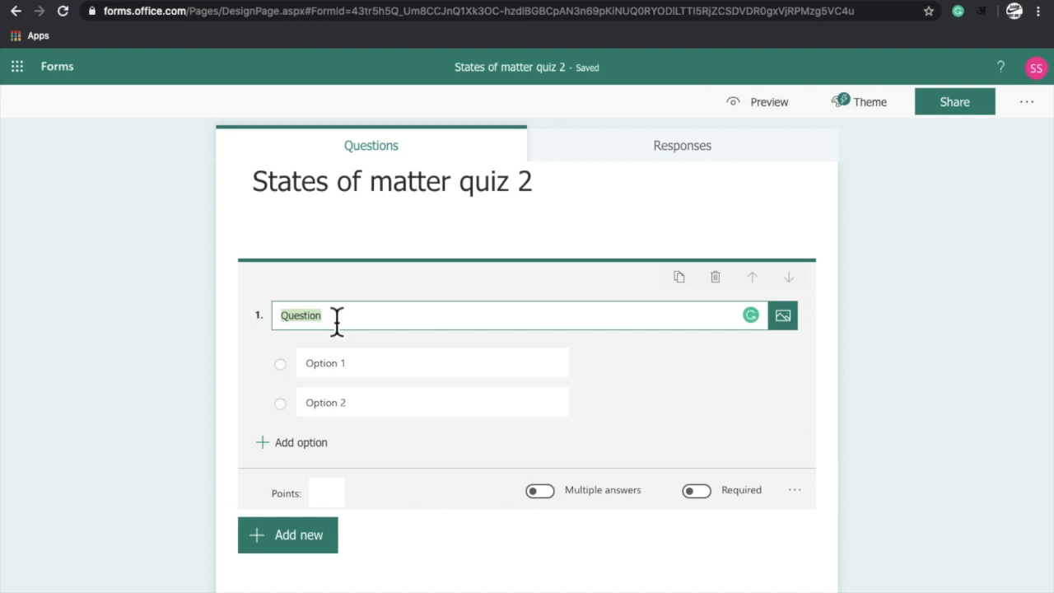
type("W")
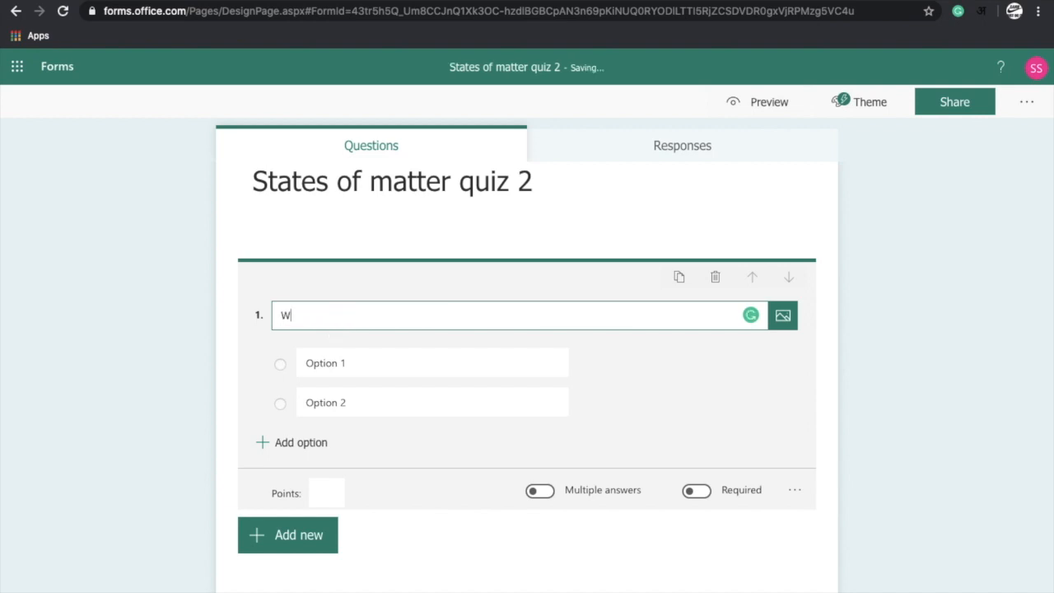
type("hich of the following is not ")
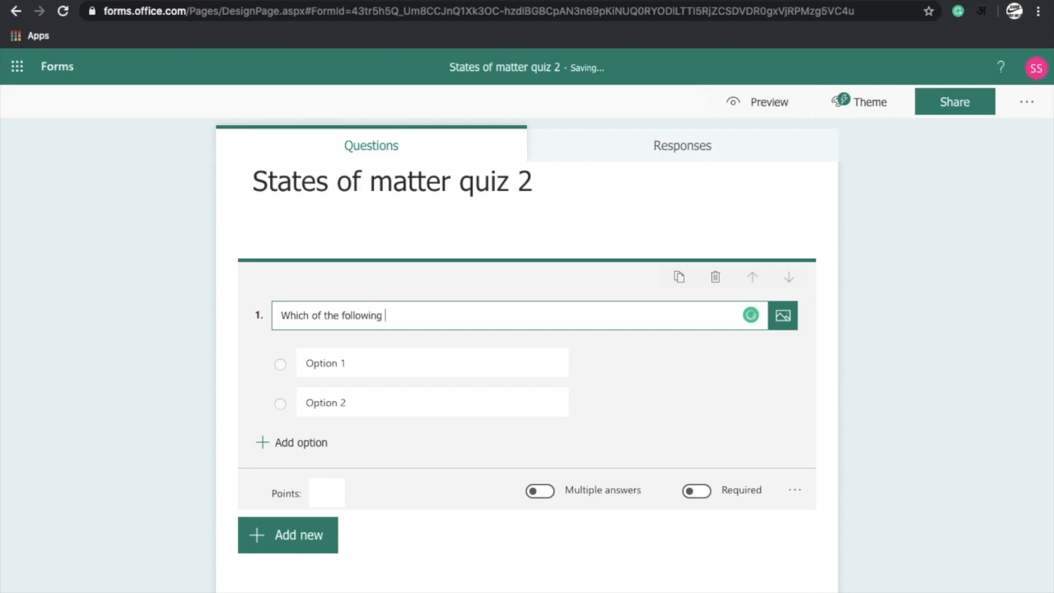
type("a Compound?")
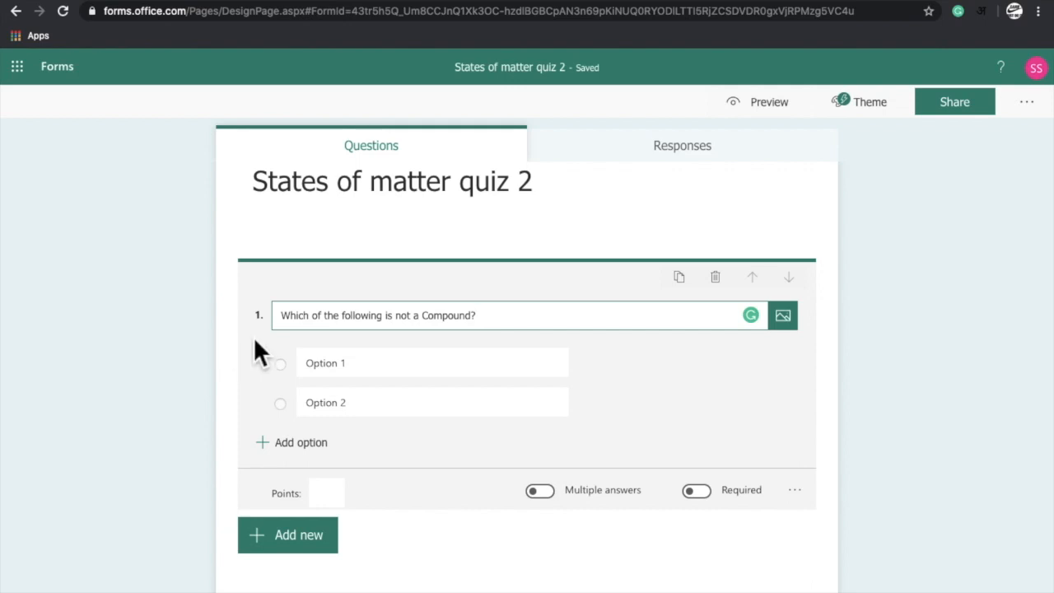
Fill in question 1's four answer options: Iodine, sand, milk and water.
left_click(399, 375)
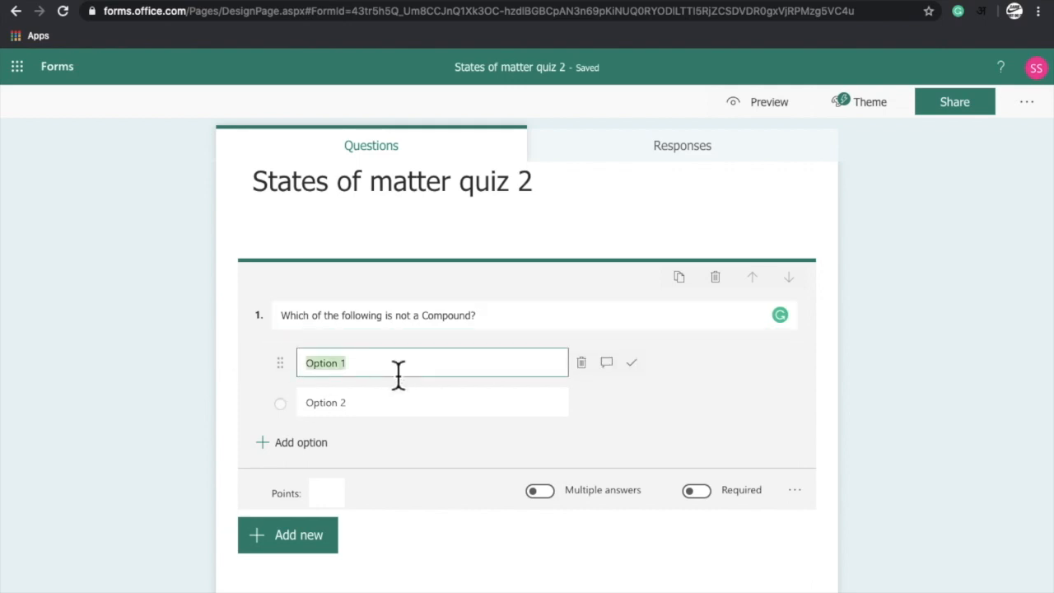
key("BackSpace")
type("Iodine")
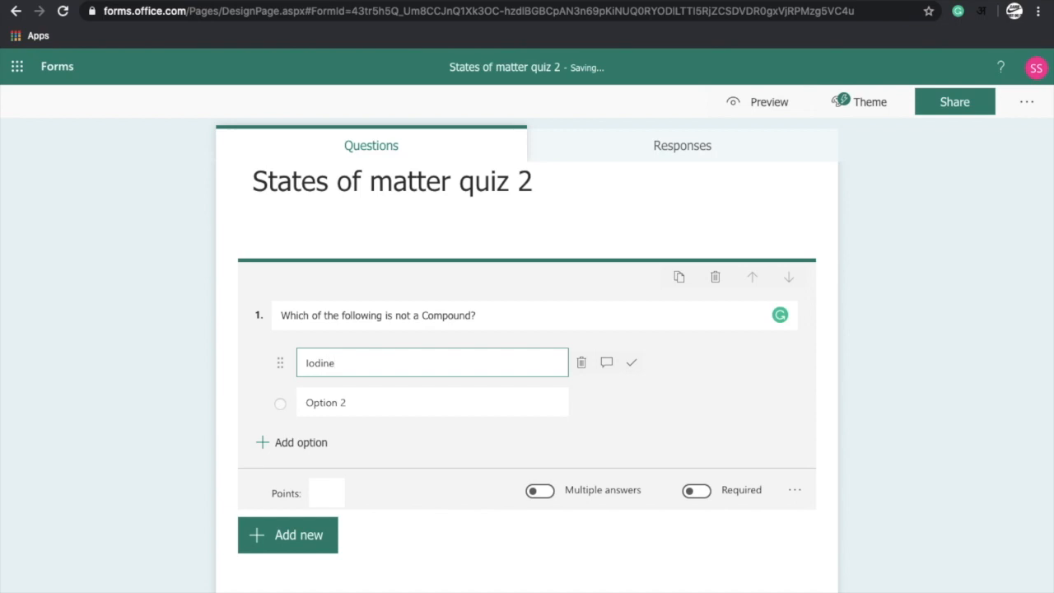
key("Return")
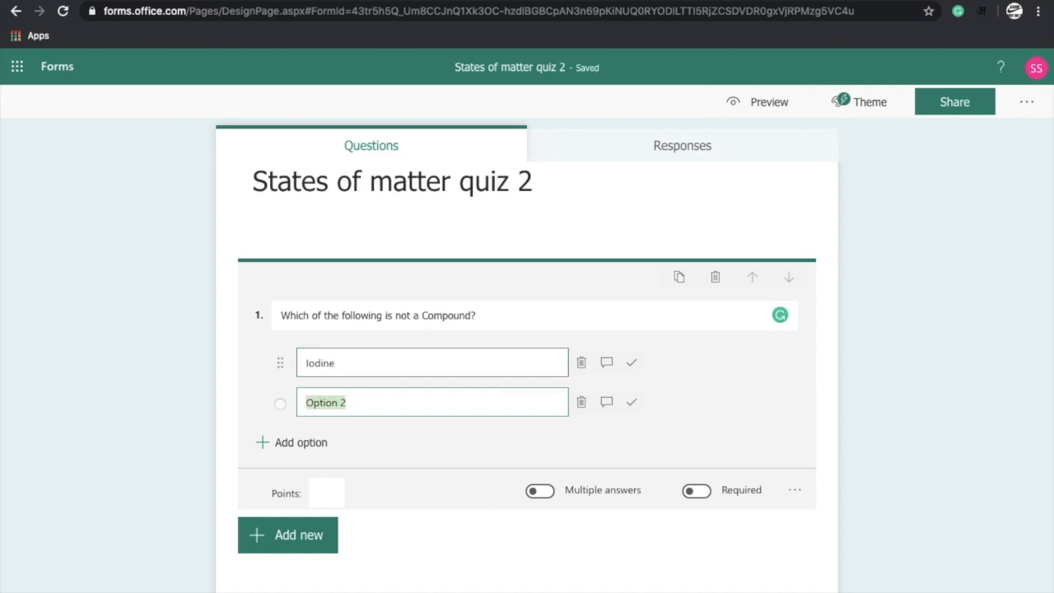
type("sand")
key("Return")
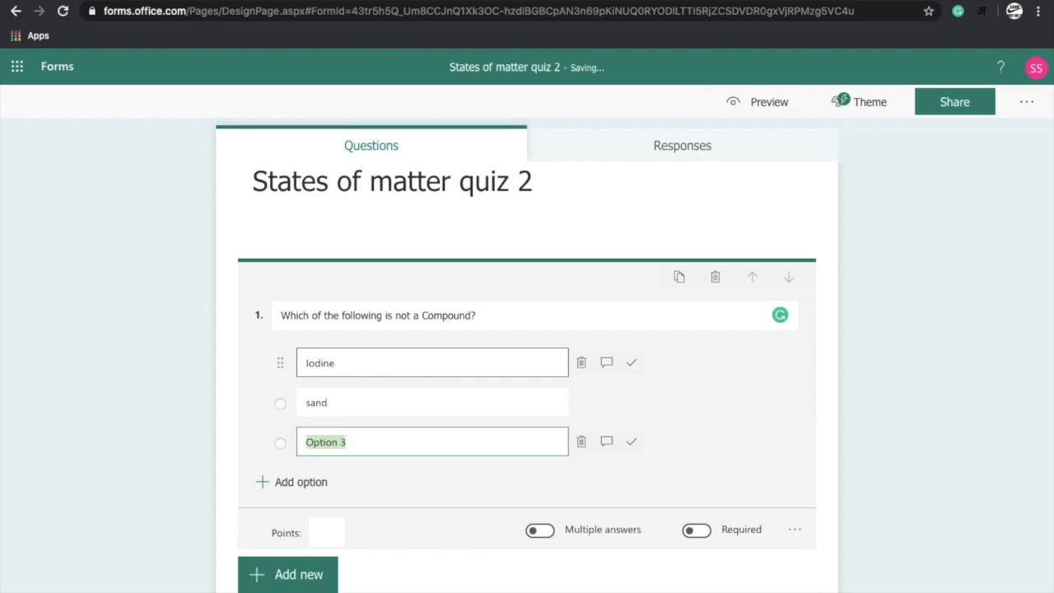
type("milk")
key("Return")
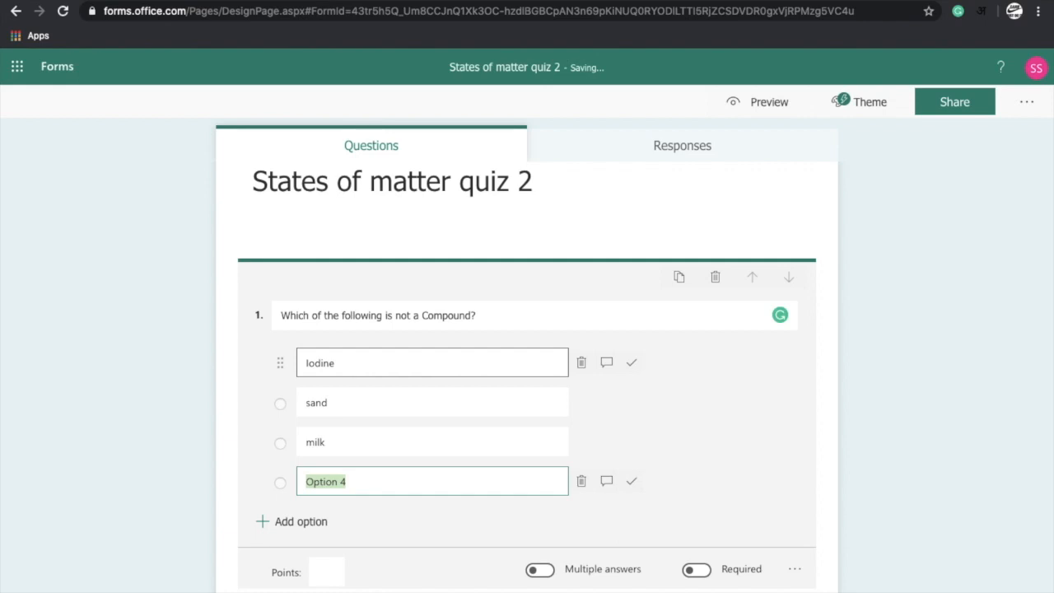
type("water")
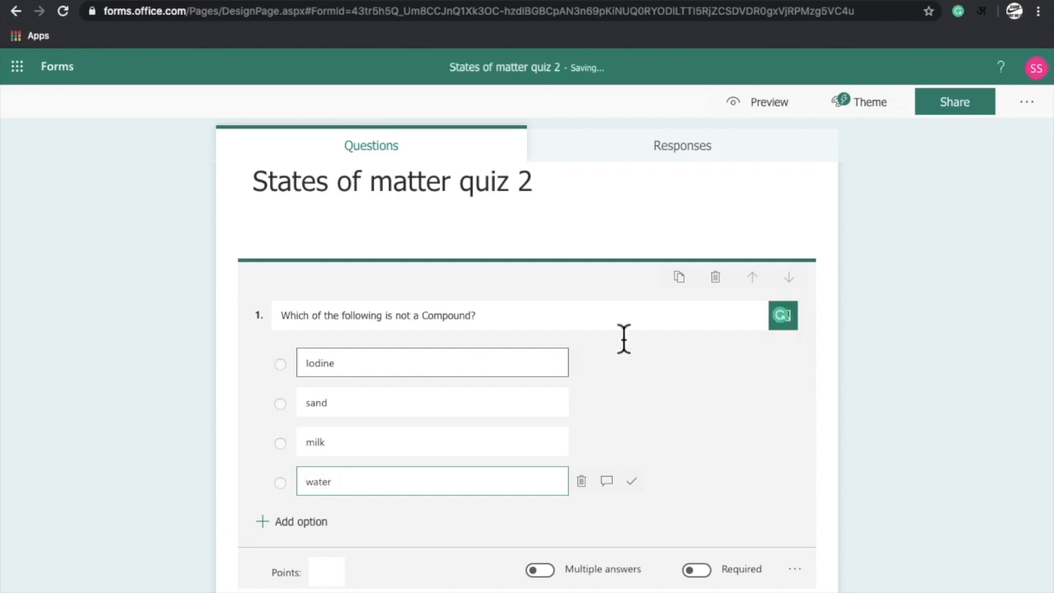
Make question 1 required and set its points to 2.
scroll(689, 437, "down", 1)
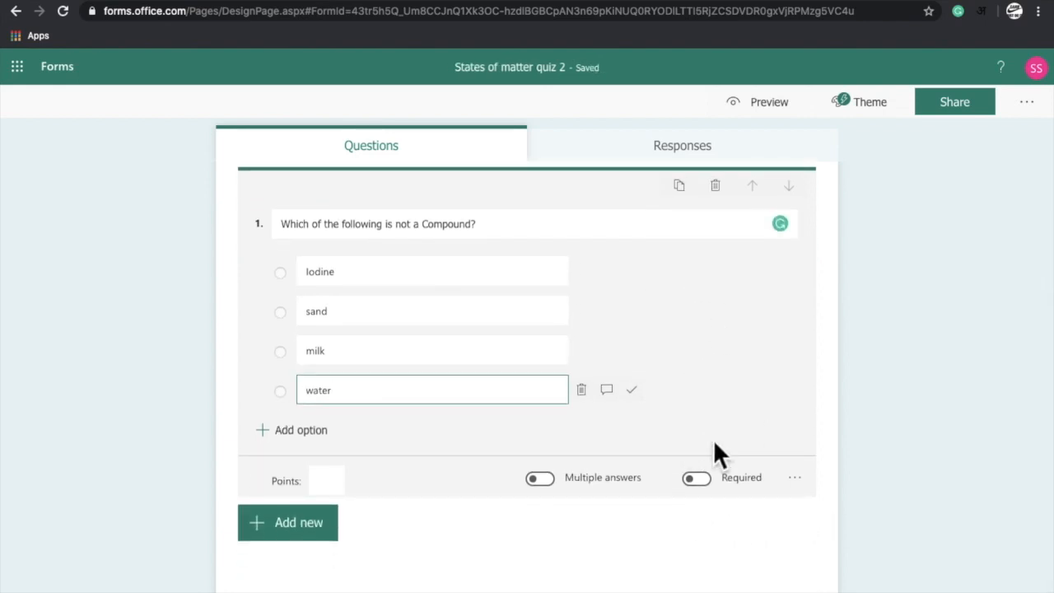
left_click(708, 485)
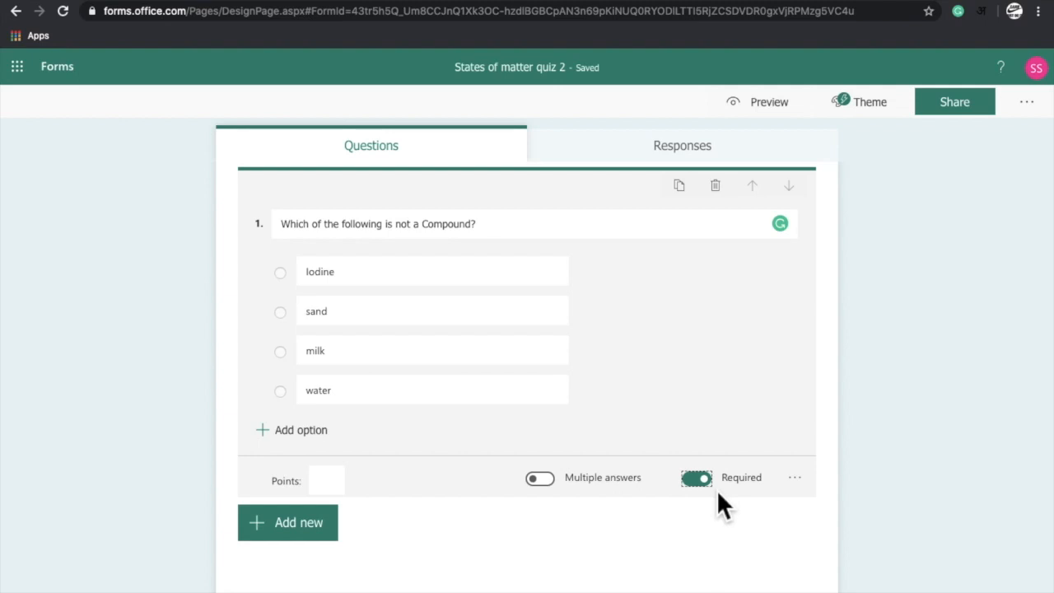
left_click(337, 486)
type("2")
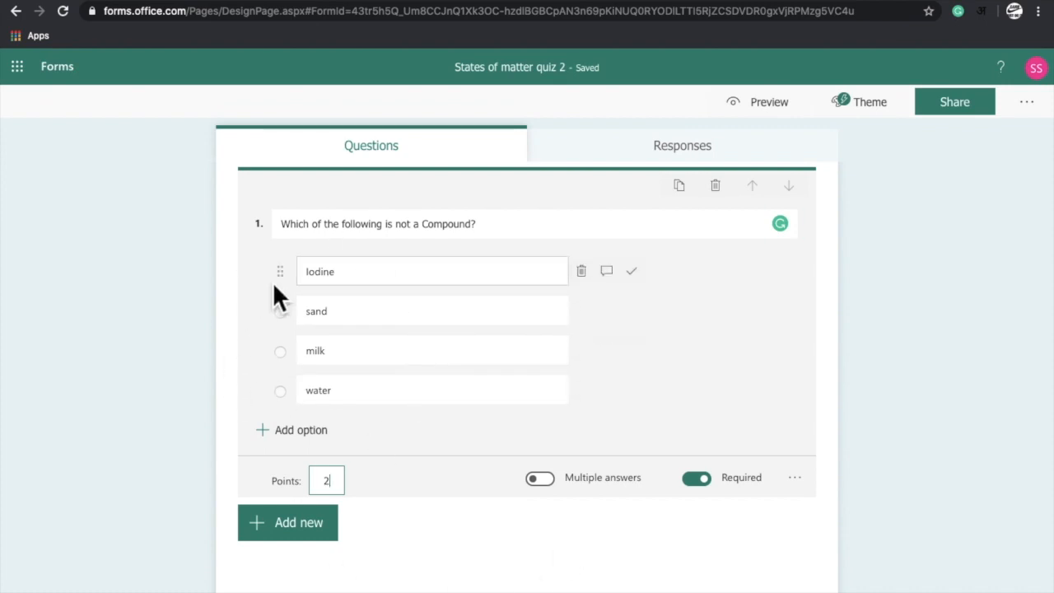
left_click(443, 274)
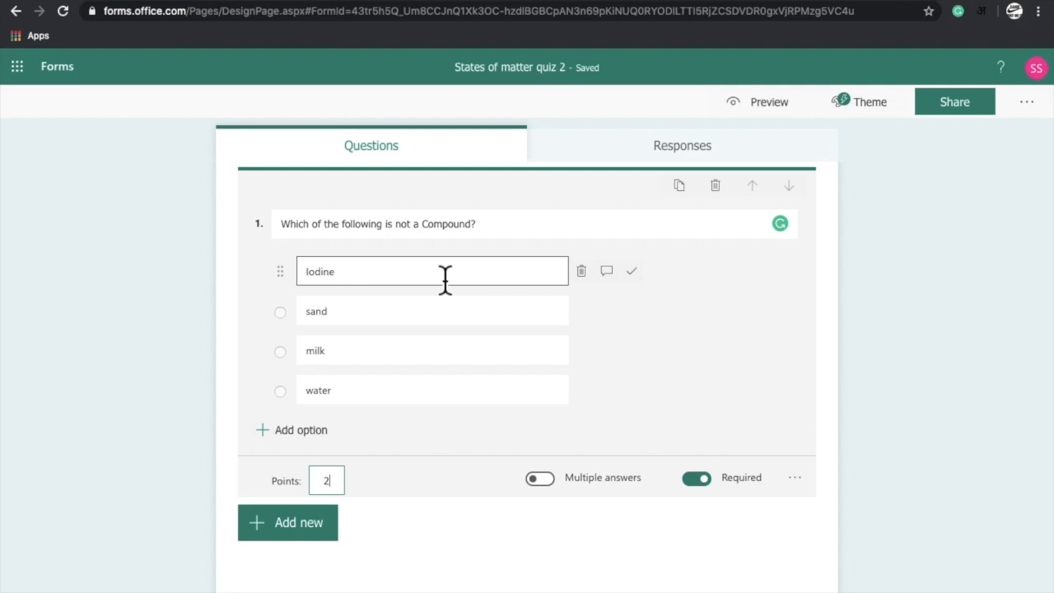
Add a second choice question reading "Which of the following can be separated by sublimation?", correcting any misspelling.
left_click(289, 535)
left_click(324, 544)
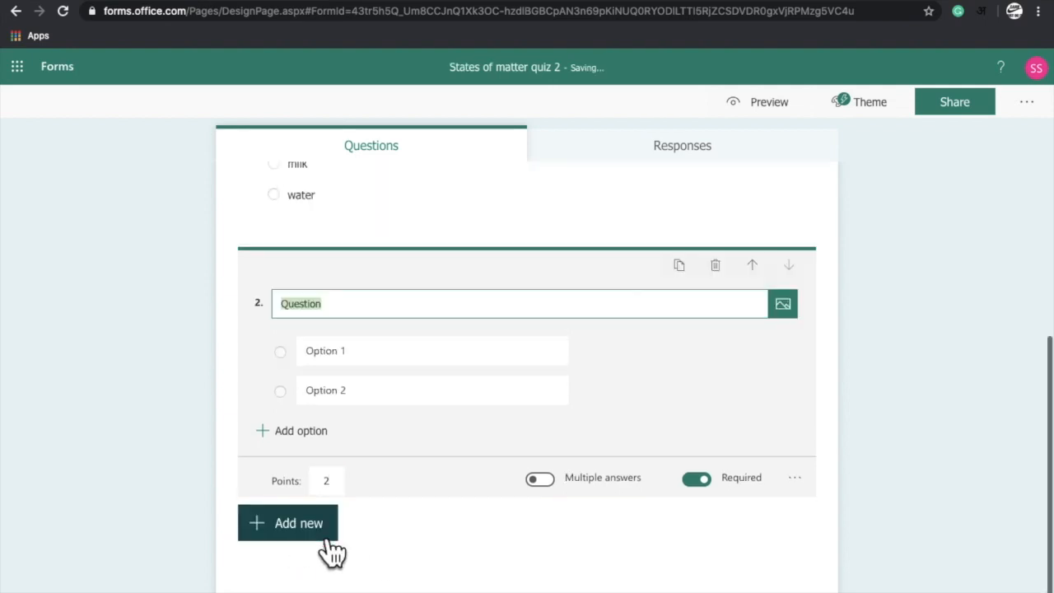
left_click(352, 304)
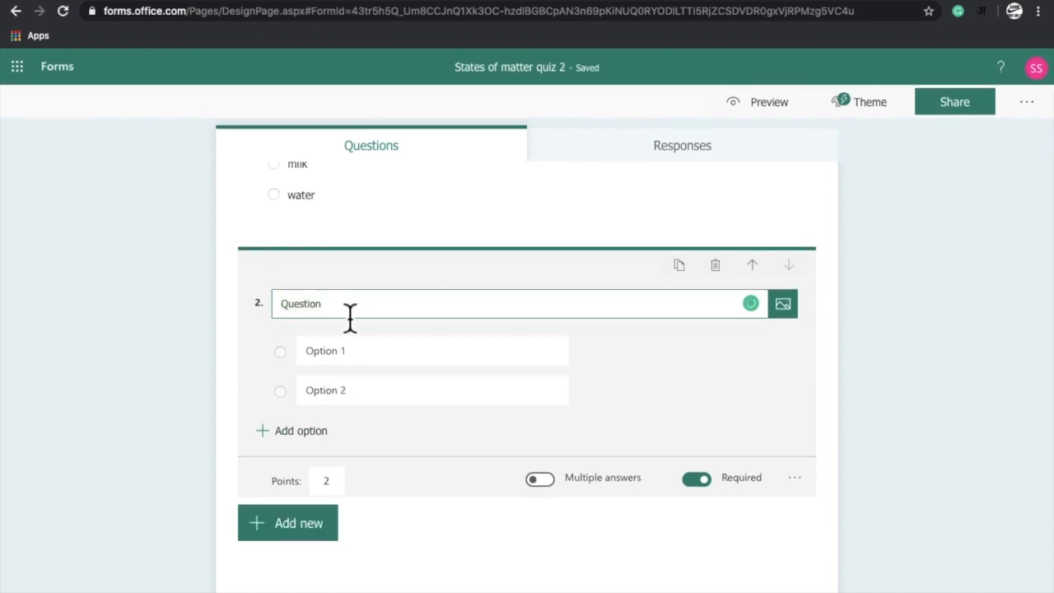
double_click(350, 316)
type("Wh")
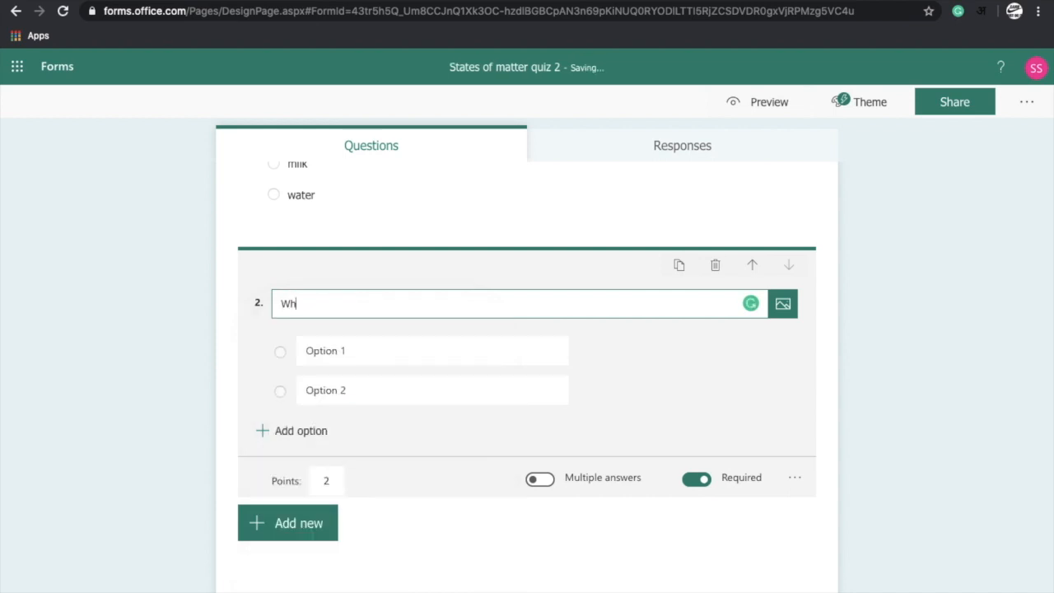
type("ich of the following can")
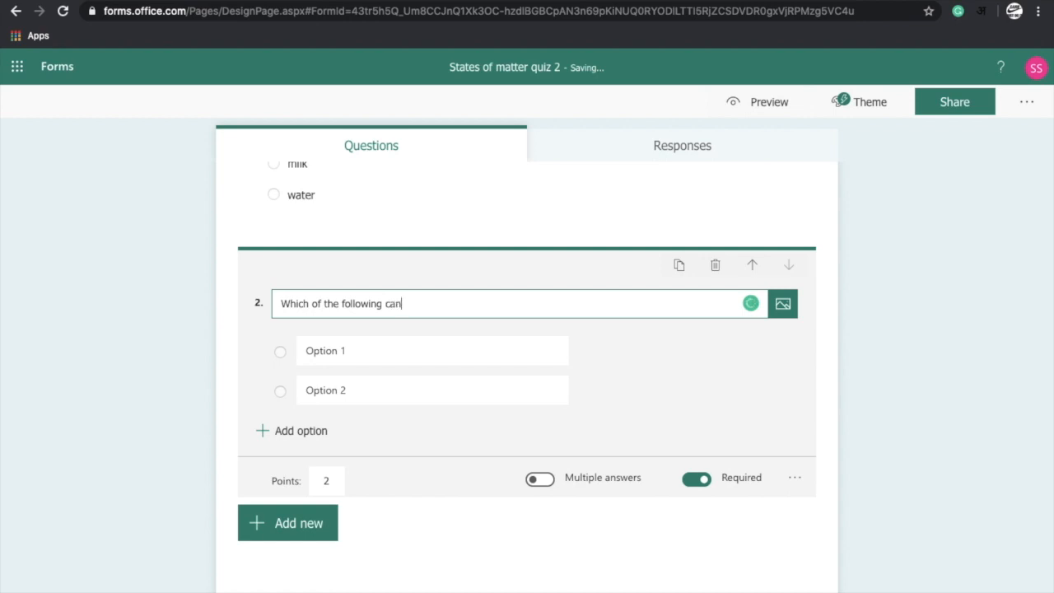
type(" be seperated by ")
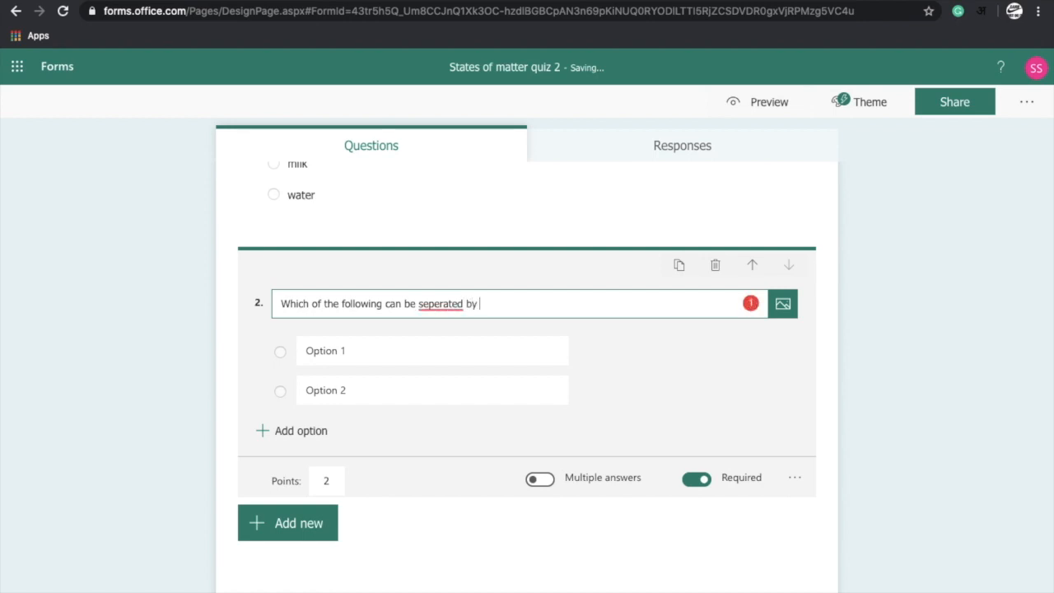
type("sublimation?")
right_click(458, 306)
left_click(458, 324)
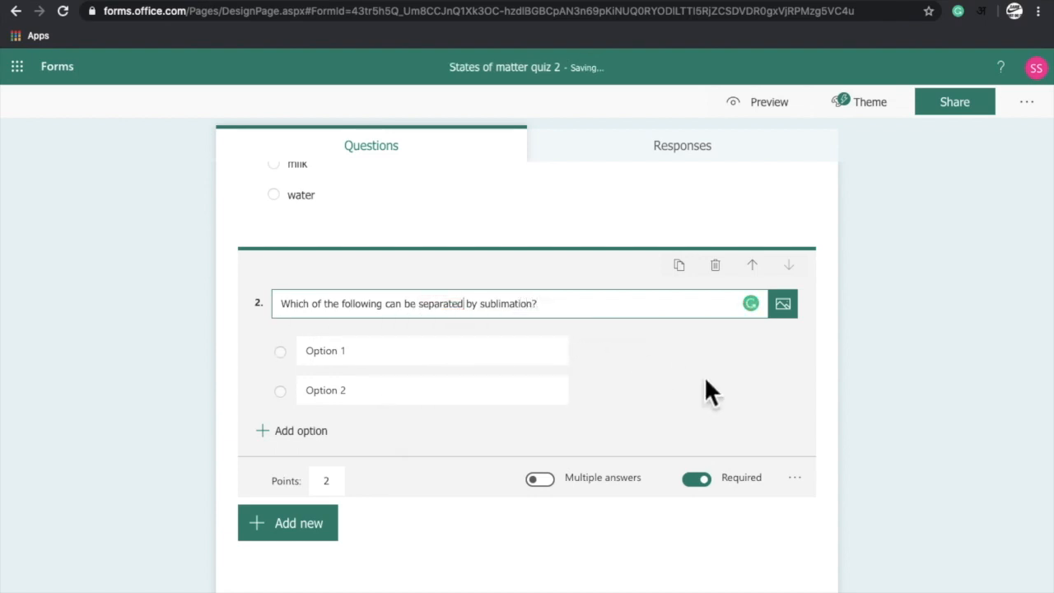
Fill in question 2's four answer options: Common salt, Ammonium chloride, Camphor and iodine.
left_click(471, 362)
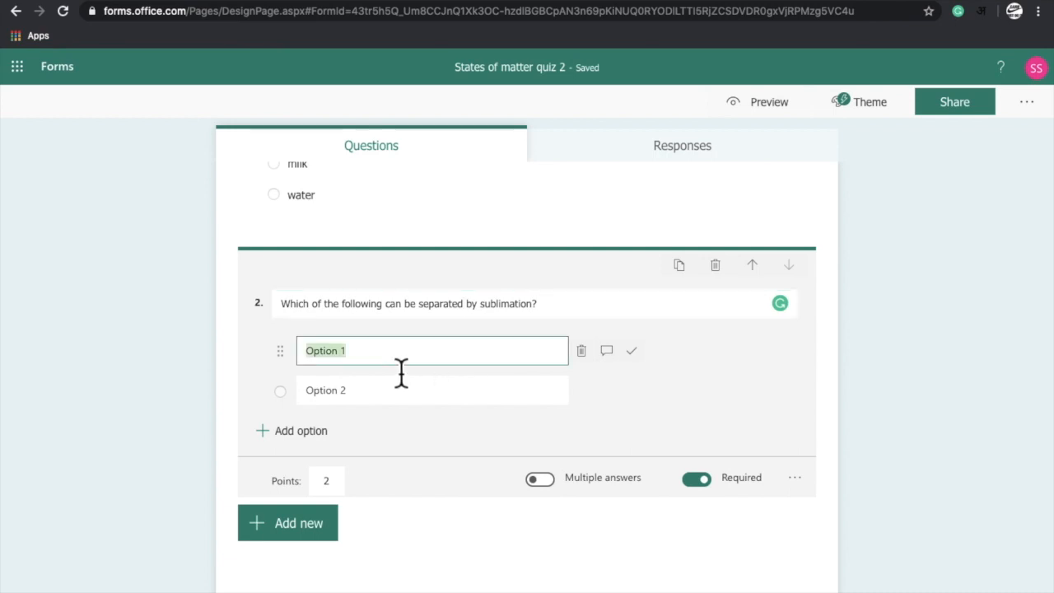
type("Comm")
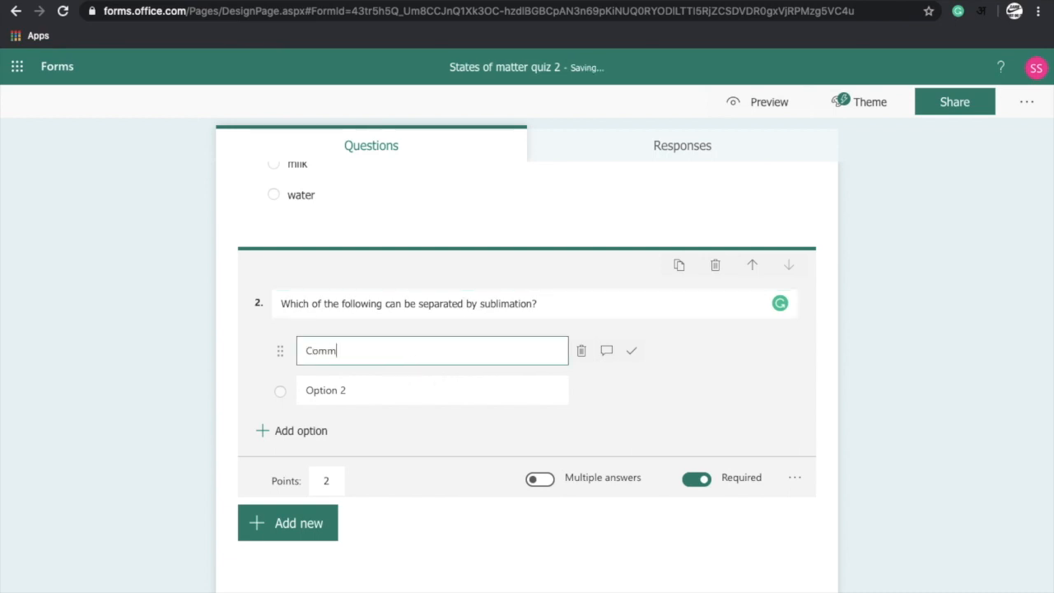
type("on salt")
key("Return")
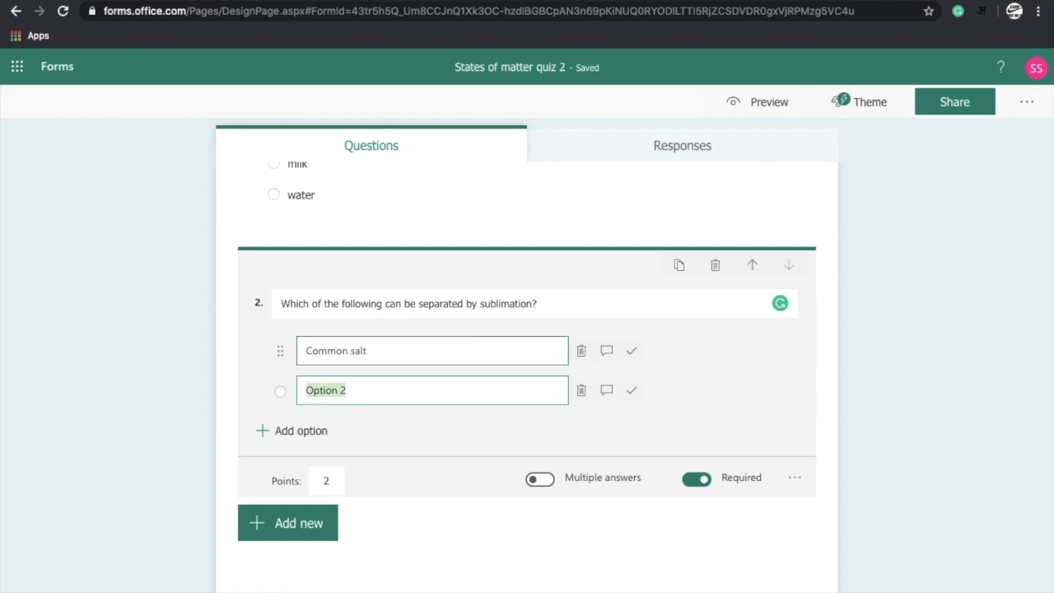
type("Ammo")
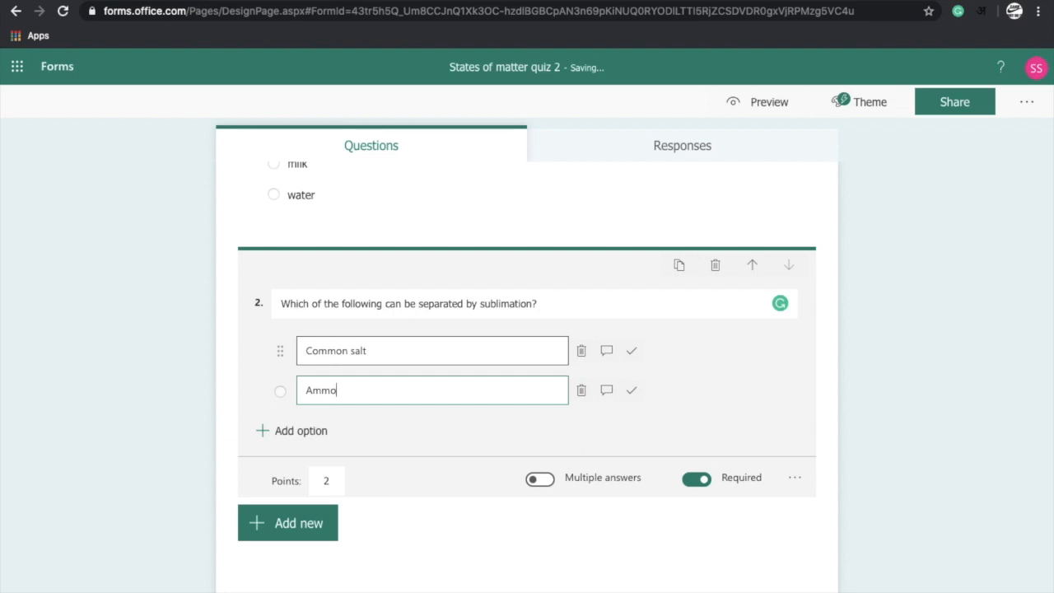
type("nium chloride")
key("Return")
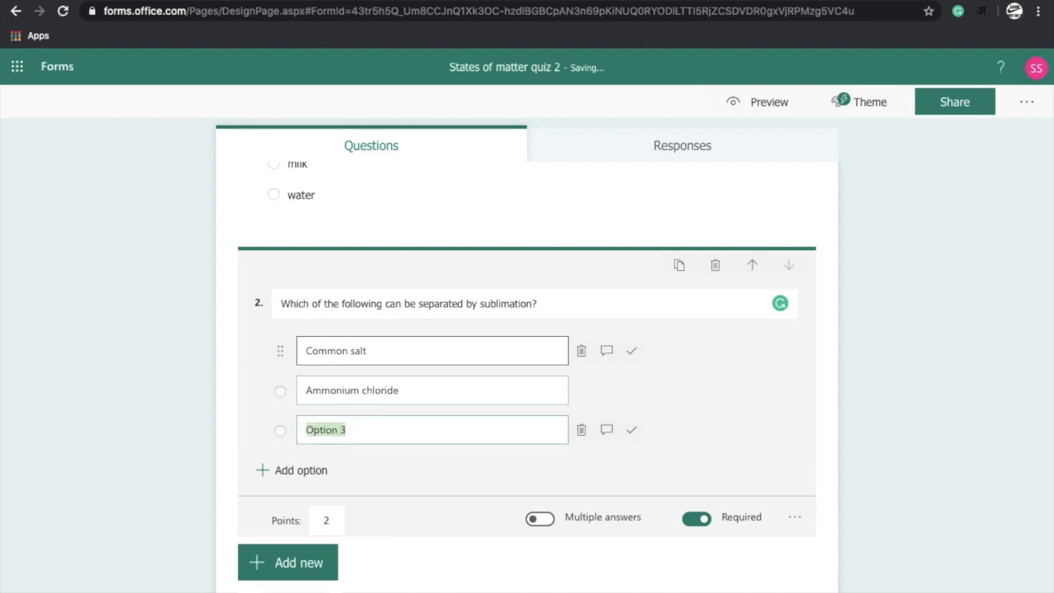
type("Camphor")
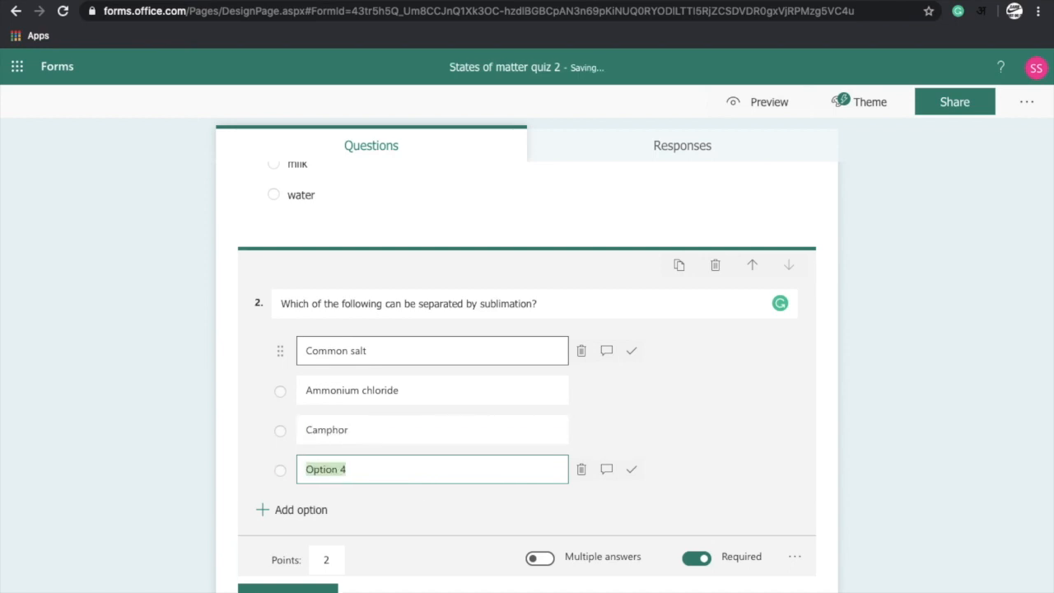
type("iodine")
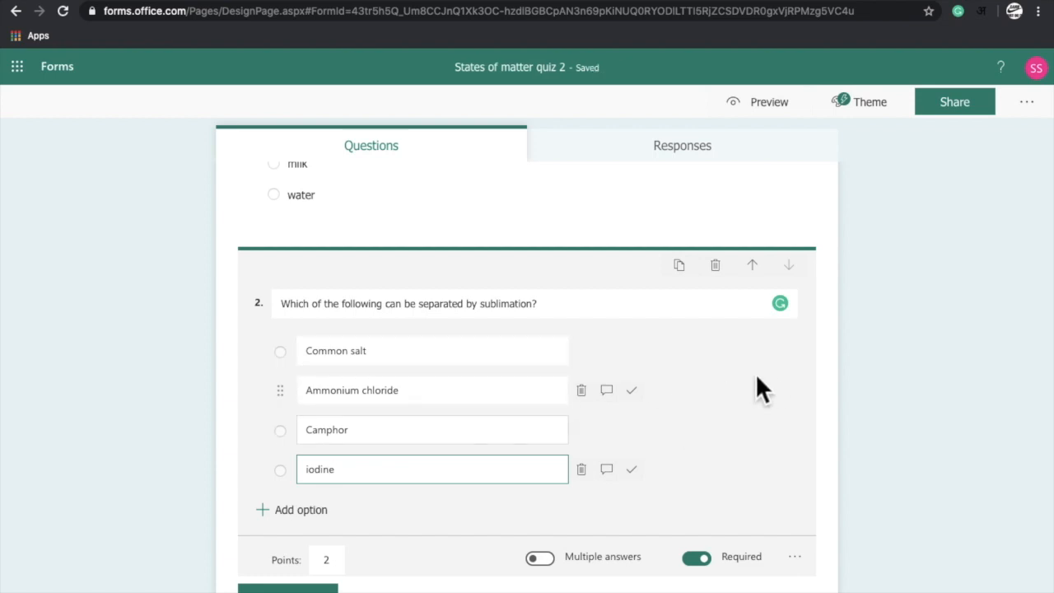
Allow multiple answers for question 2 about sublimation.
left_click(795, 342)
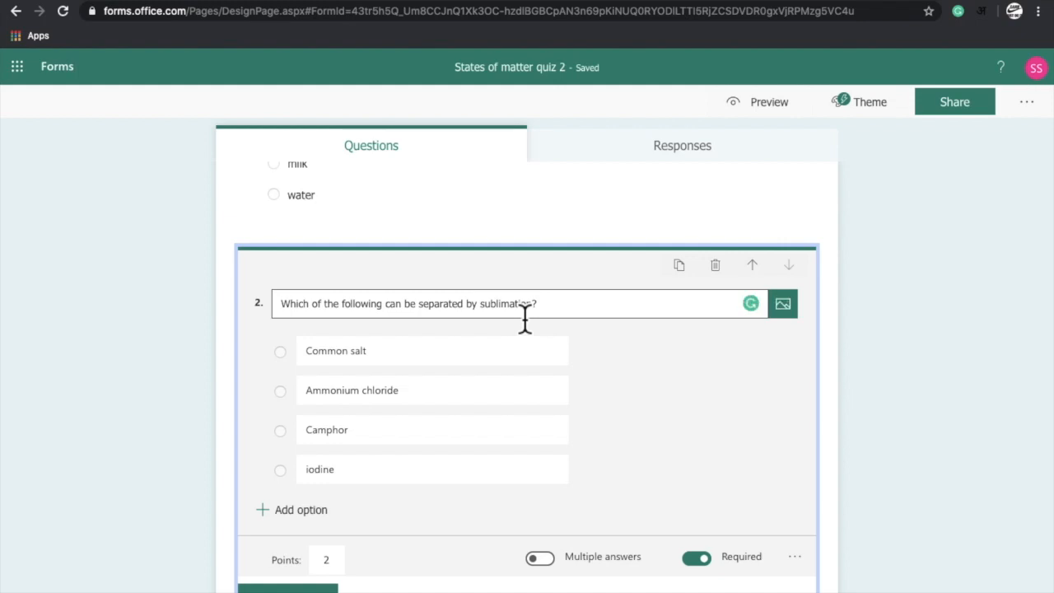
scroll(717, 371, "down", 1)
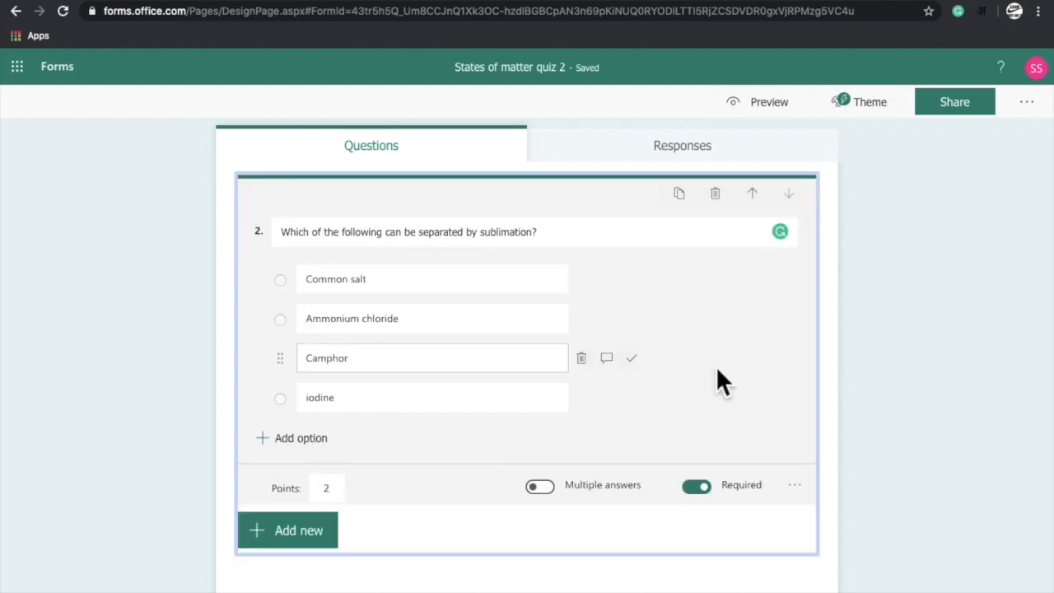
left_click(556, 498)
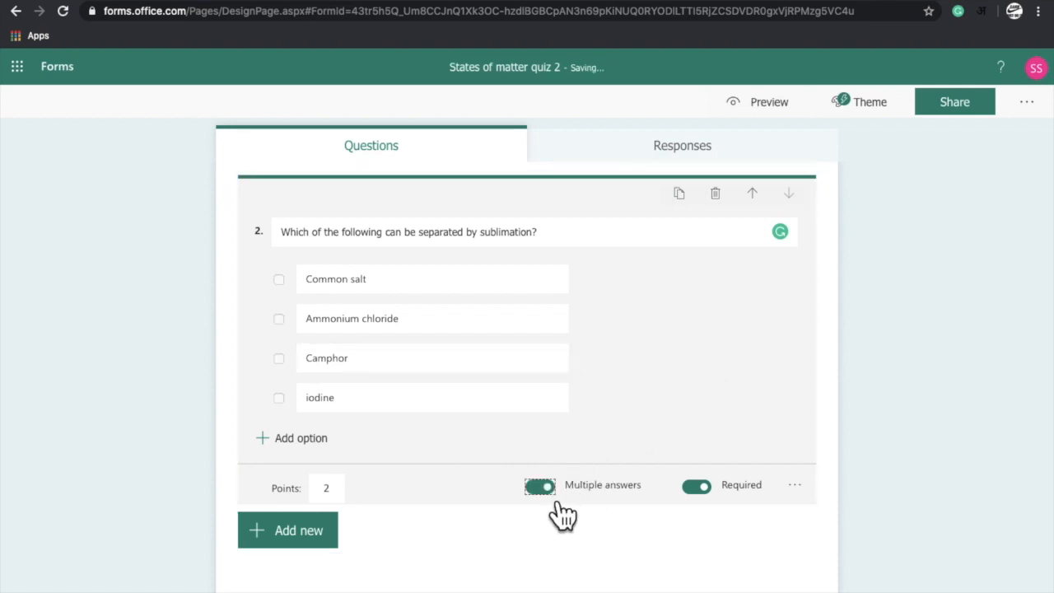
left_click(557, 502)
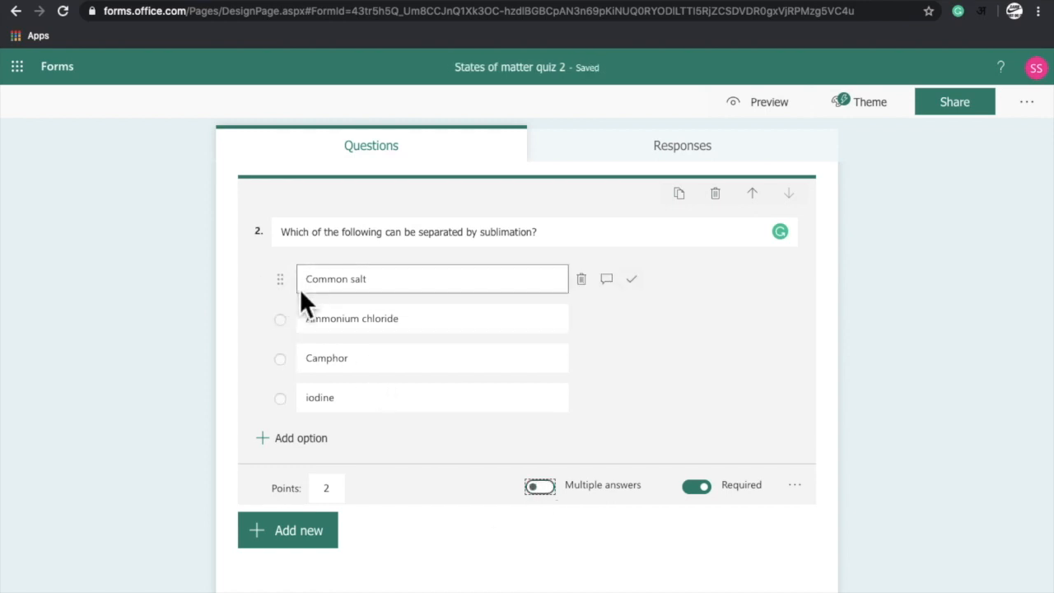
left_click(557, 499)
Preview the quiz, trying Iodine and sand in question 1 and Ammonium chloride, Camphor and iodine in question 2, and return to editing.
left_click(777, 99)
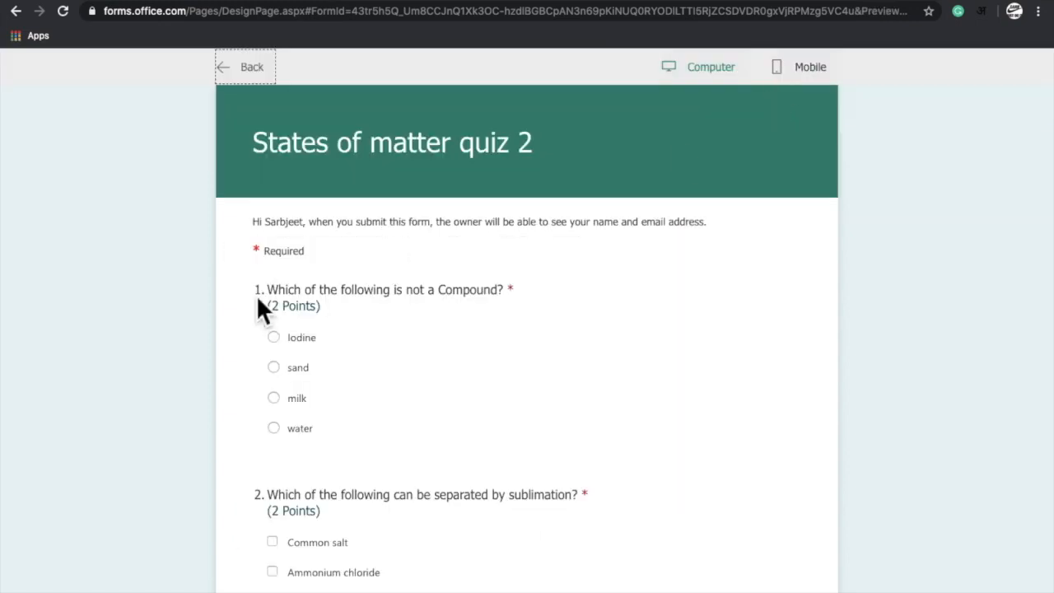
left_click(277, 343)
left_click(273, 368)
scroll(402, 393, "down", 3)
left_click(273, 421)
left_click(273, 361)
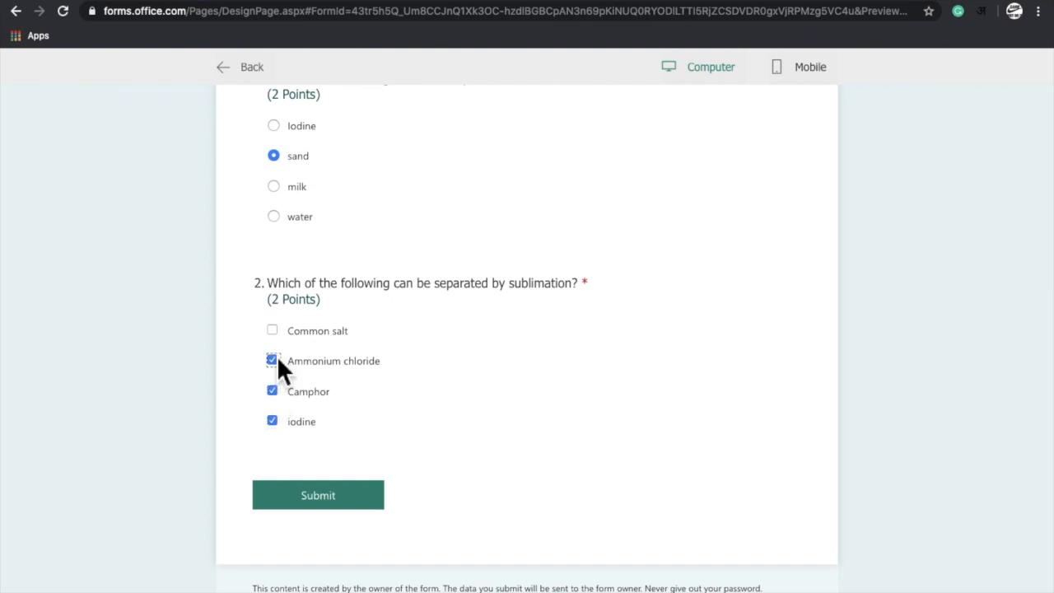
left_click(272, 360)
left_click(274, 390)
left_click(236, 67)
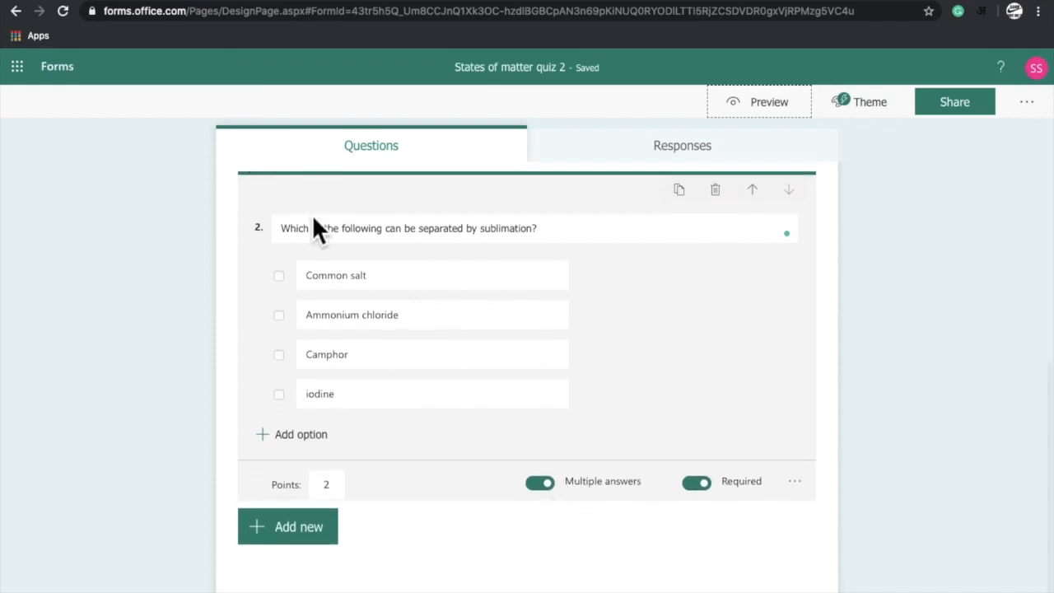
Add a text question 3 reading "Conver 270K to the temperature in Celsius scale".
left_click(395, 284)
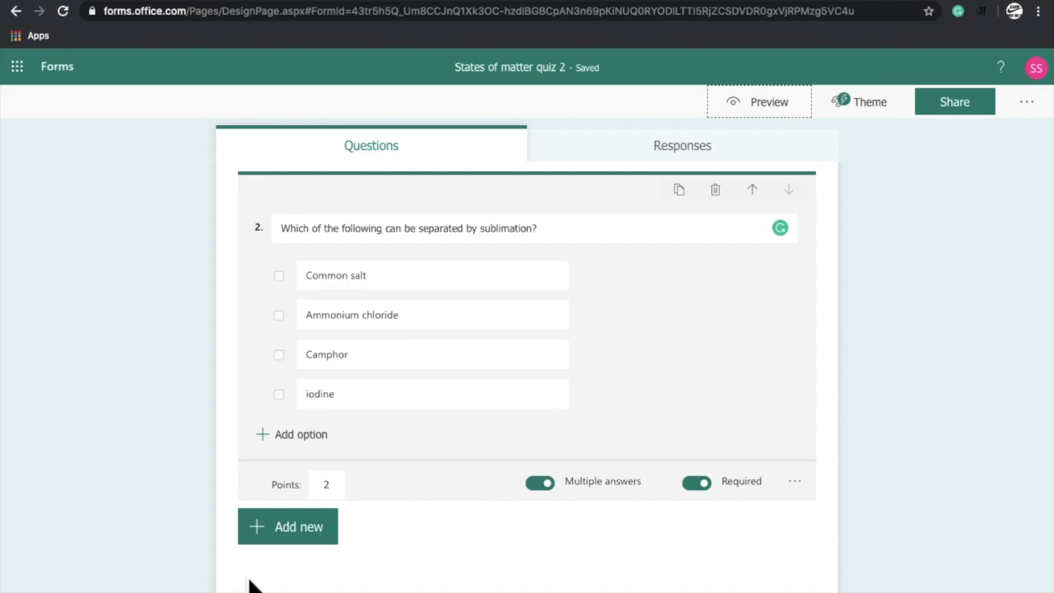
left_click(305, 535)
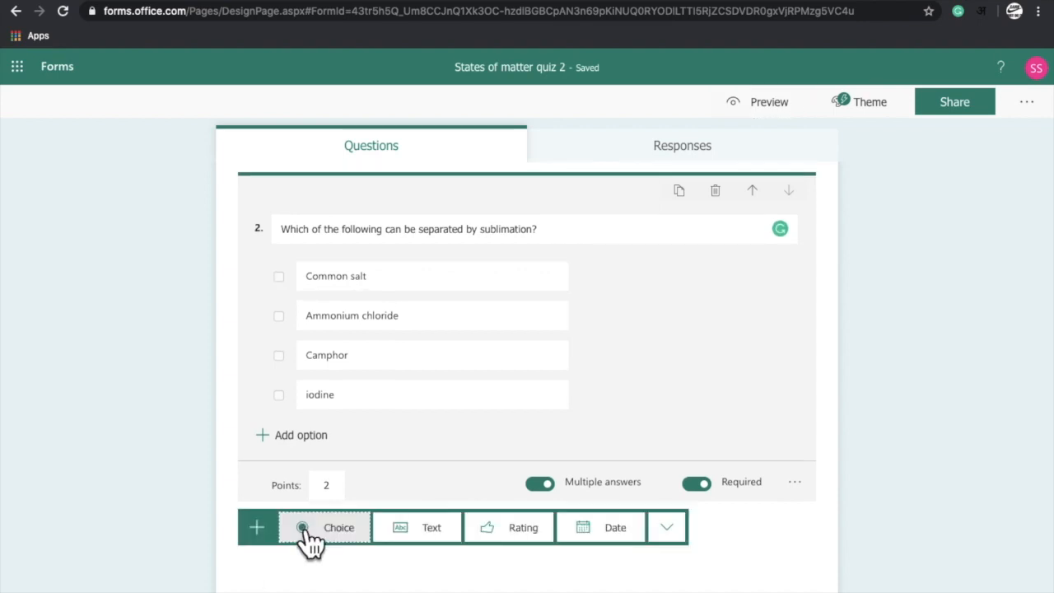
left_click(448, 534)
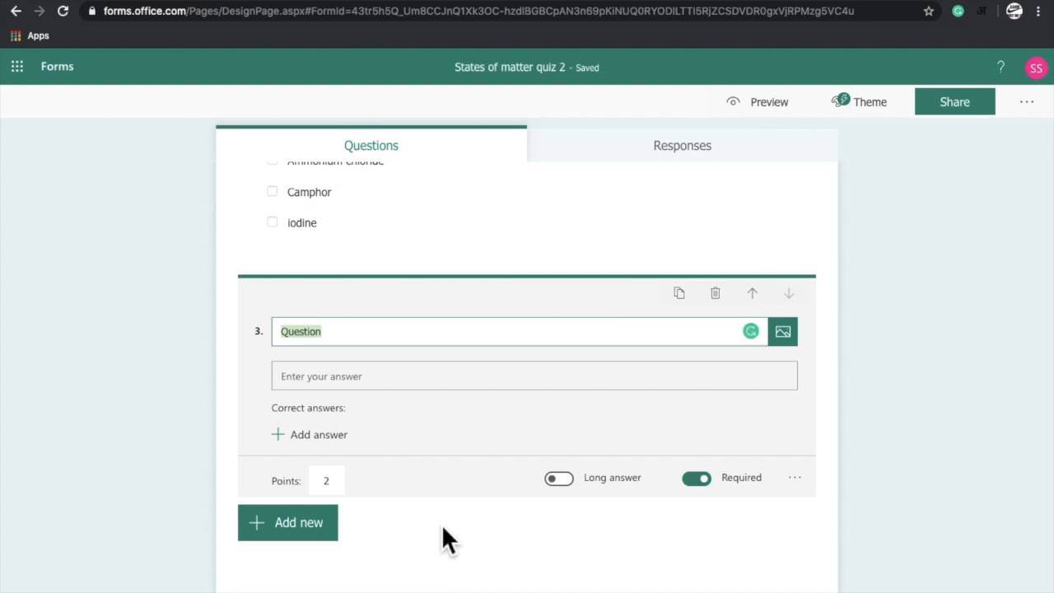
type("Conv")
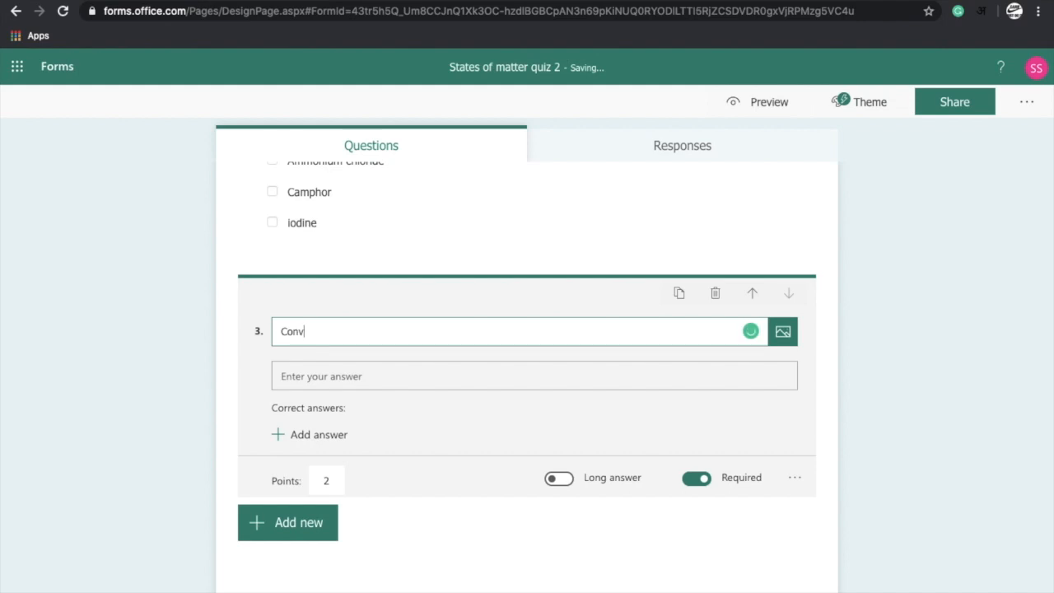
type("er 270K to the tempera")
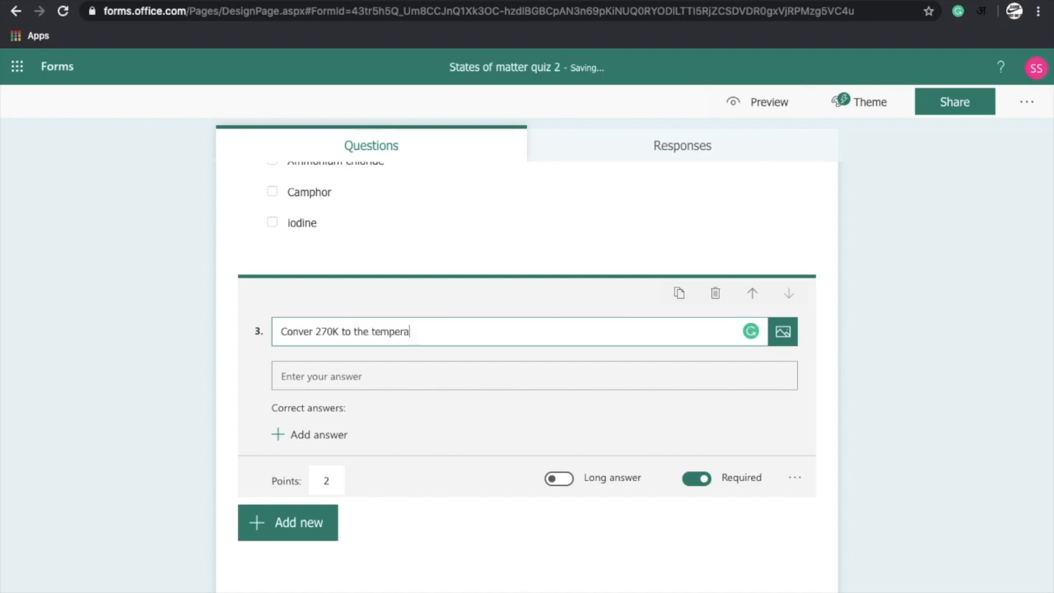
type("ture in Celsius sca")
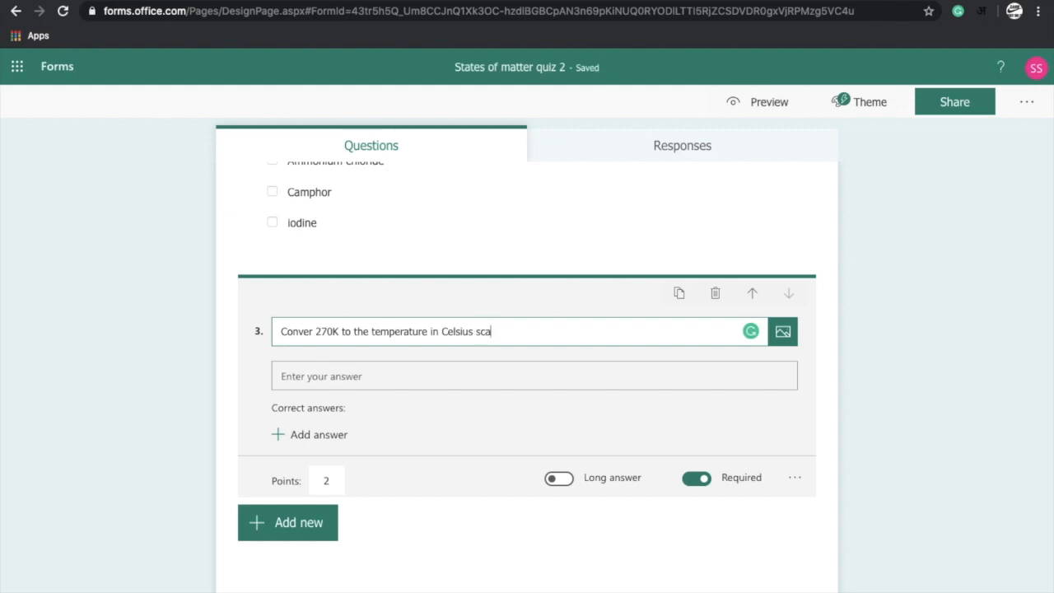
type("le")
Add a restriction to question 3 so its answer must be a Number.
left_click(795, 479)
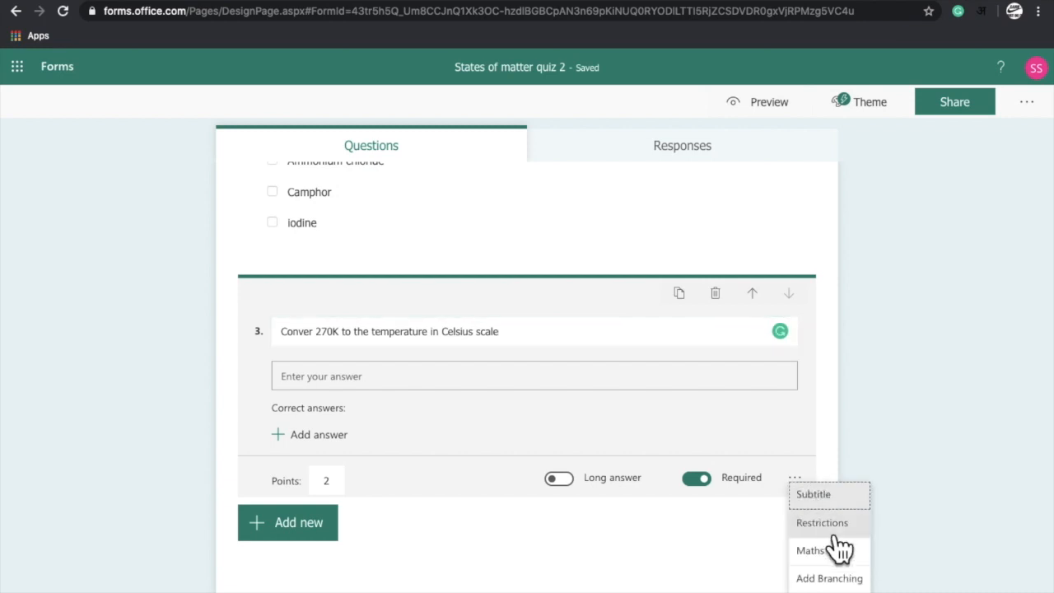
left_click(824, 525)
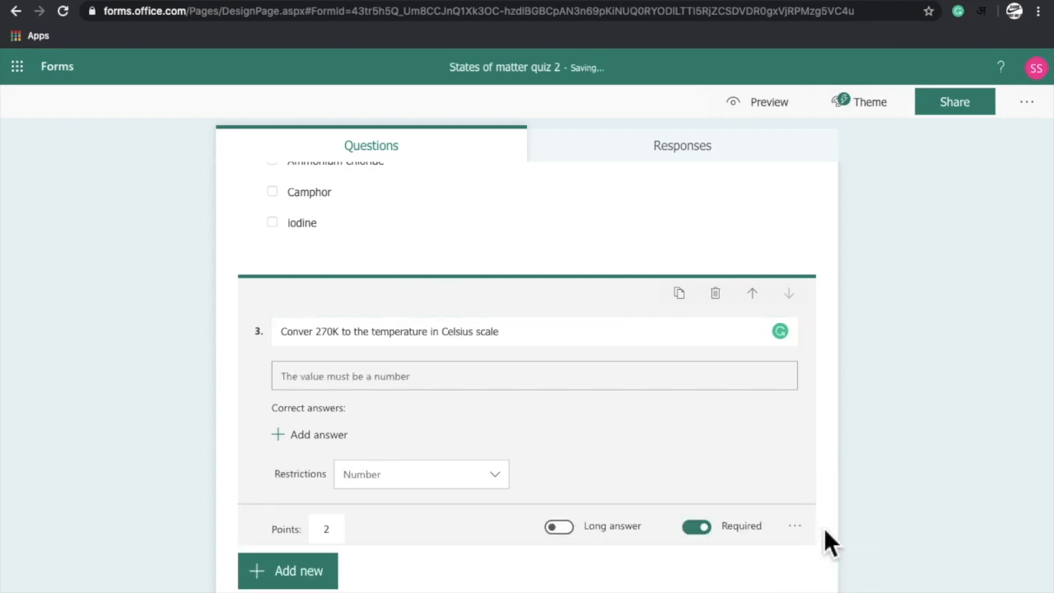
left_click(499, 481)
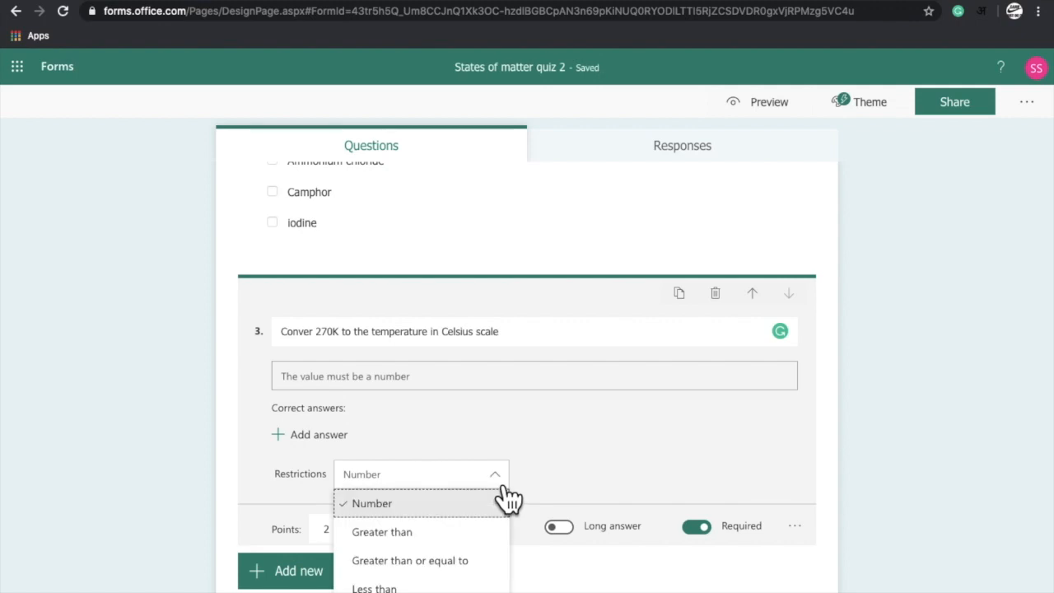
left_click(420, 508)
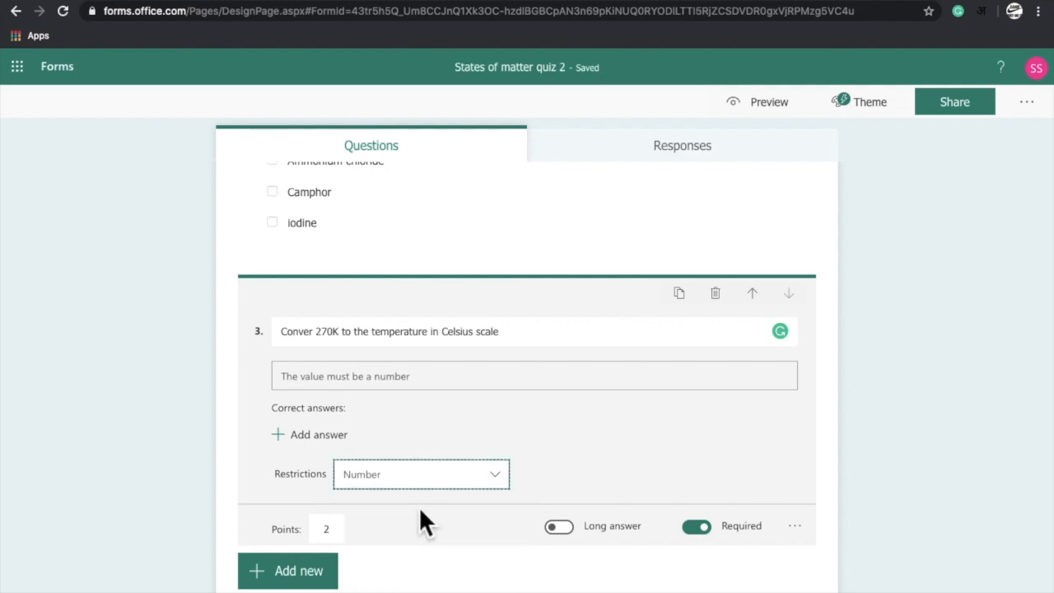
right_click(597, 468)
left_click(568, 448)
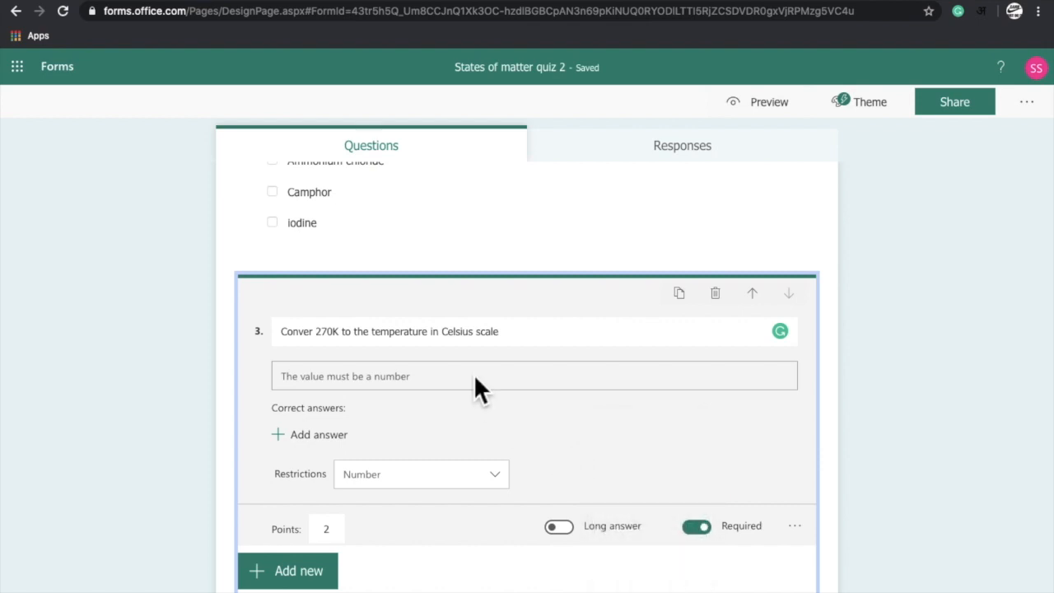
Test question 3's number restriction in the preview with "2" and "two", clear the answer and return to editing.
left_click(756, 105)
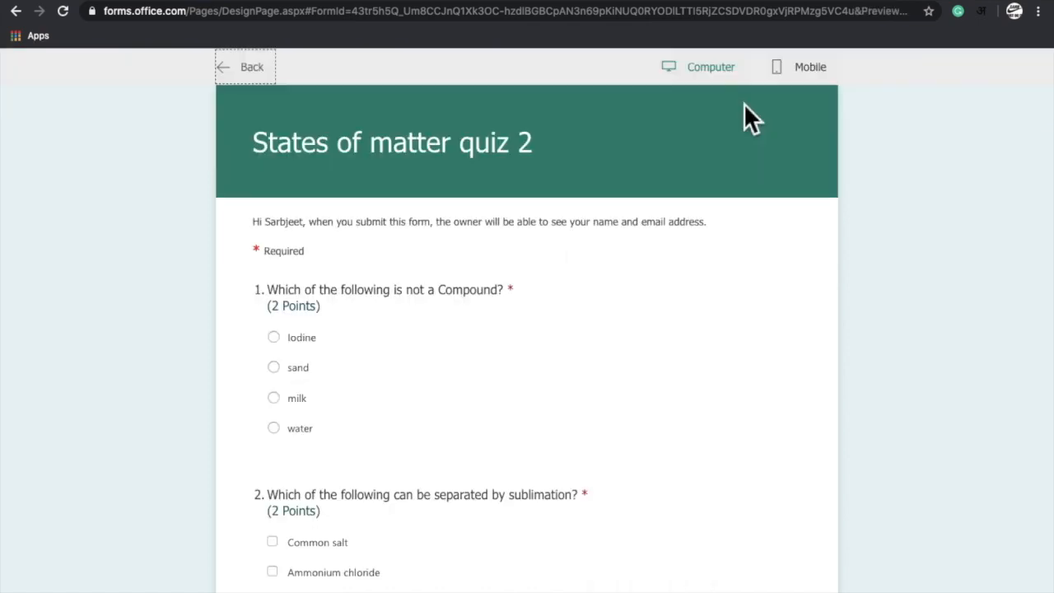
scroll(752, 370, "down", 4)
left_click(472, 399)
type("2")
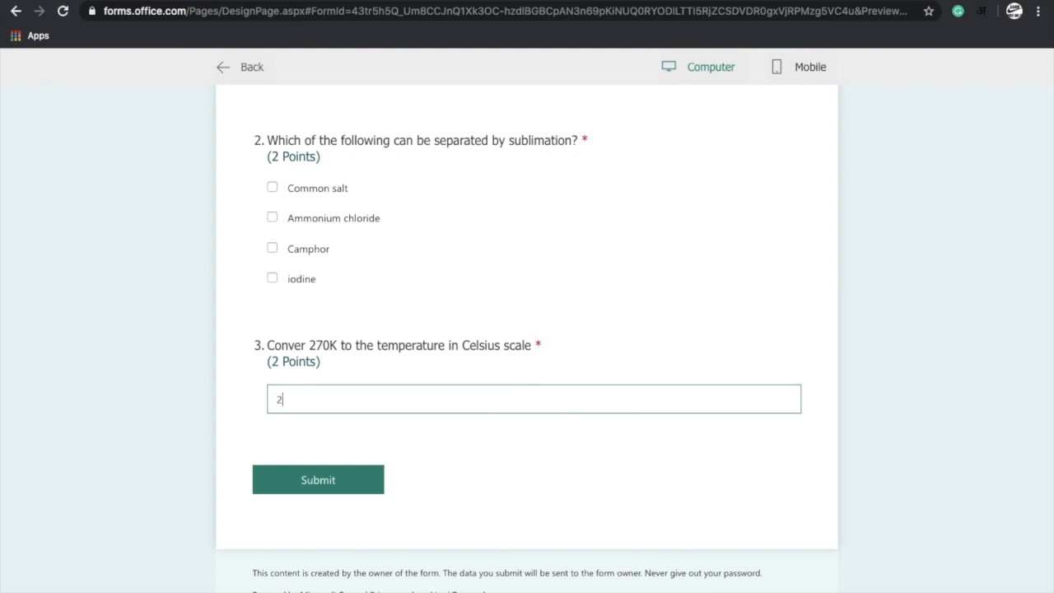
key("BackSpace")
type("two")
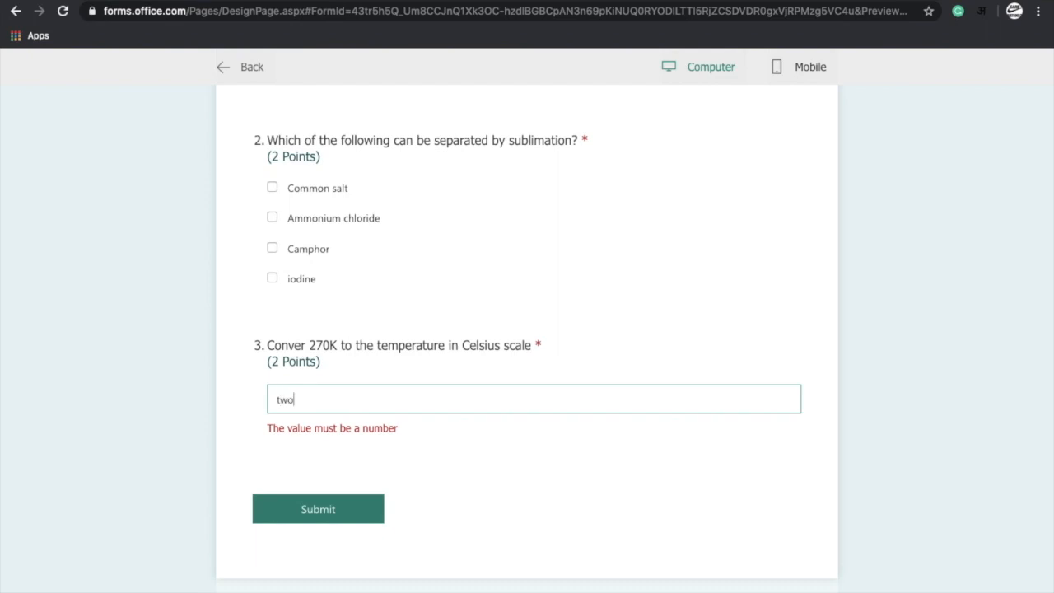
key("BackSpace")
key("BackSpace")
key("BackSpace")
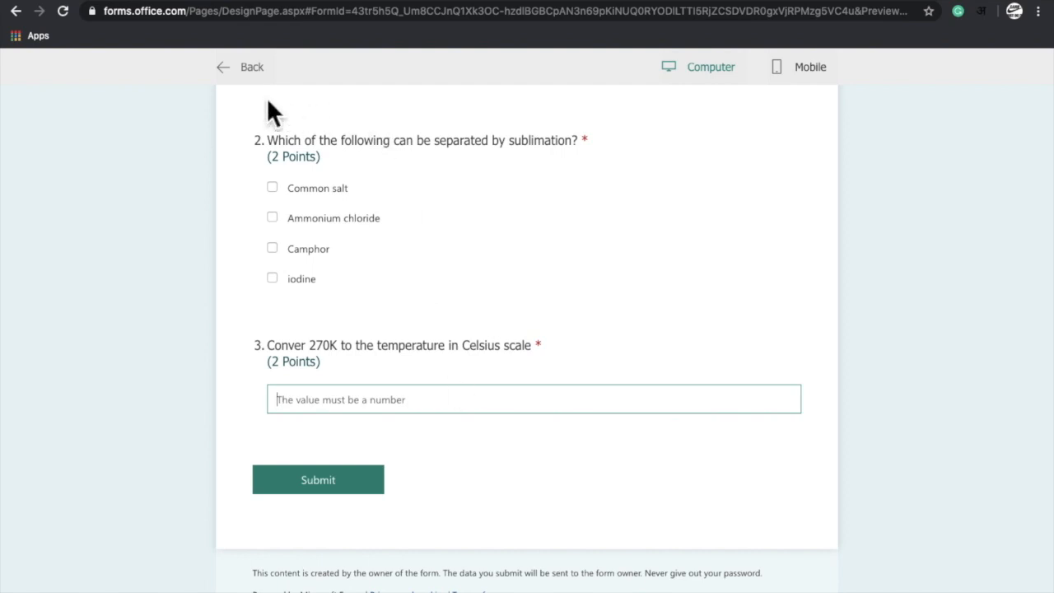
left_click(246, 70)
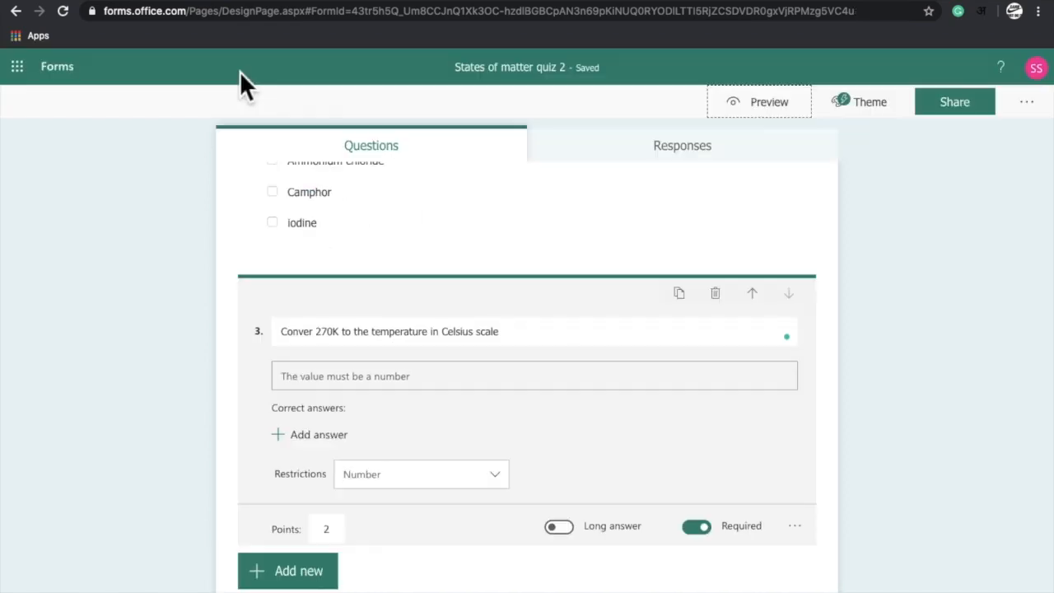
Examine the other restriction types offered for question 3 and leave the question without choosing one.
left_click(484, 475)
scroll(470, 583, "down", 2)
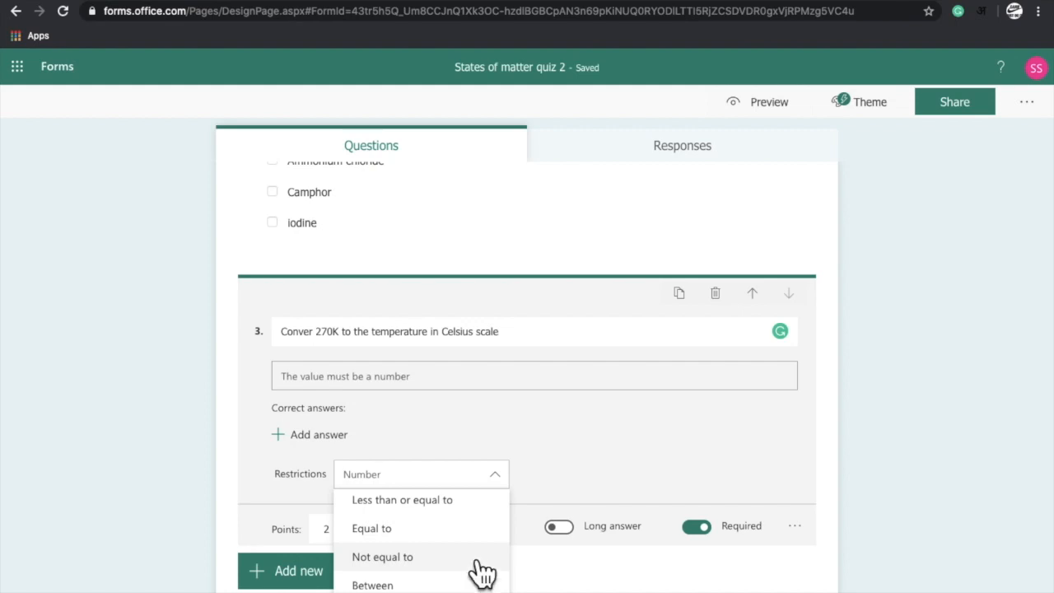
left_click(675, 457)
left_click(654, 544)
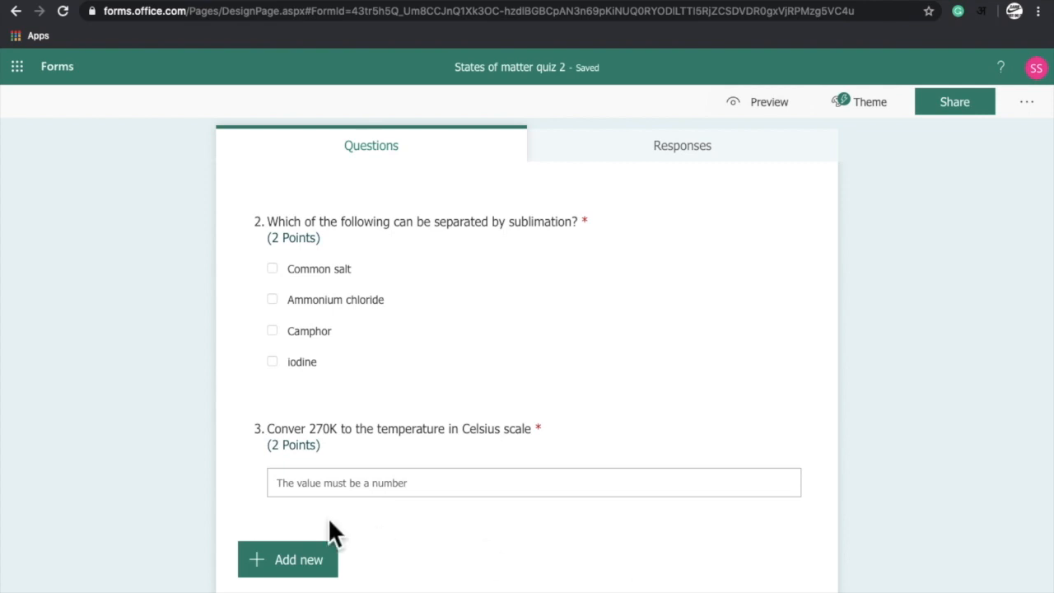
Add a text question 4 reading "From the picture name the process involved in drying wet clothes.".
left_click(298, 563)
left_click(430, 567)
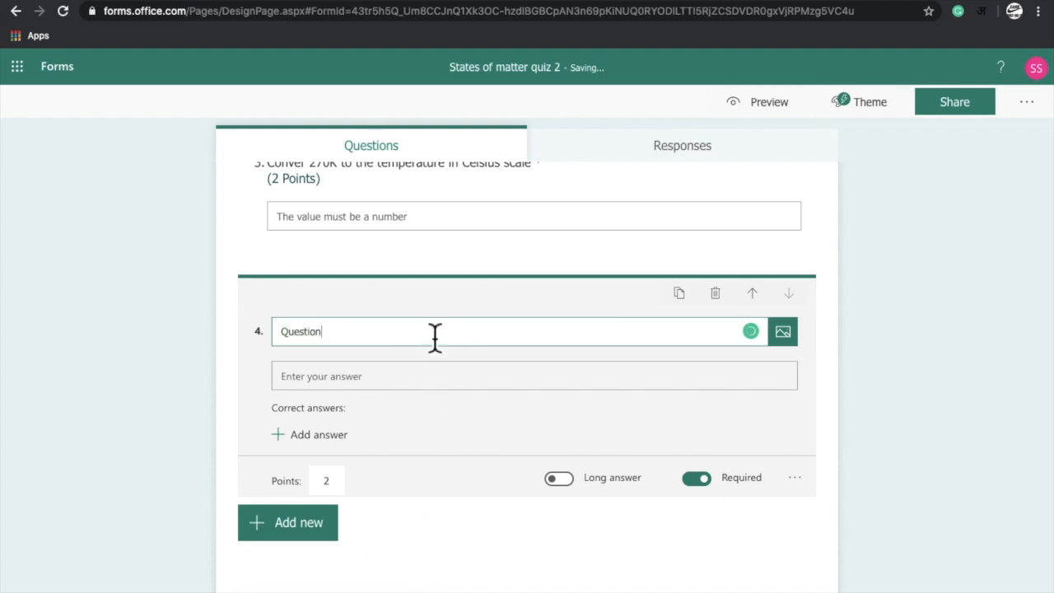
type("From the picture name the process involved in drying wet clothes.")
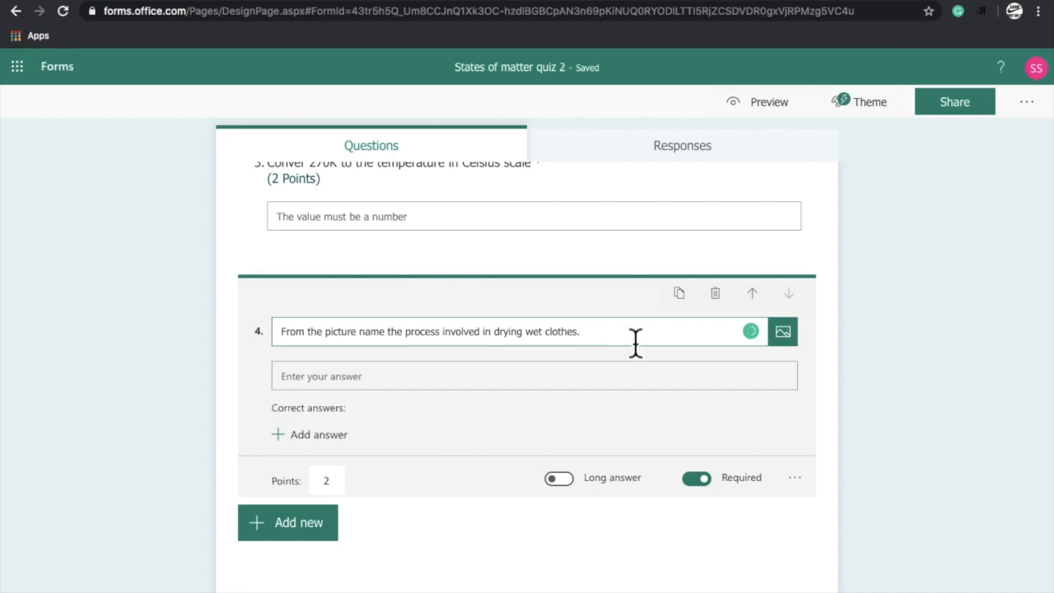
Insert the picture drying-of-clothes.jpg from the Desktop into question 4.
left_click(789, 338)
left_click(853, 222)
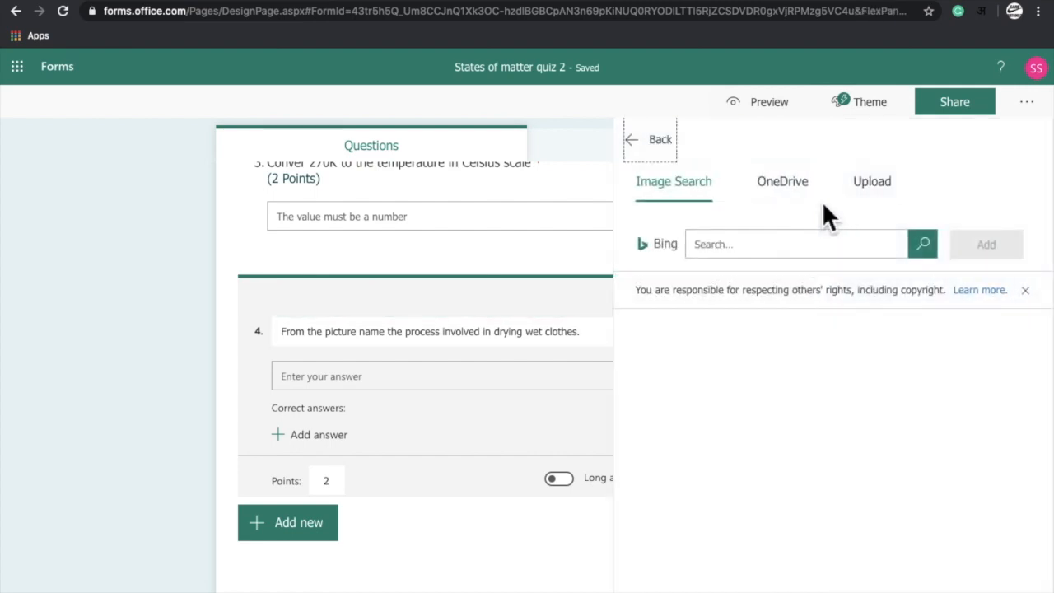
left_click(702, 244)
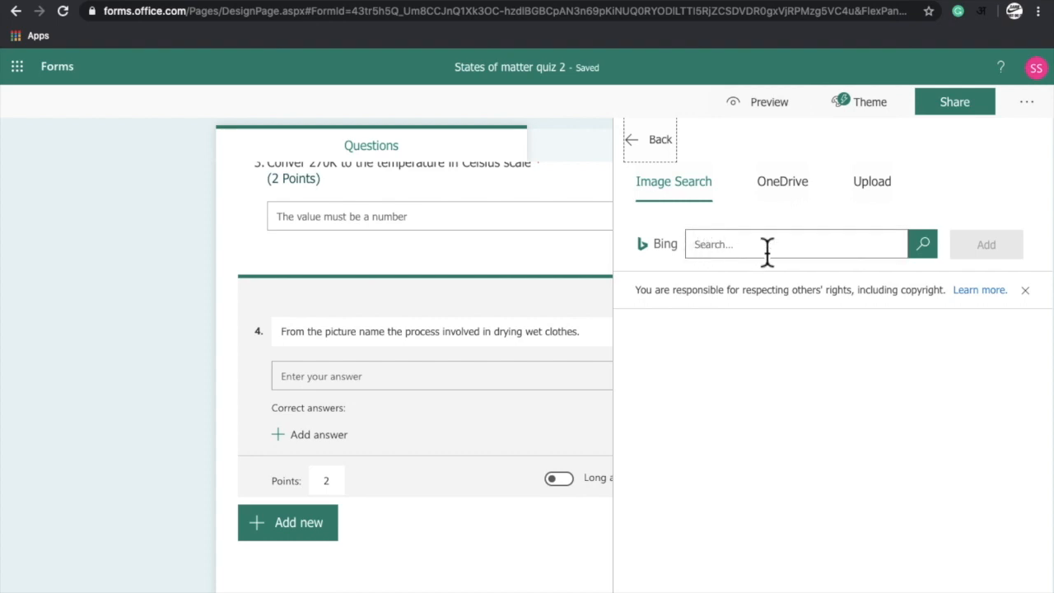
left_click(897, 201)
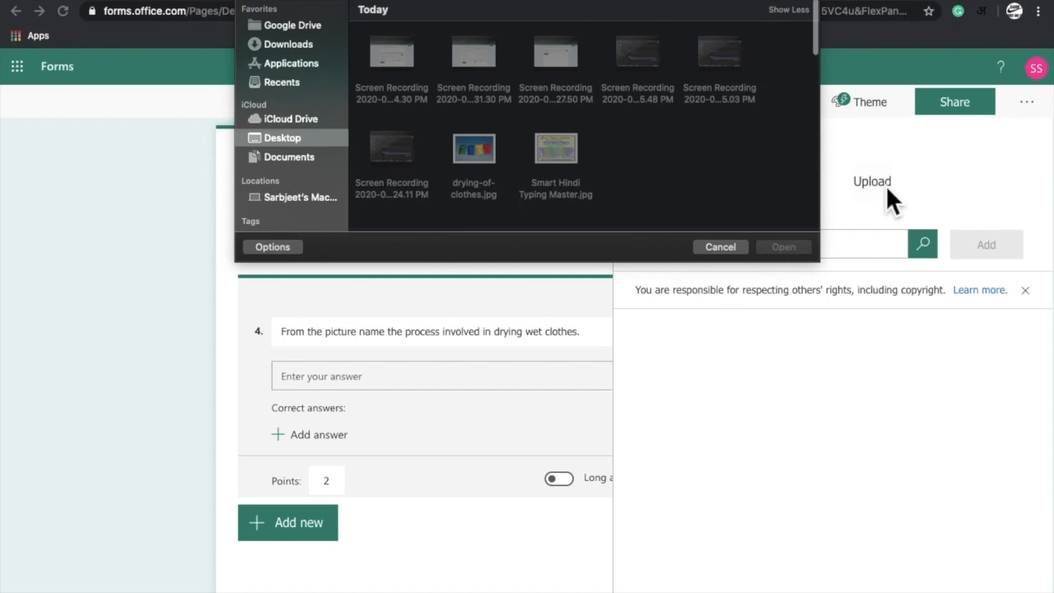
double_click(468, 154)
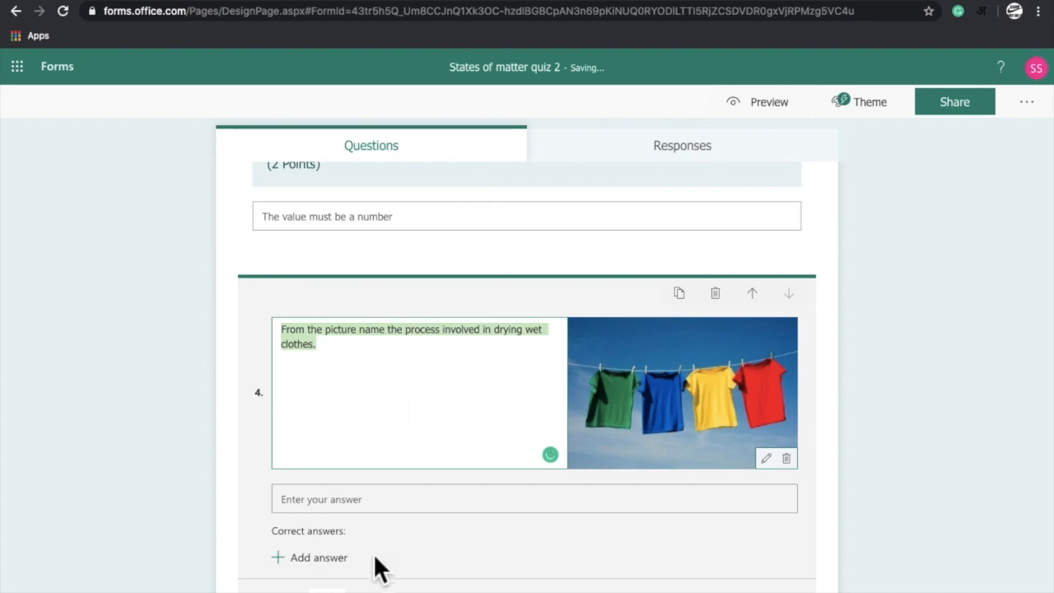
left_click(442, 560)
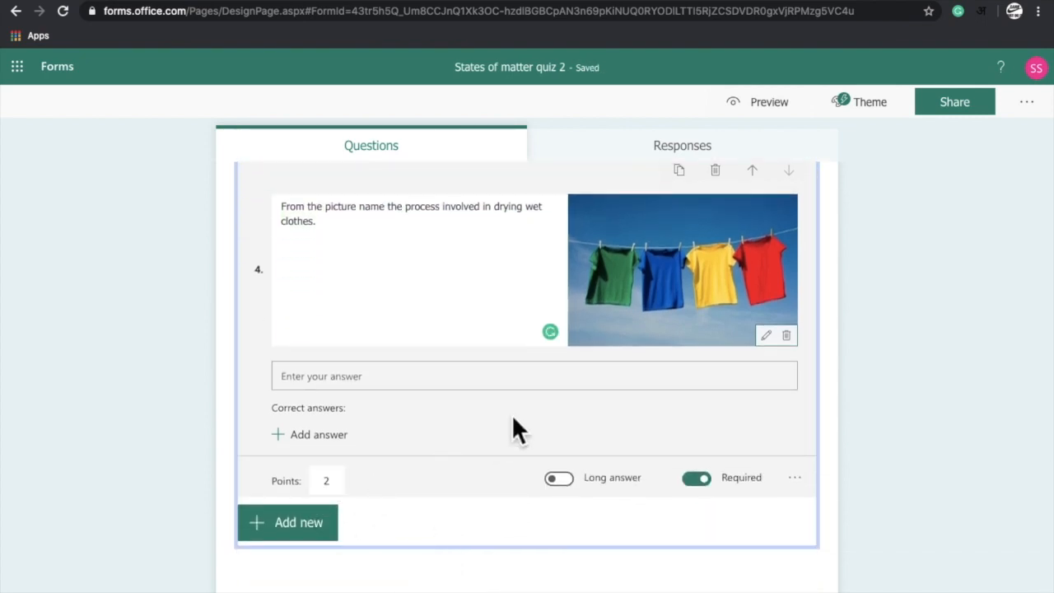
Review all the questions in the preview through to question 4 with its picture.
scroll(512, 414, "up", 10)
scroll(521, 423, "down", 10)
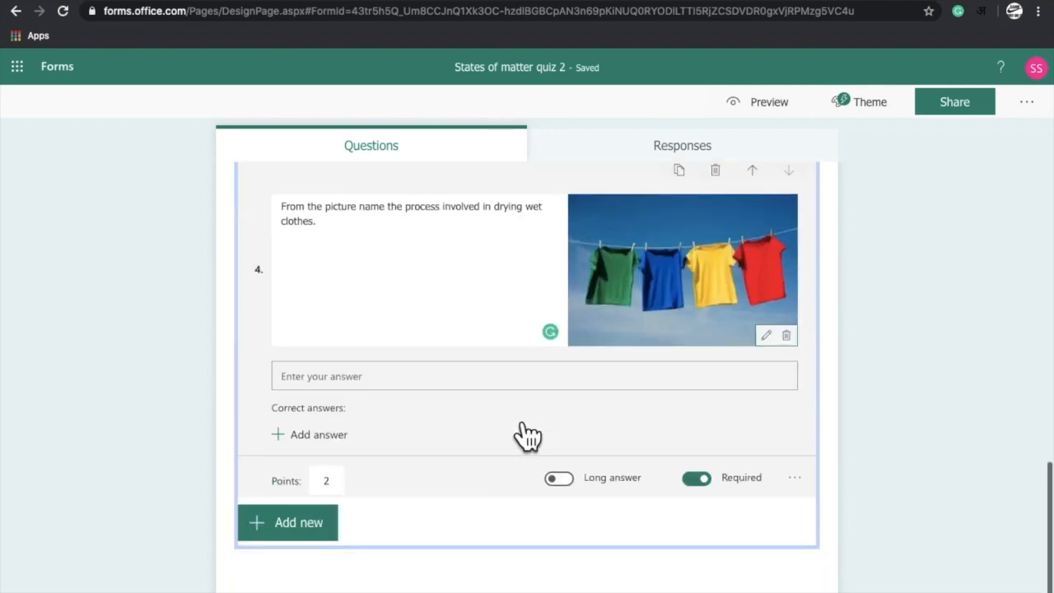
left_click(774, 115)
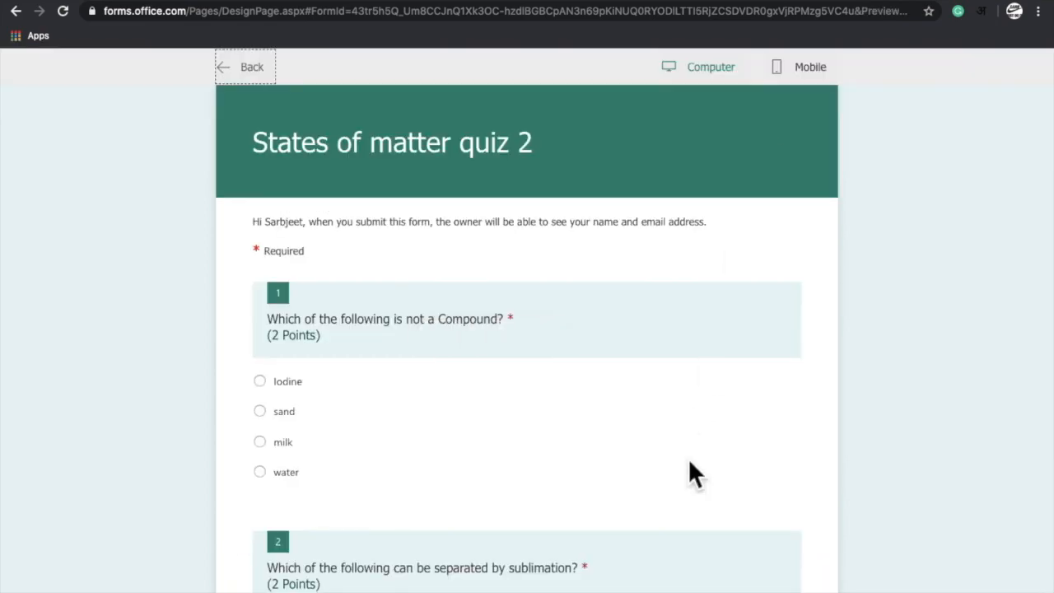
scroll(687, 458, "down", 5)
scroll(689, 462, "down", 5)
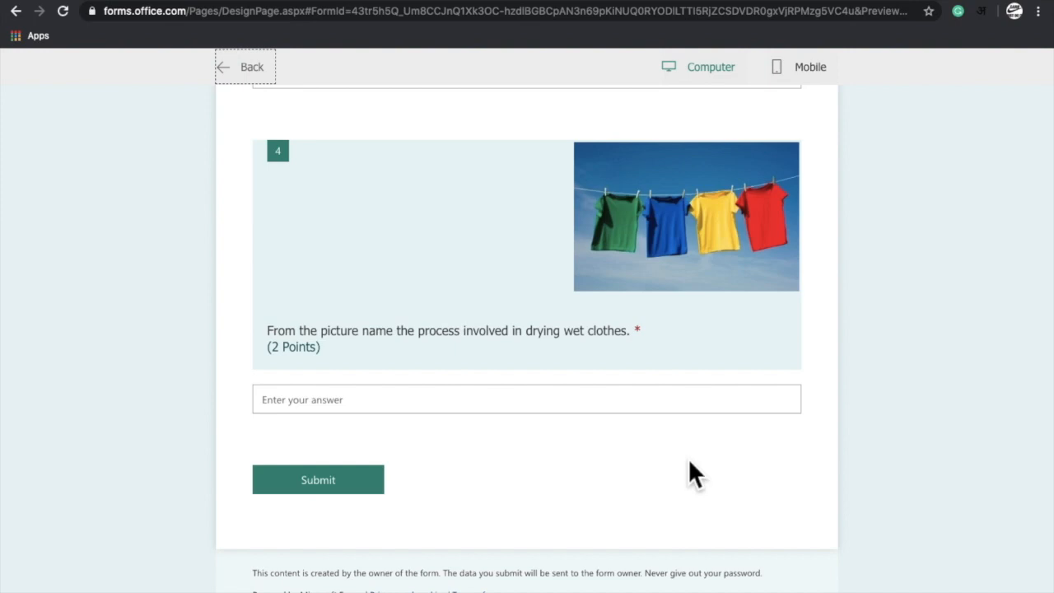
Go back over the previewed quiz from its title, checking the answer format of each of the four questions.
scroll(690, 462, "up", 5)
scroll(692, 474, "up", 5)
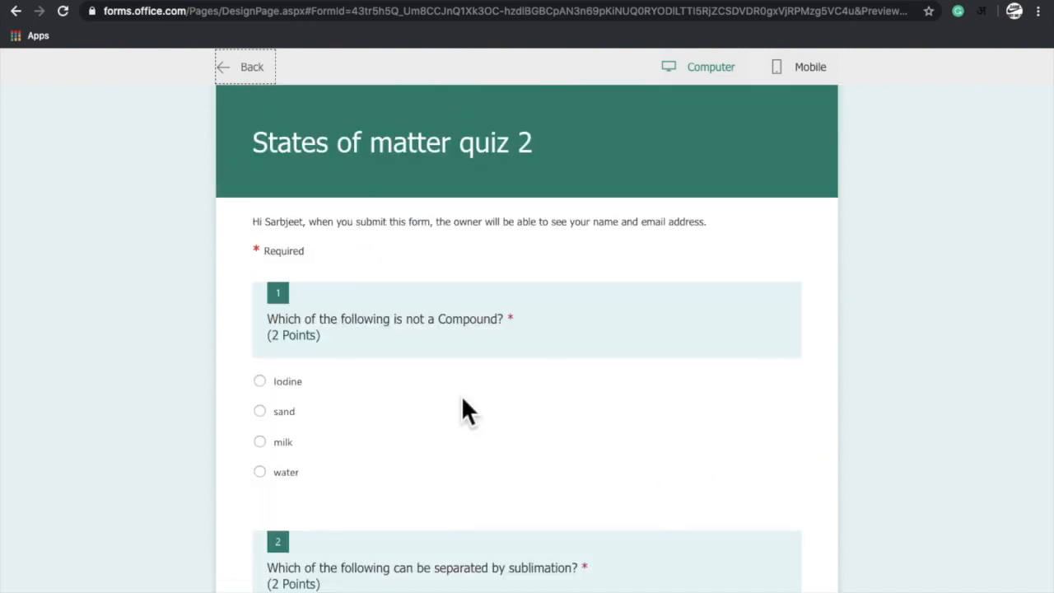
scroll(717, 408, "down", 3)
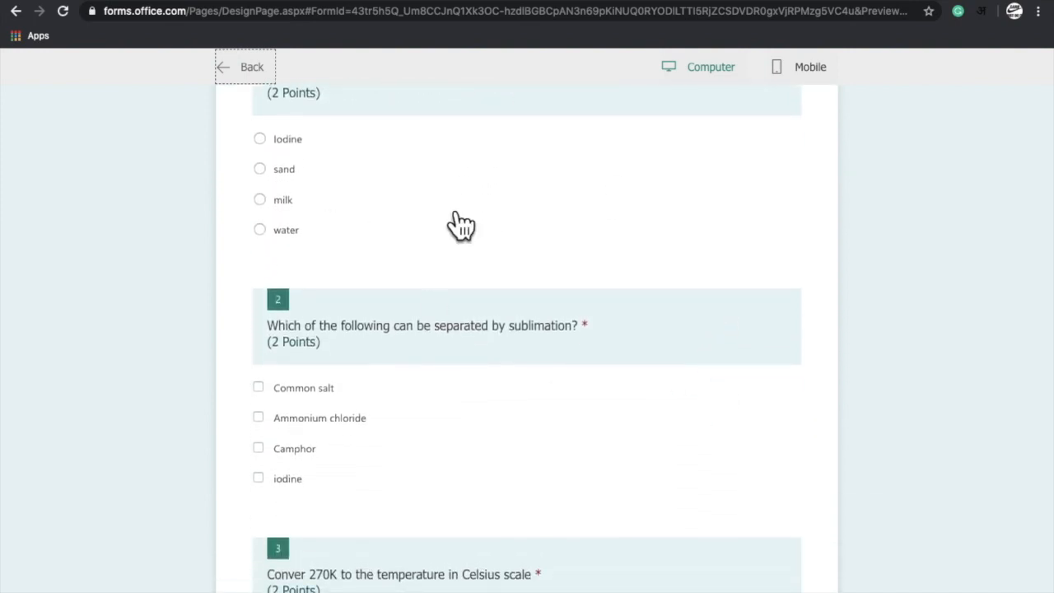
scroll(458, 200, "up", 1)
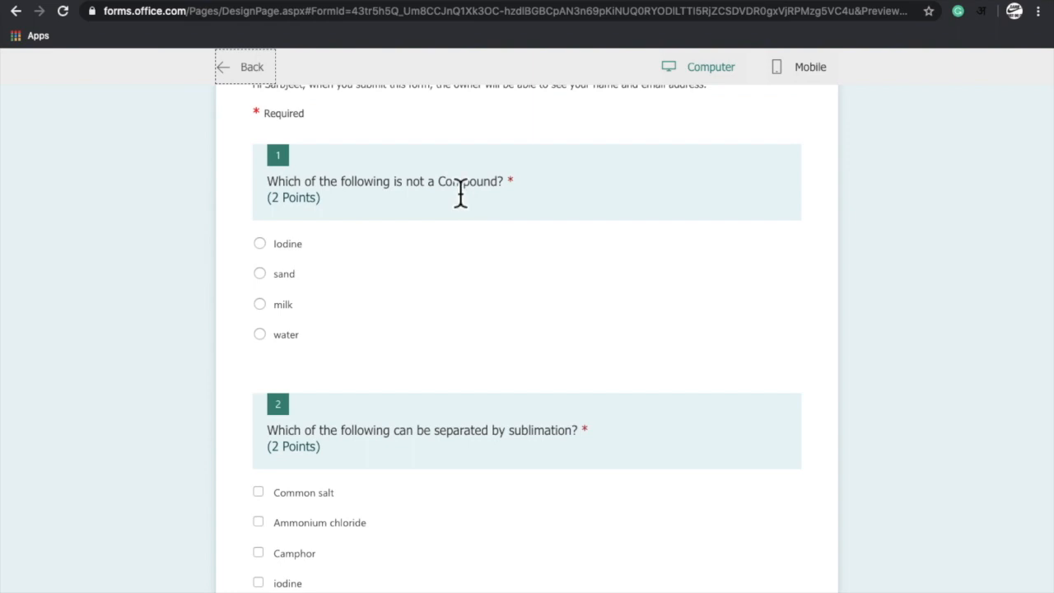
scroll(465, 202, "down", 1)
scroll(426, 490, "down", 1)
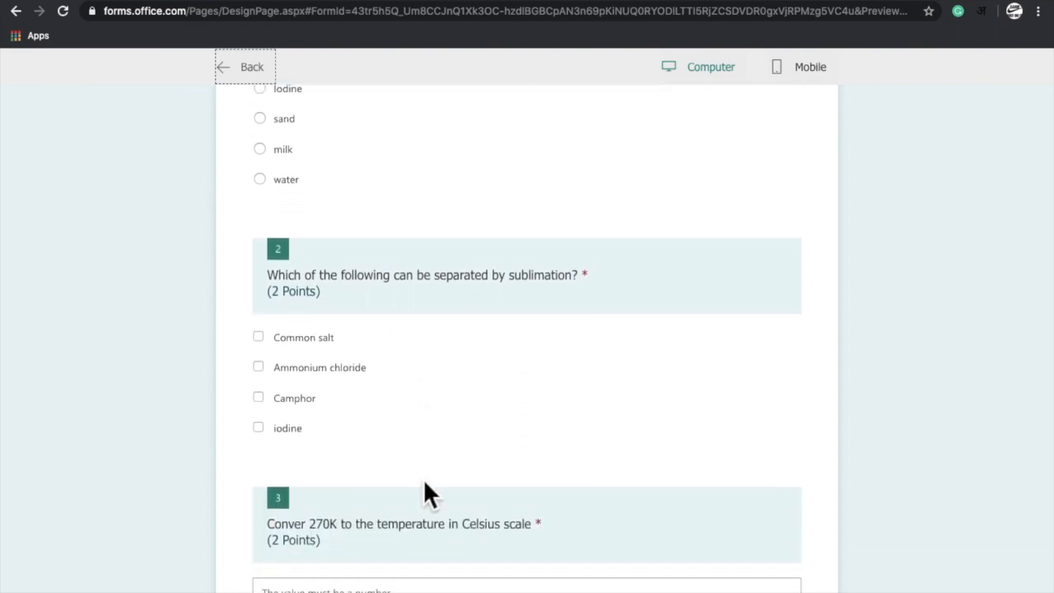
scroll(425, 484, "down", 2)
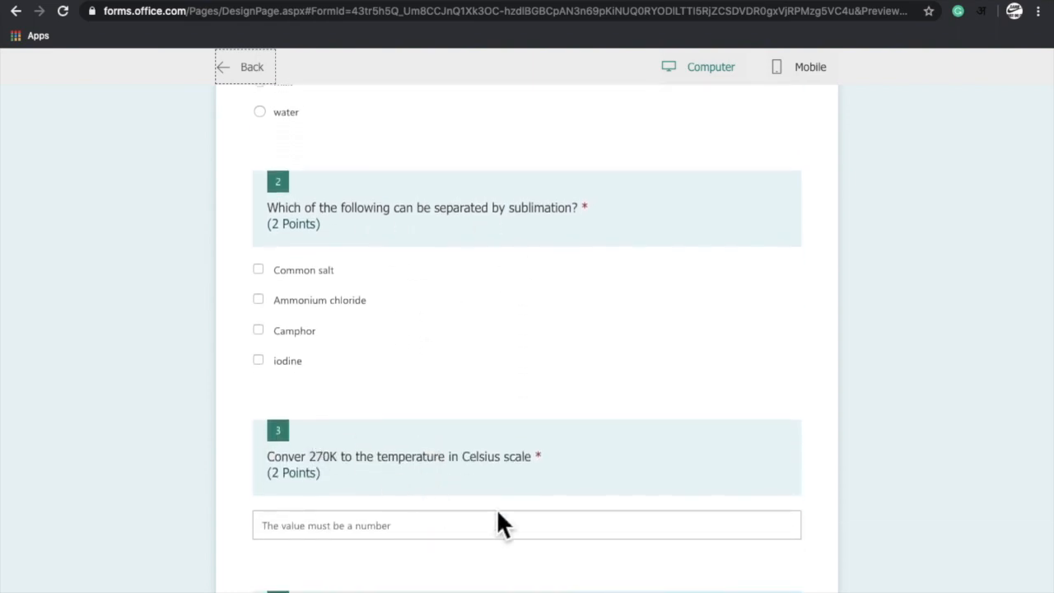
scroll(498, 515, "down", 2)
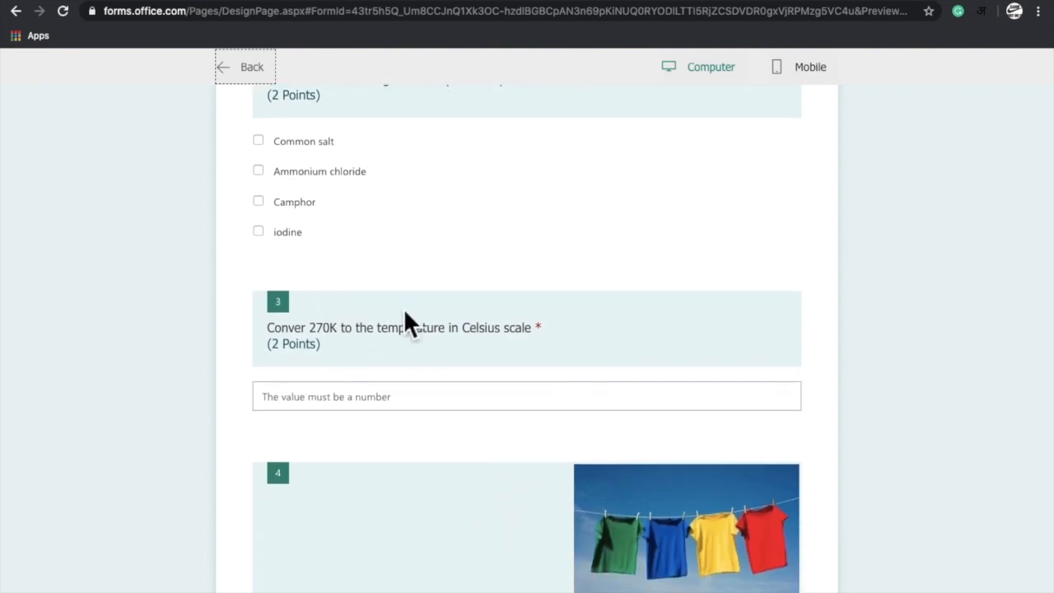
scroll(452, 442, "down", 4)
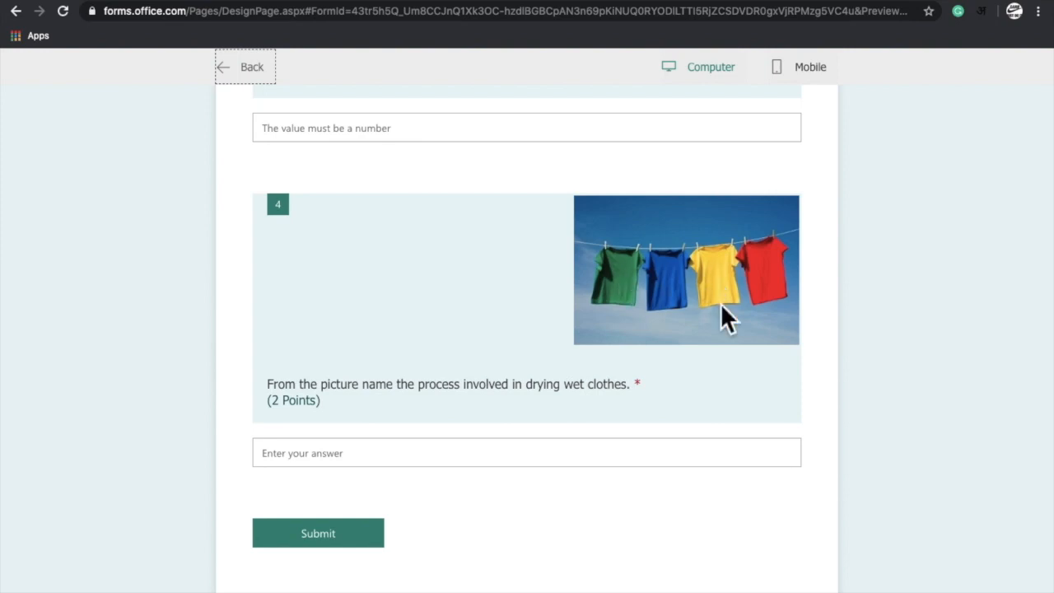
scroll(721, 315, "up", 15)
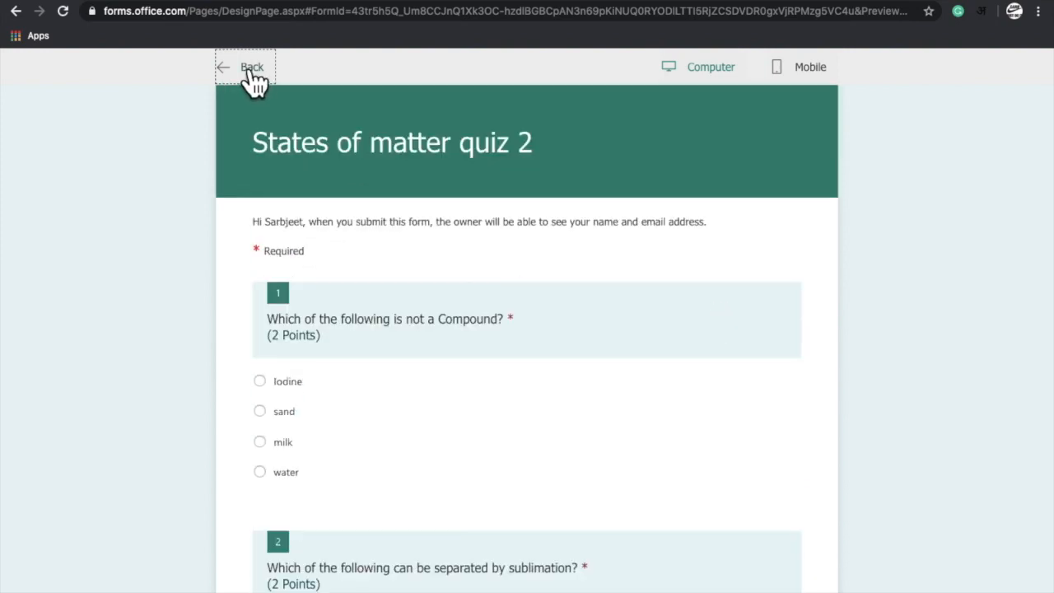
Return from the preview to the question editor and mark Iodine as the correct answer of question 1.
left_click(252, 69)
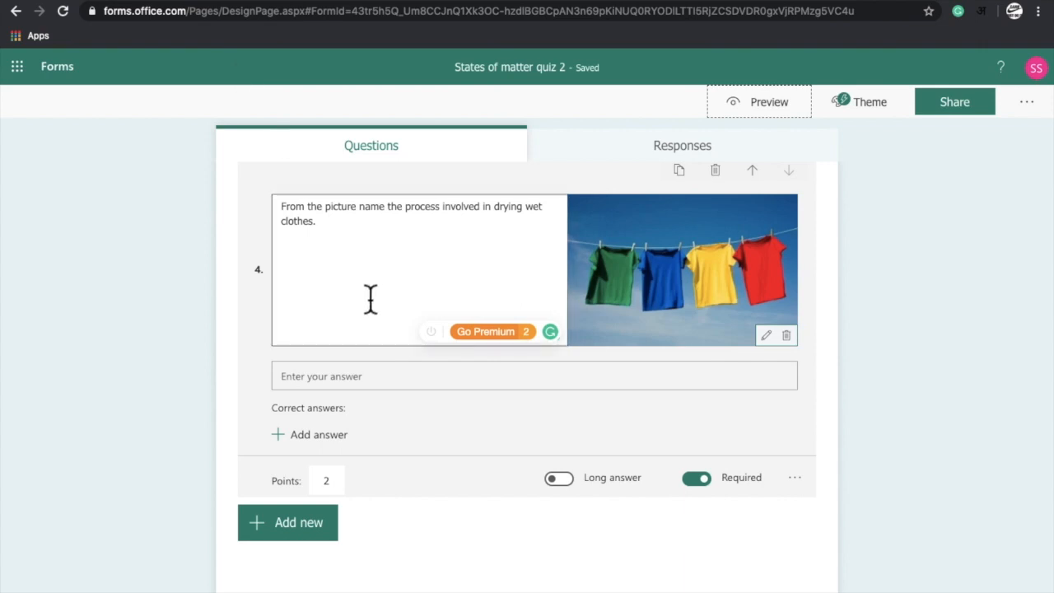
scroll(370, 299, "up", 10)
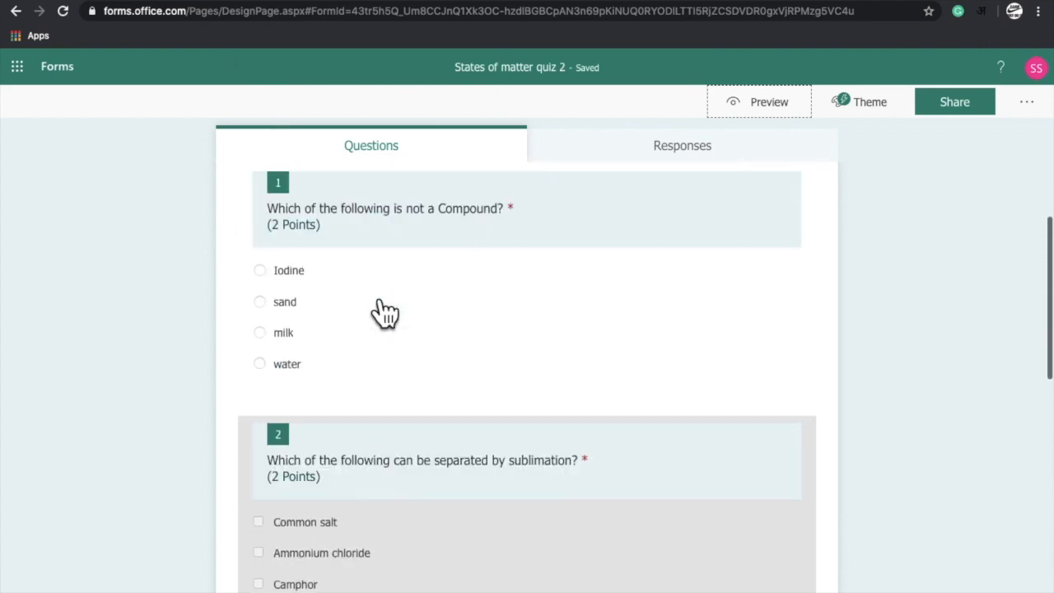
scroll(383, 311, "up", 3)
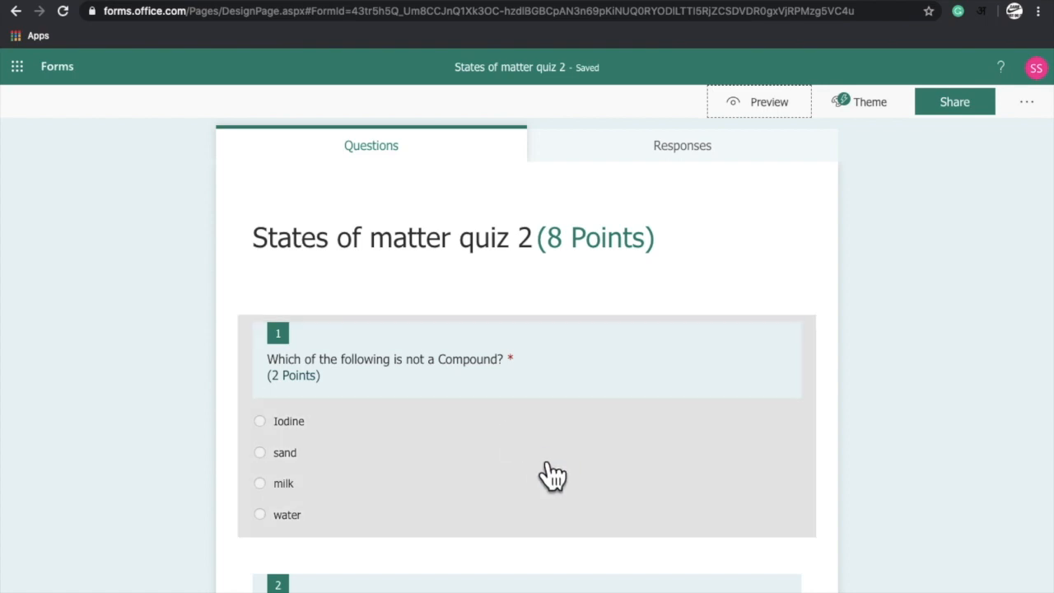
scroll(551, 476, "down", 1)
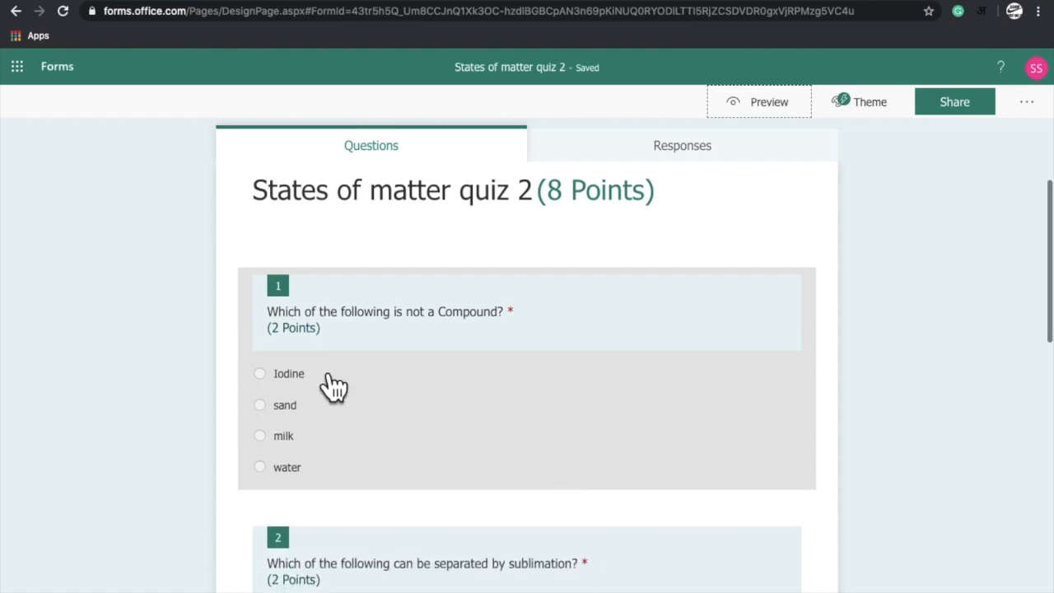
left_click(501, 339)
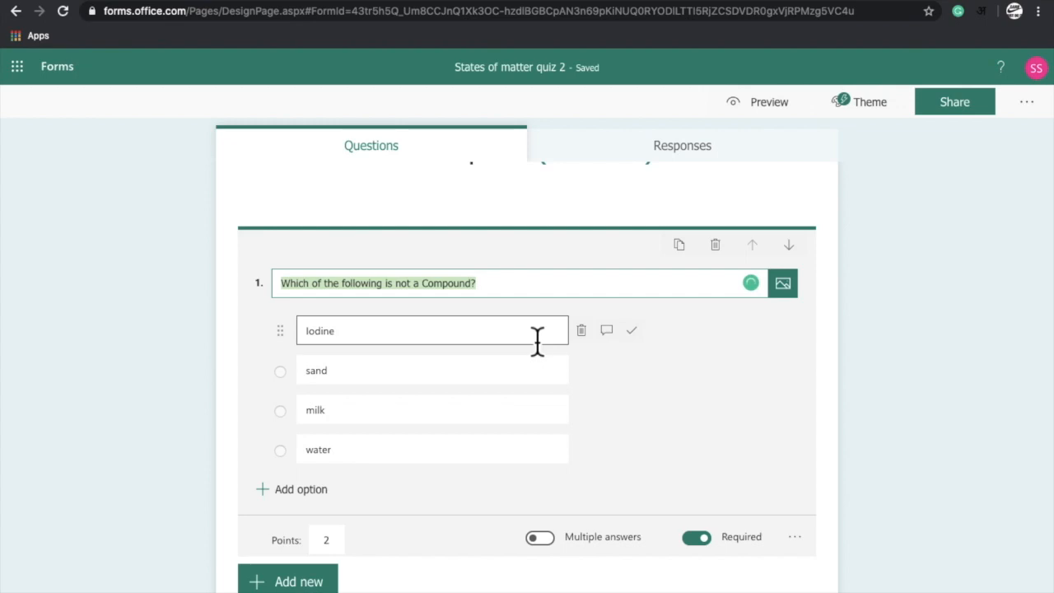
left_click(657, 339)
Mark Ammonium chloride, Camphor and iodine as the correct answers of question 2 about sublimation.
scroll(645, 333, "down", 2)
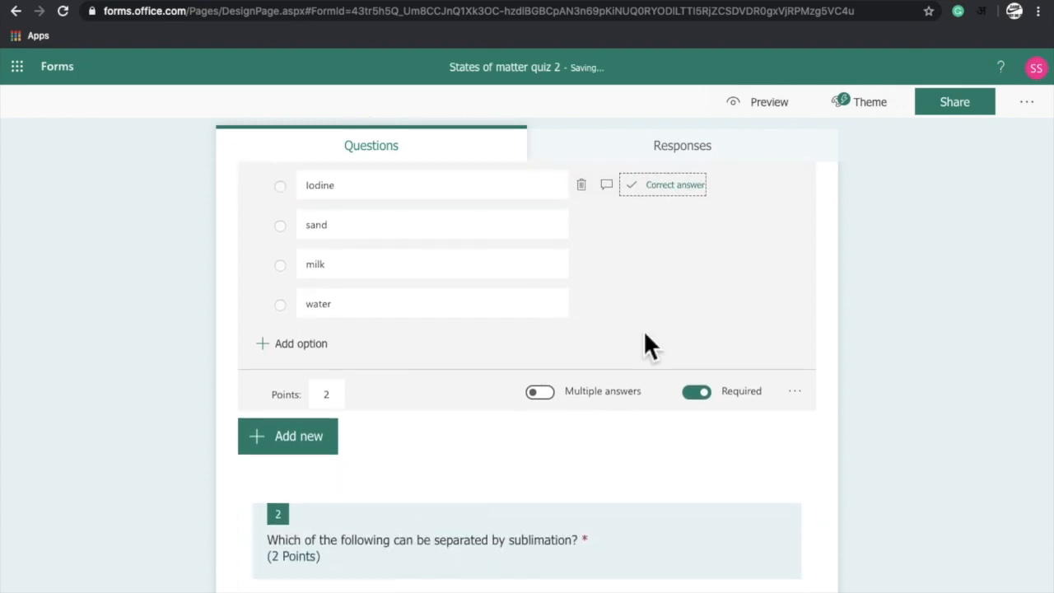
scroll(644, 333, "down", 1)
scroll(438, 445, "down", 1)
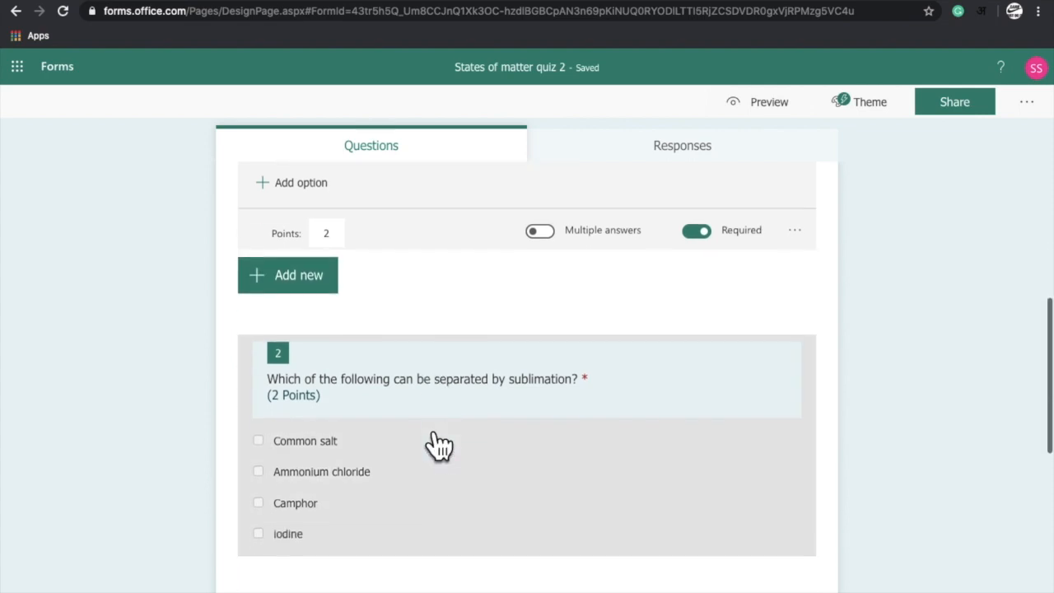
left_click(510, 488)
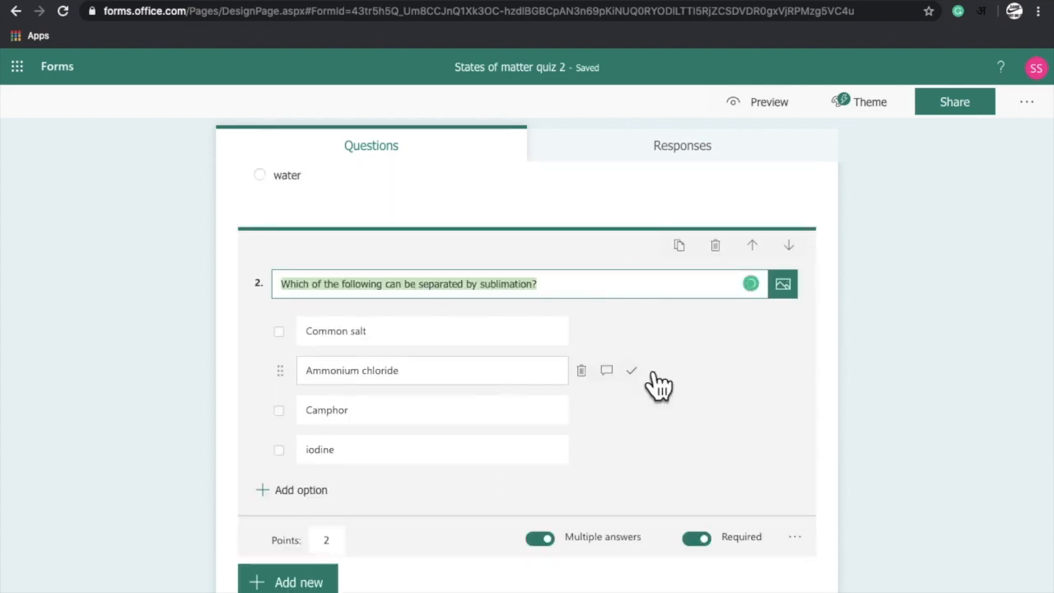
left_click(651, 374)
left_click(646, 414)
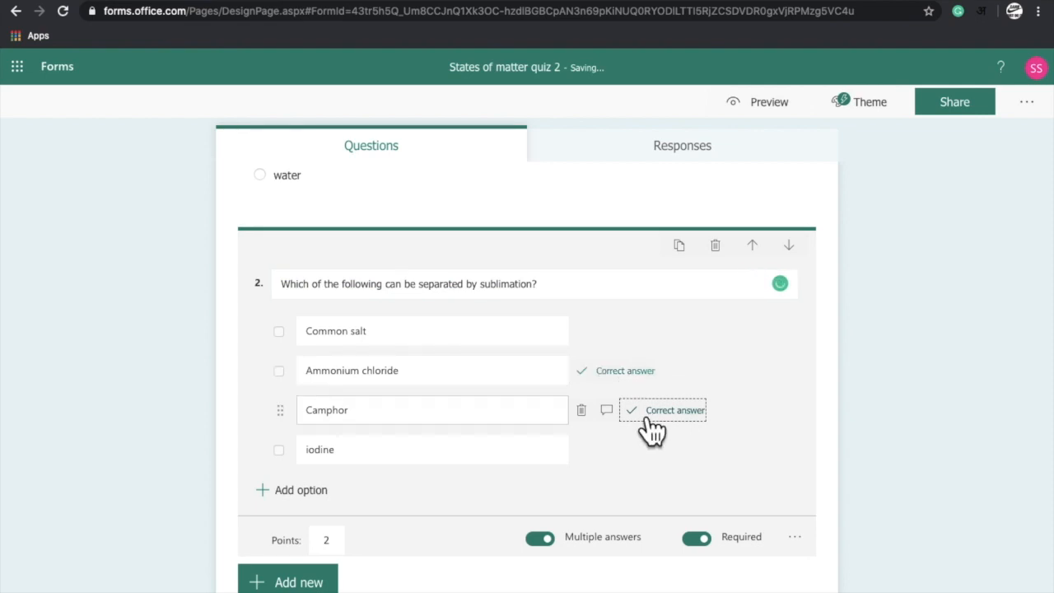
left_click(649, 451)
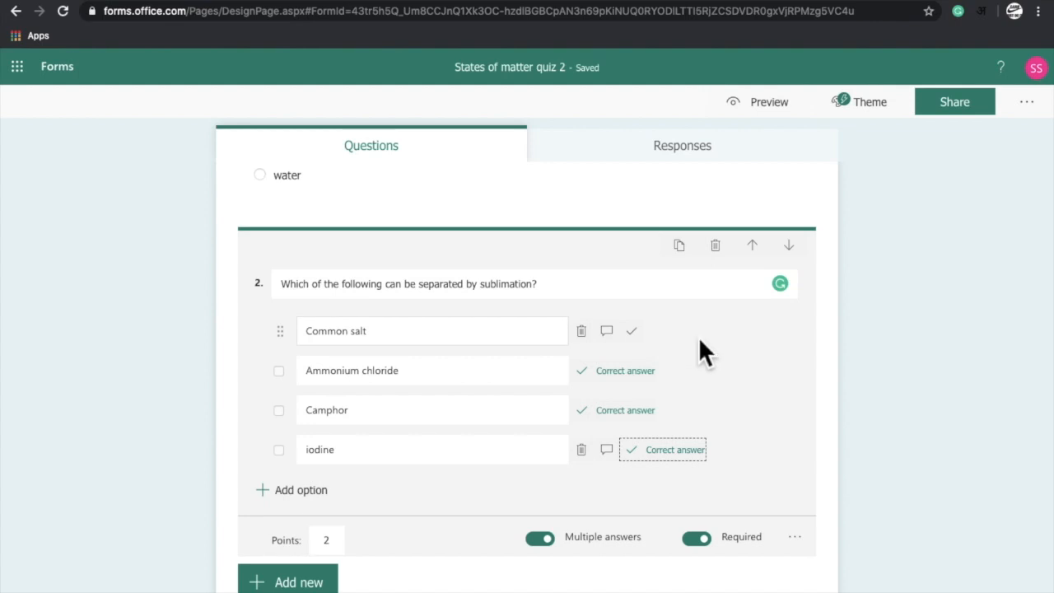
Add 2 and 1.85 as correct answers to question 3 about the Celsius conversion.
scroll(700, 344, "down", 4)
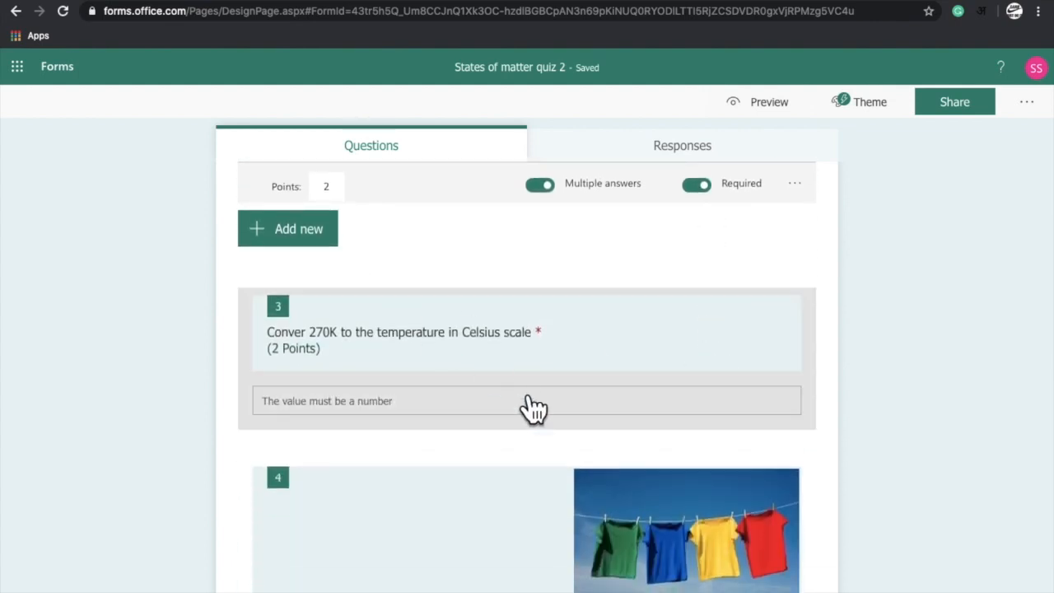
left_click(455, 423)
scroll(451, 420, "down", 5)
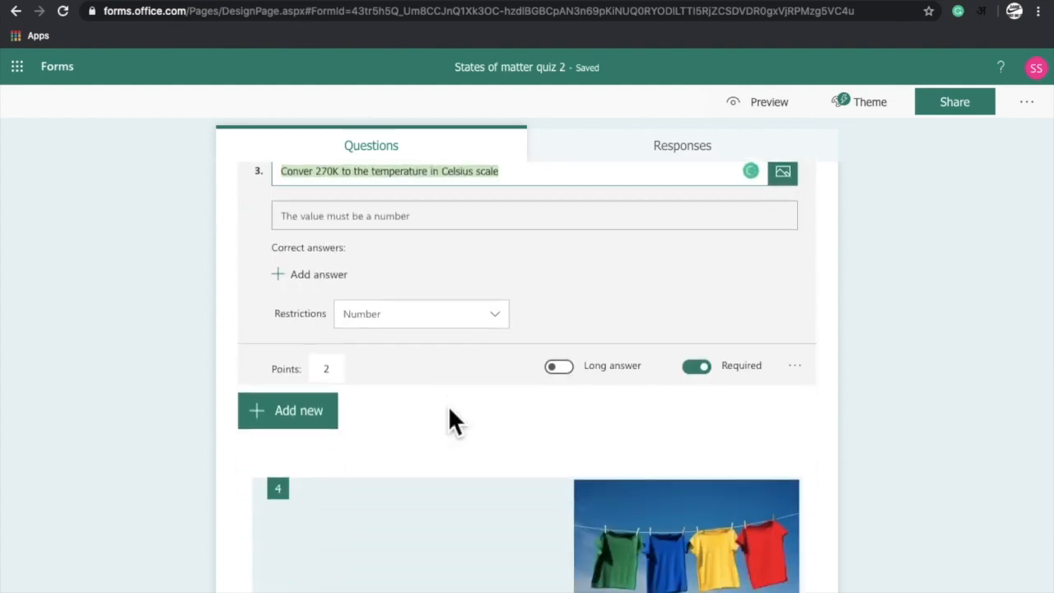
scroll(457, 426, "up", 2)
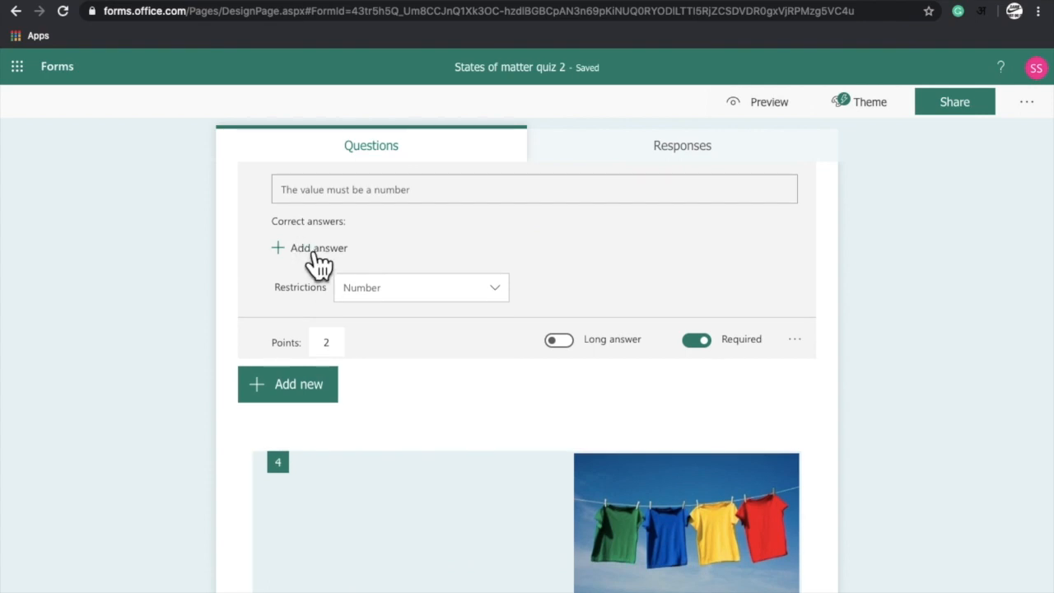
left_click(312, 249)
type("2")
left_click(668, 290)
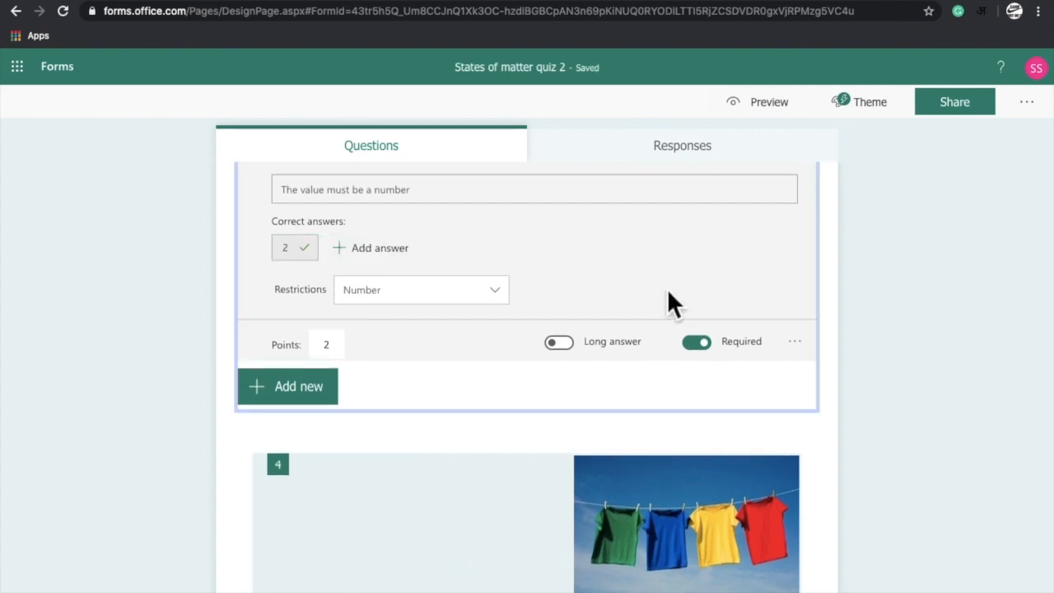
left_click(377, 253)
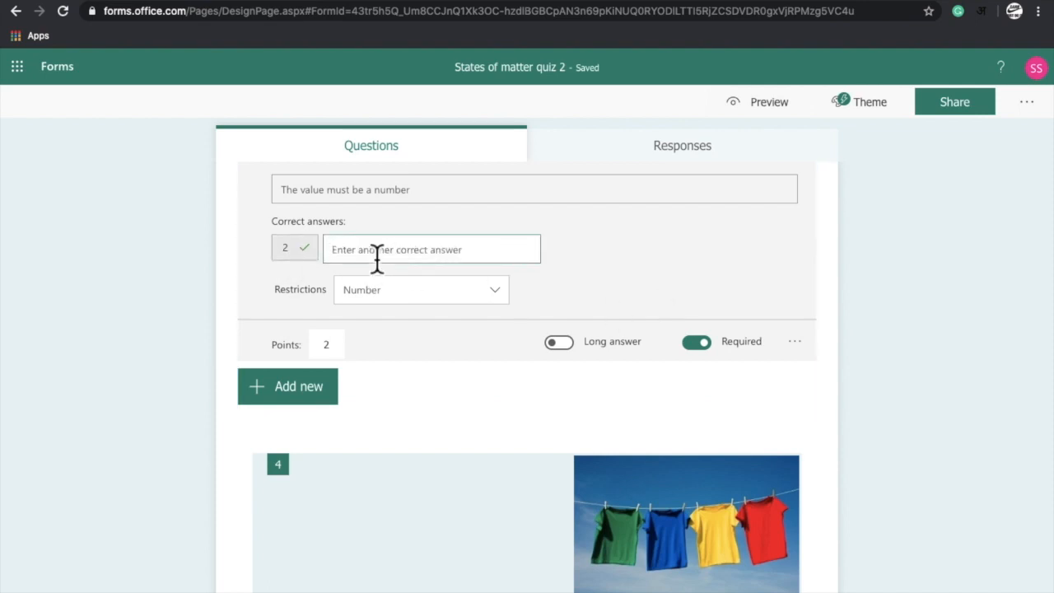
type("1.85")
left_click(662, 277)
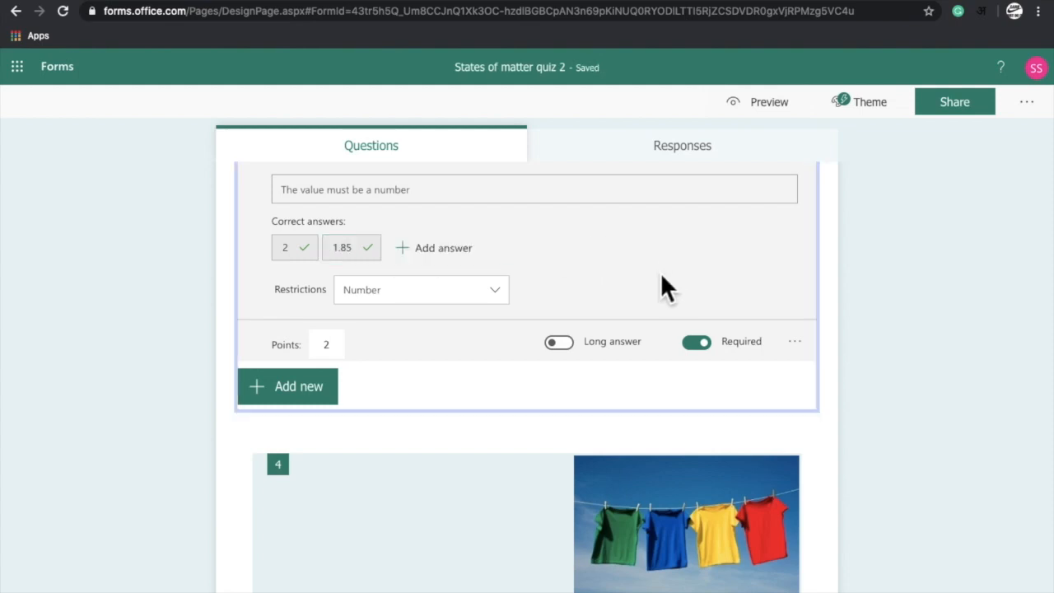
Add "Evaporation" as the correct answer to picture question 4 about drying wet clothes.
scroll(370, 437, "down", 3)
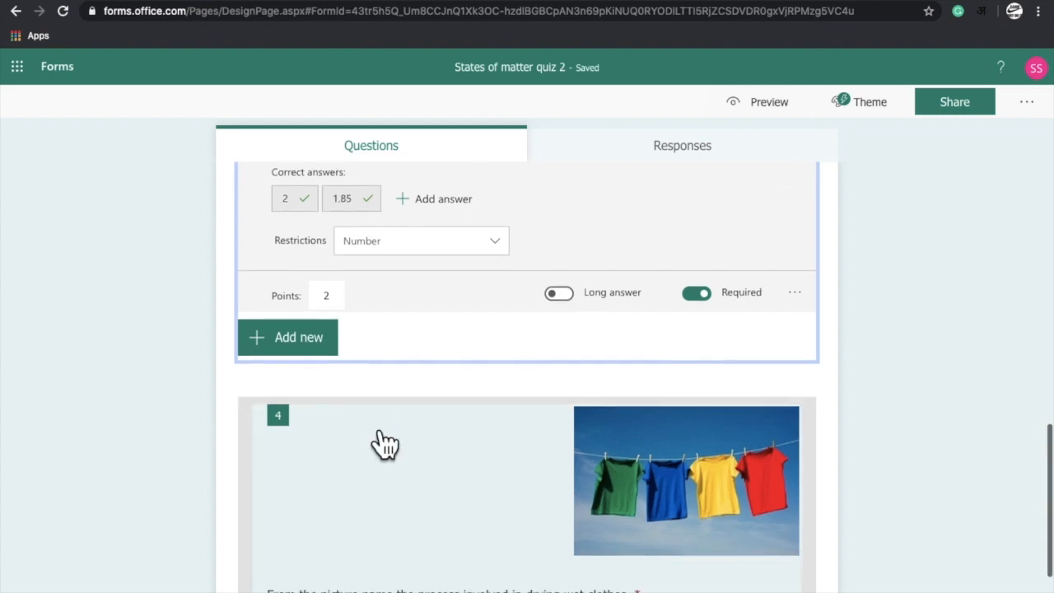
left_click(381, 533)
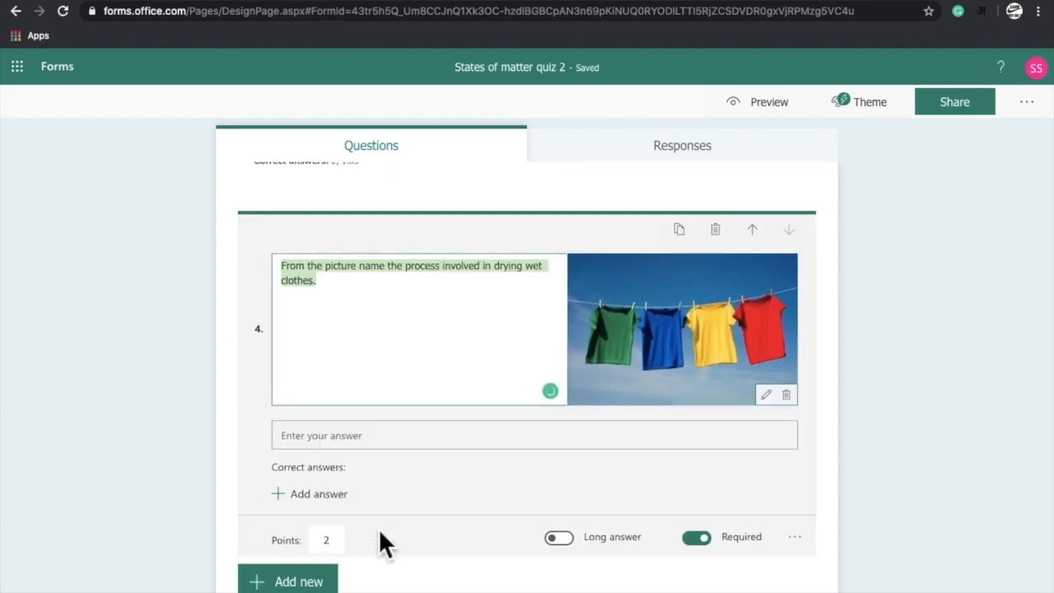
left_click(334, 497)
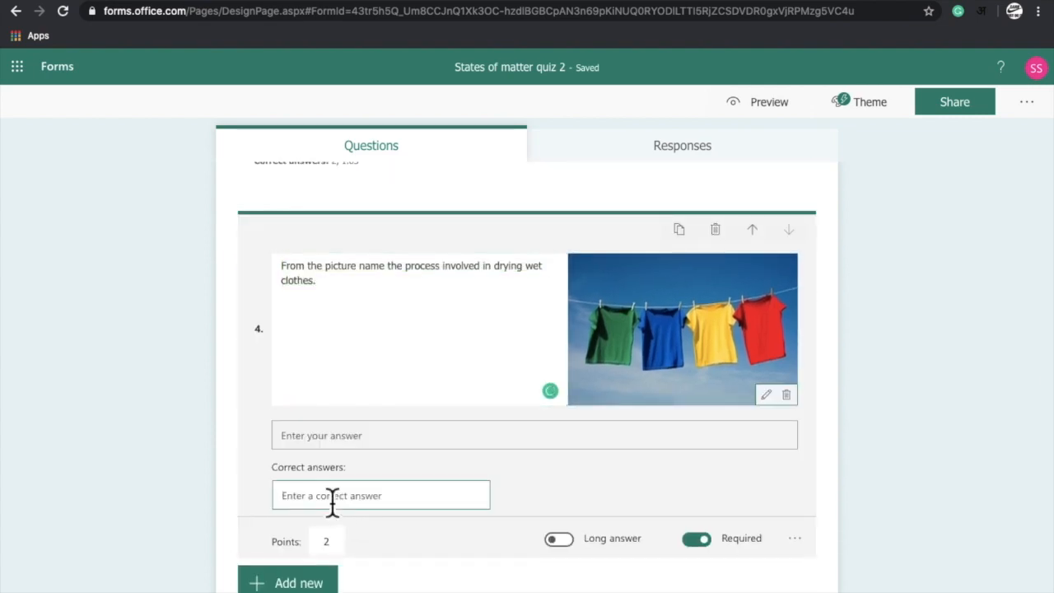
type("Evaporati")
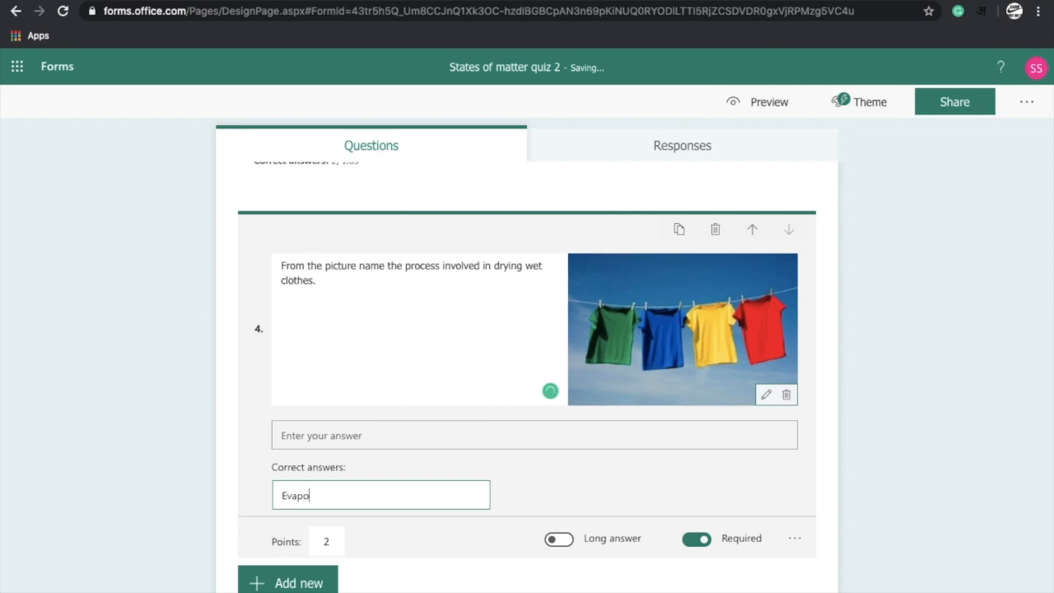
type("on")
left_click(684, 473)
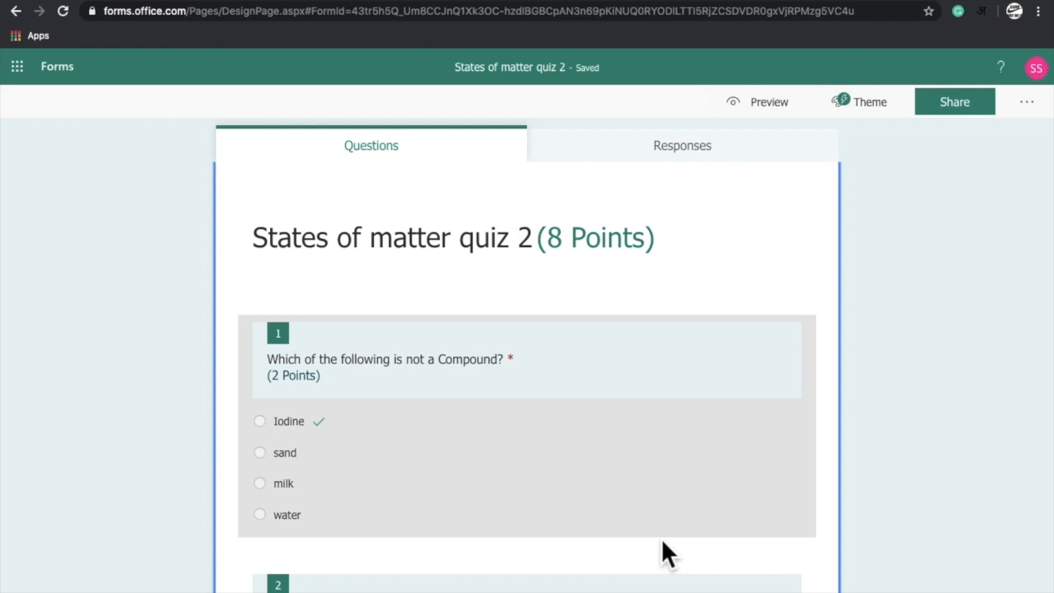
Open the quiz preview and answer question 1 with sand and question 2 with Ammonium chloride.
left_click(778, 105)
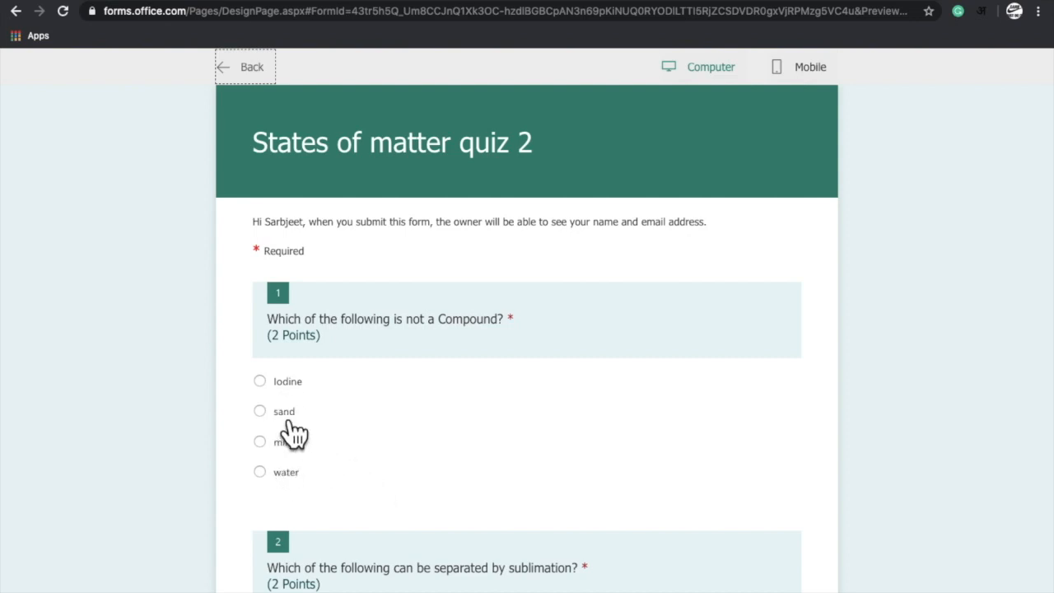
left_click(261, 411)
scroll(448, 464, "down", 3)
scroll(448, 452, "down", 1)
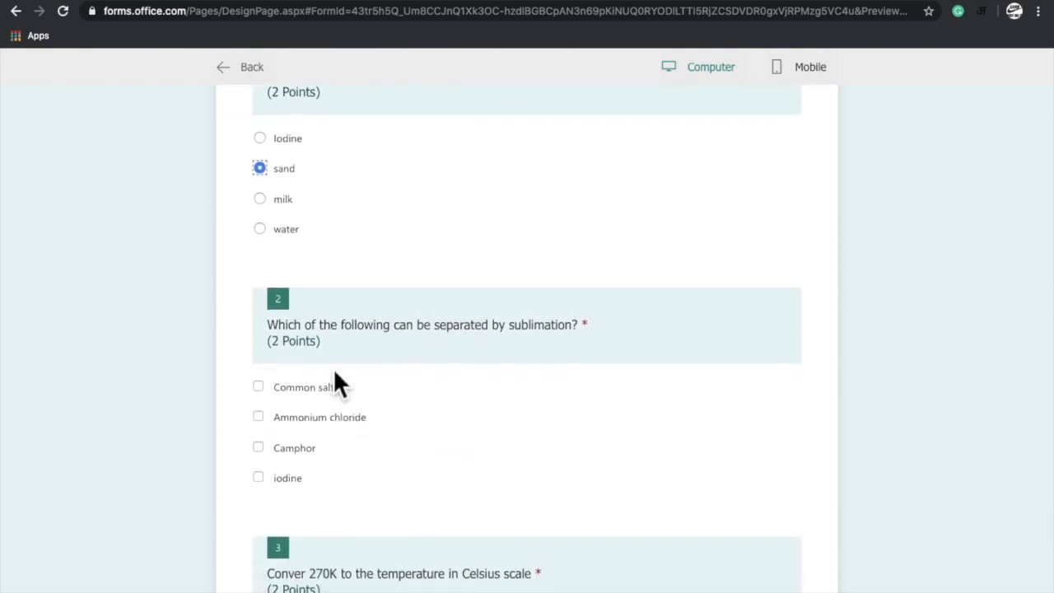
left_click(259, 417)
Answer question 3 with 45 and question 4 with "jac" in the preview, and submit the test response.
scroll(430, 440, "down", 4)
left_click(396, 354)
type("45")
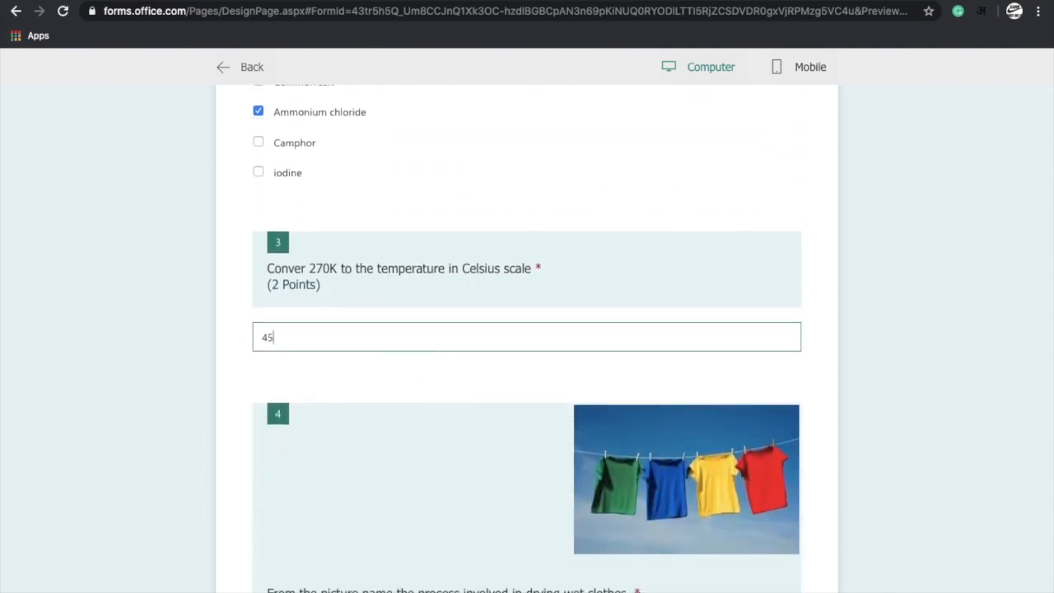
scroll(395, 359, "down", 1)
scroll(527, 371, "down", 2)
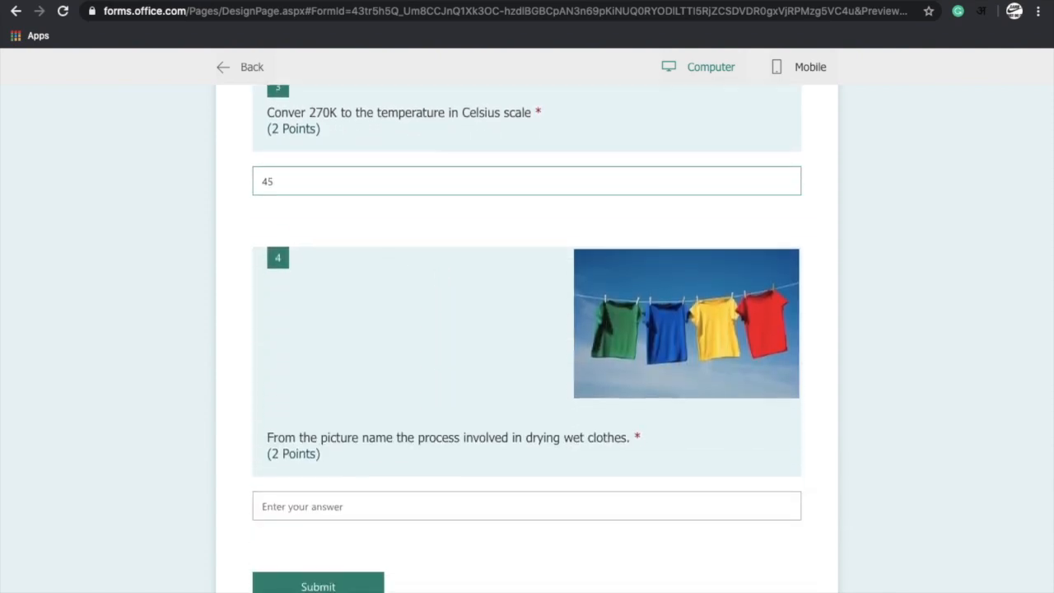
left_click(360, 519)
type("jac")
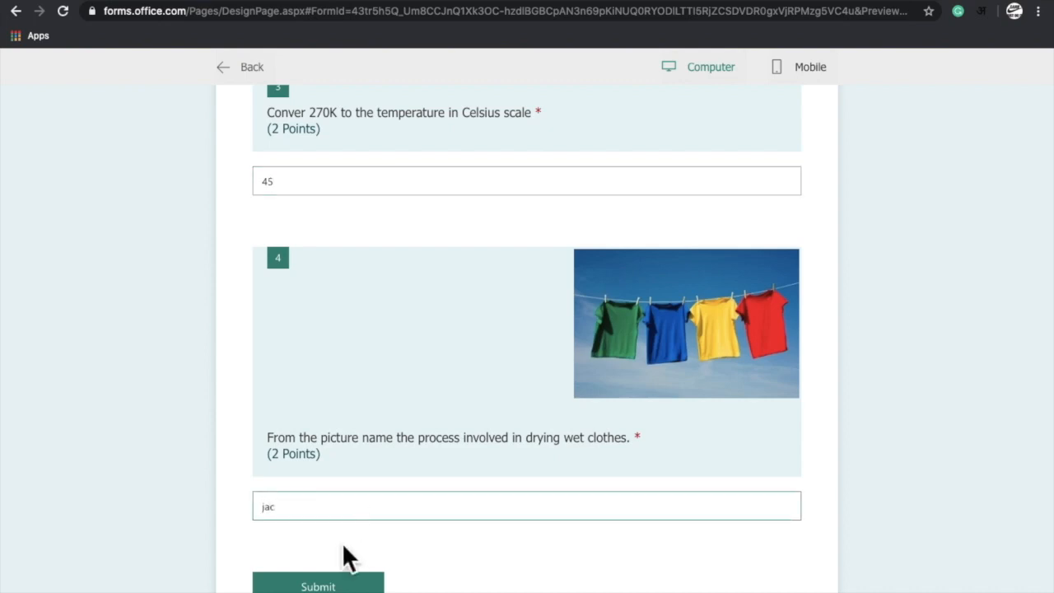
left_click(325, 584)
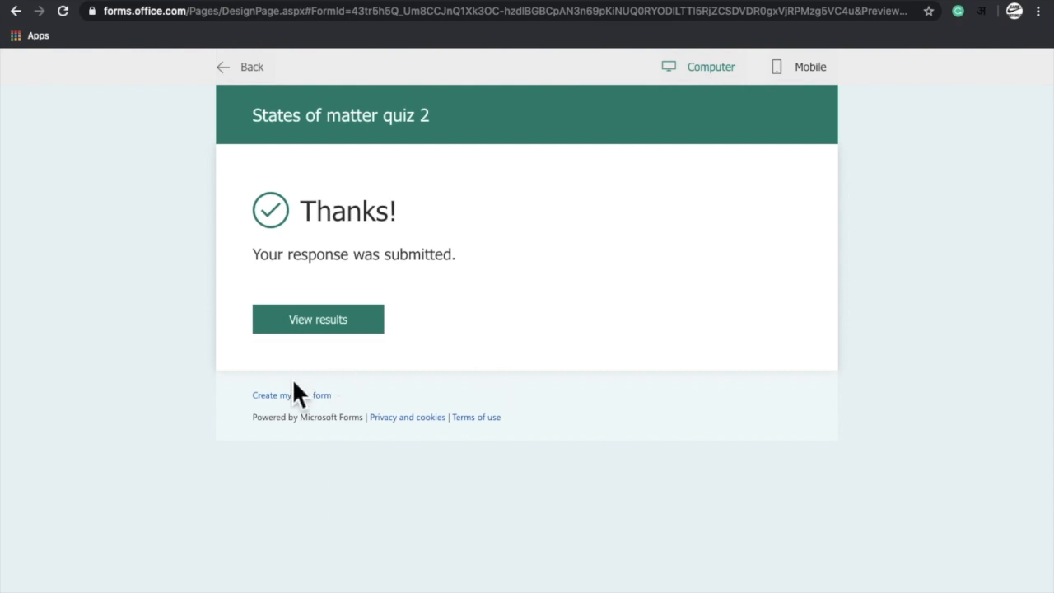
View the test response's results and compare each of the four submitted answers with the marked correct answers.
left_click(318, 338)
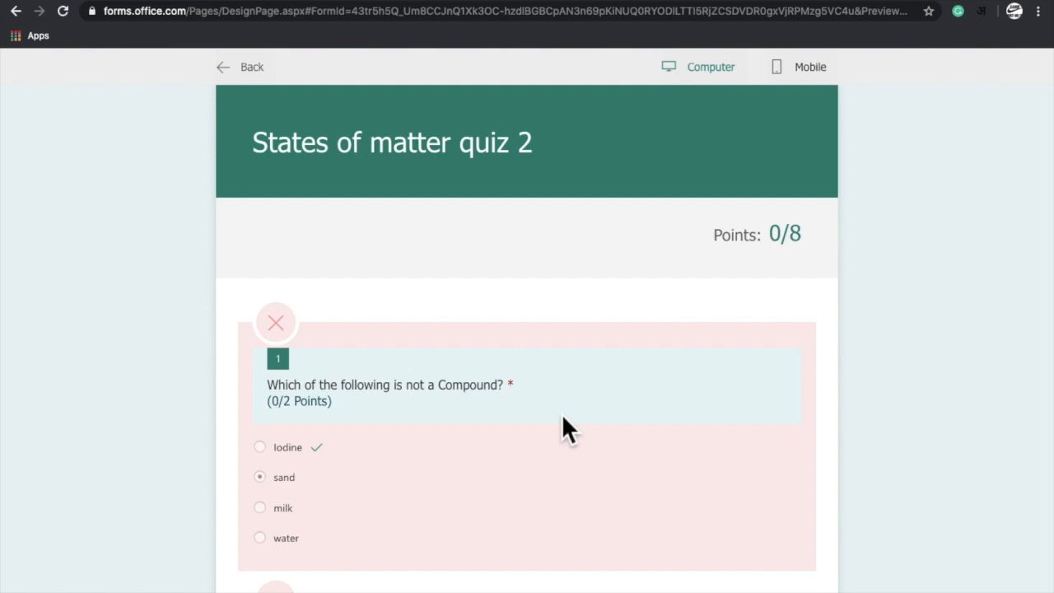
scroll(562, 413, "down", 2)
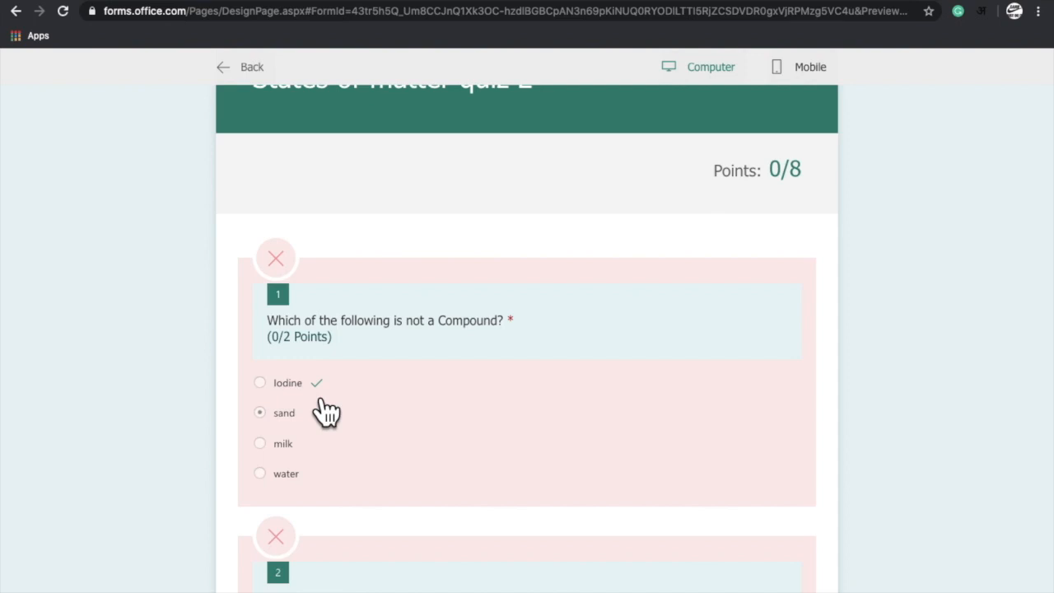
scroll(397, 406, "down", 2)
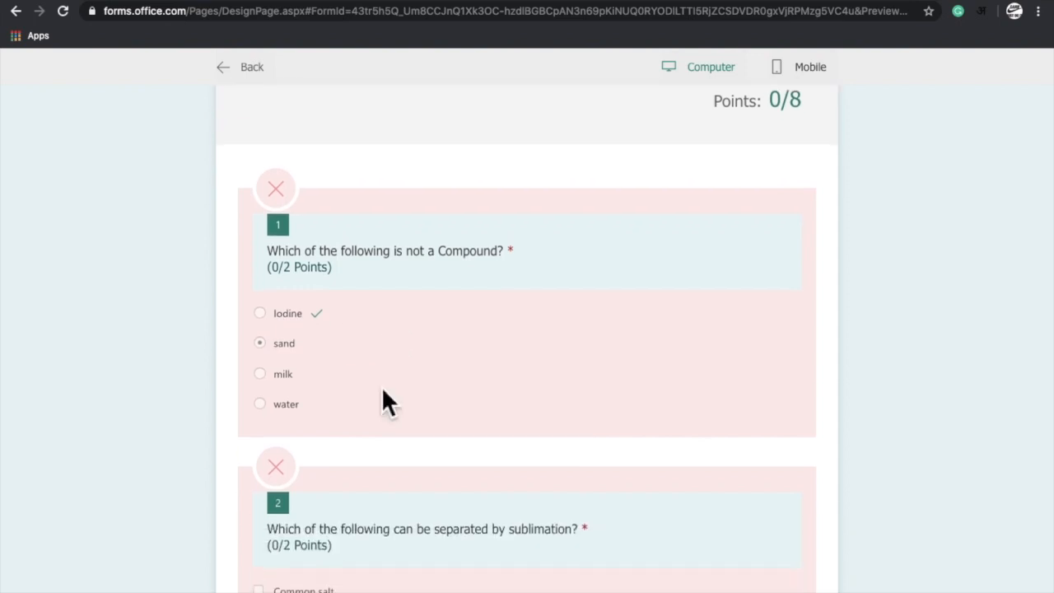
scroll(383, 362, "down", 5)
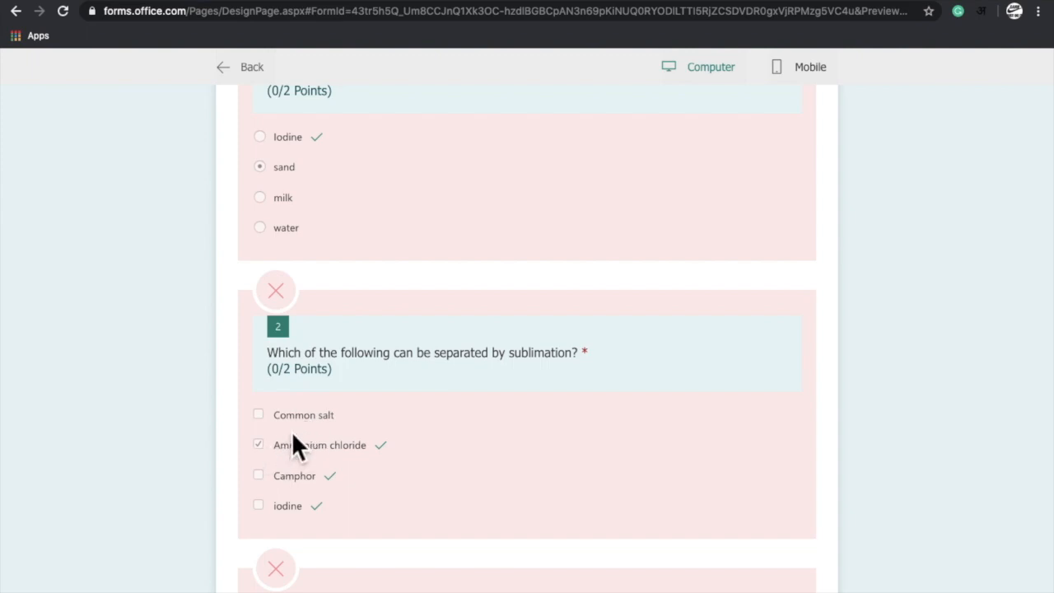
scroll(342, 403, "down", 3)
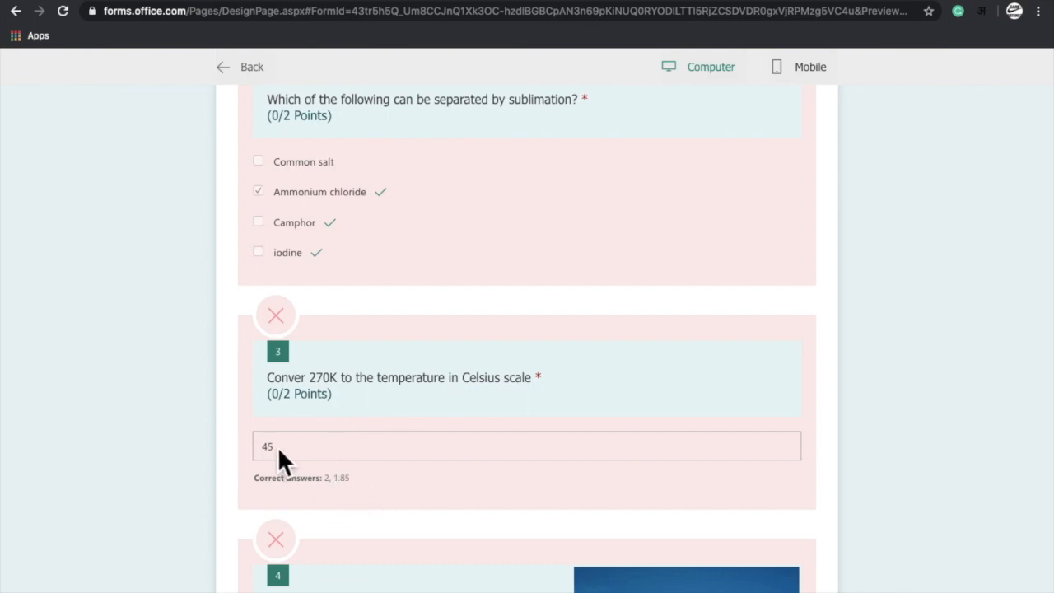
scroll(282, 452, "down", 6)
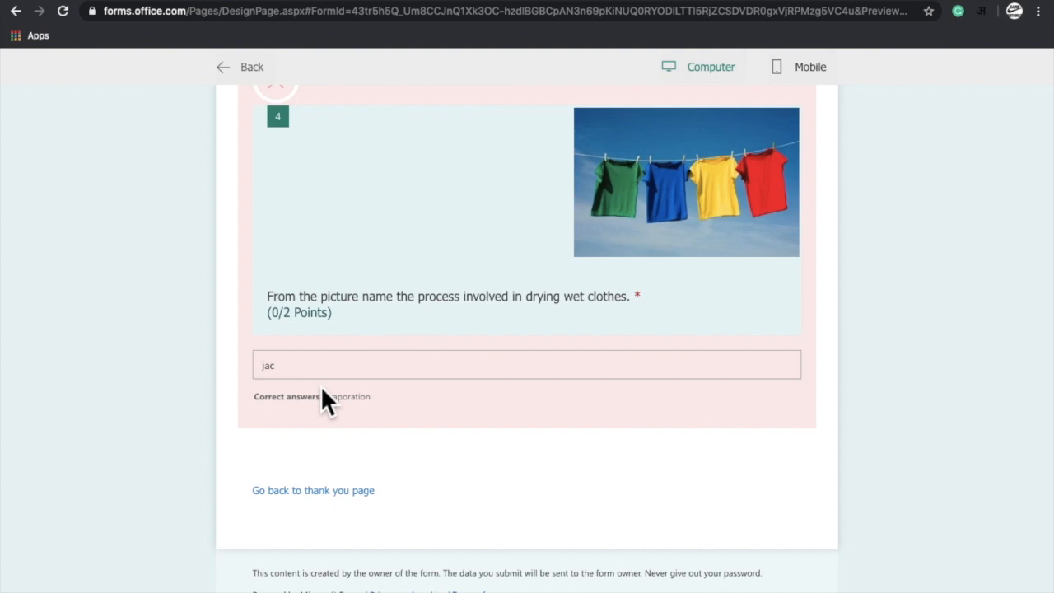
scroll(320, 385, "up", 5)
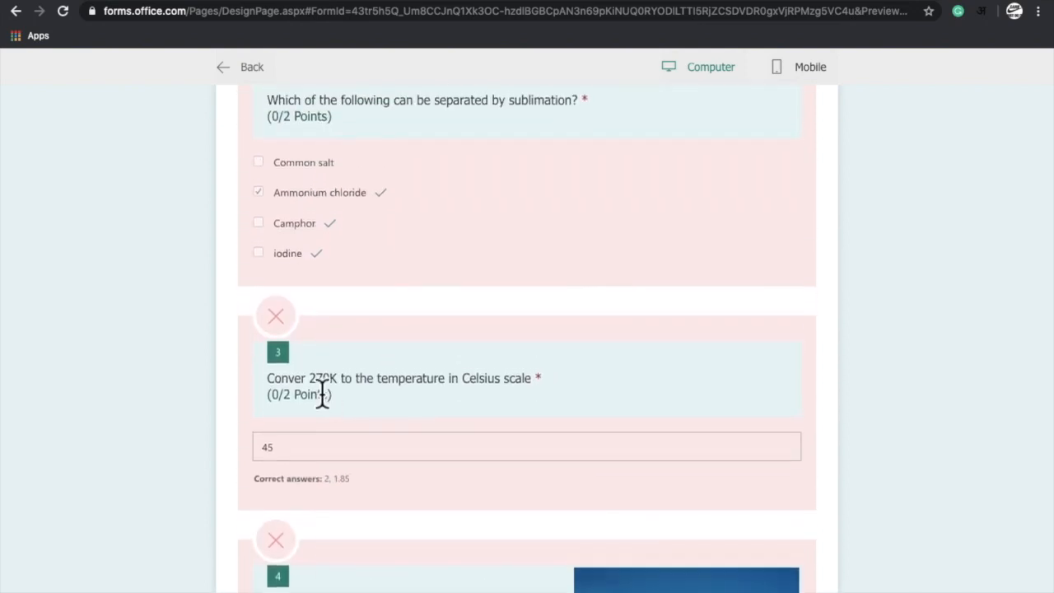
scroll(321, 394, "up", 3)
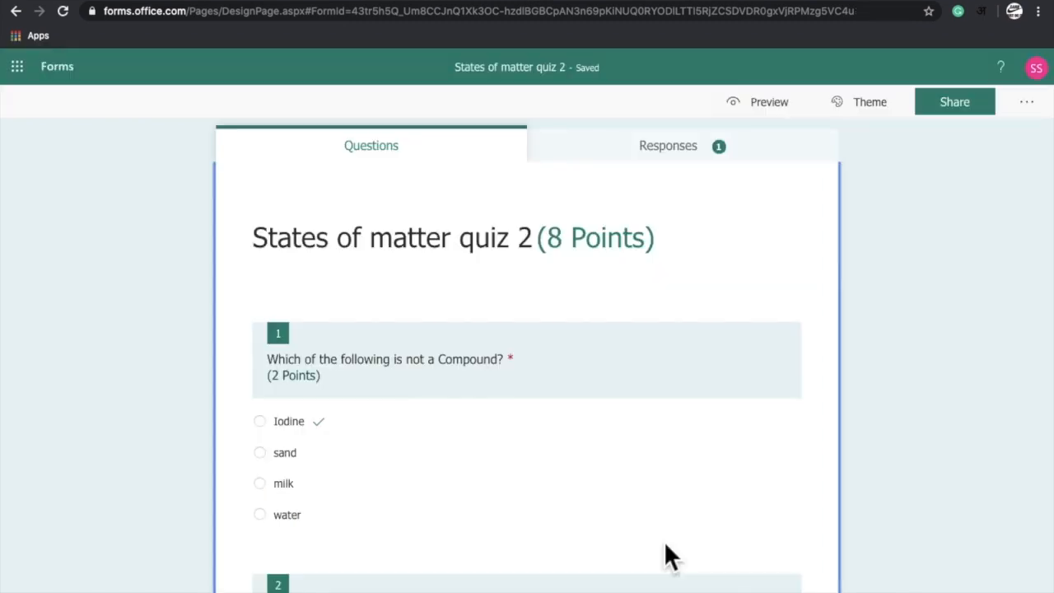
Open the quiz settings and make sure results are shown automatically to responders.
left_click(1039, 116)
left_click(1009, 136)
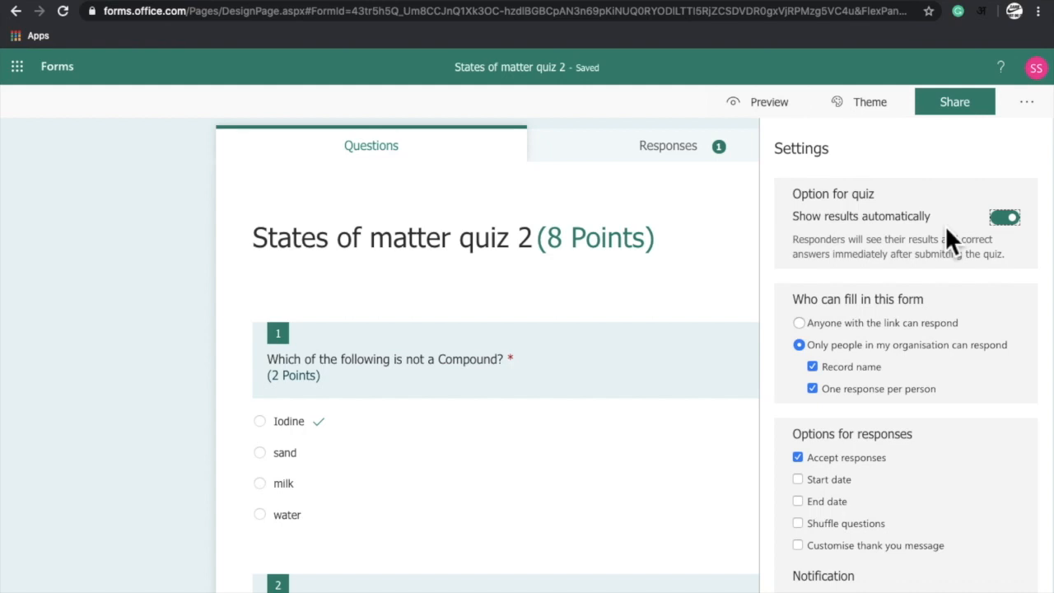
left_click(1018, 224)
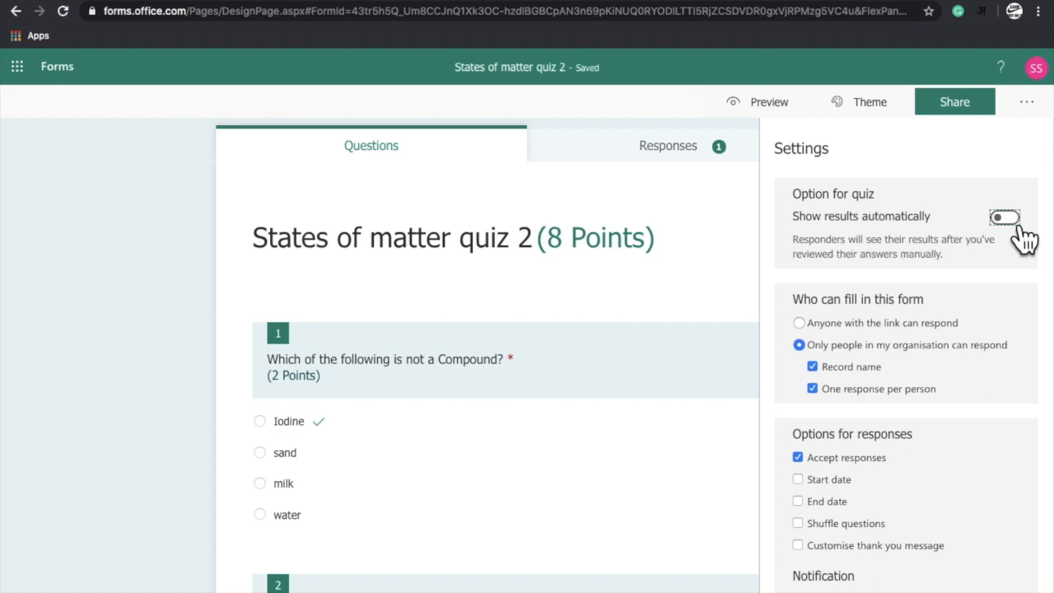
left_click(1019, 229)
Try allowing anyone with the link to respond, and restore the restriction to people in the organisation with one response per person.
scroll(1004, 358, "down", 1)
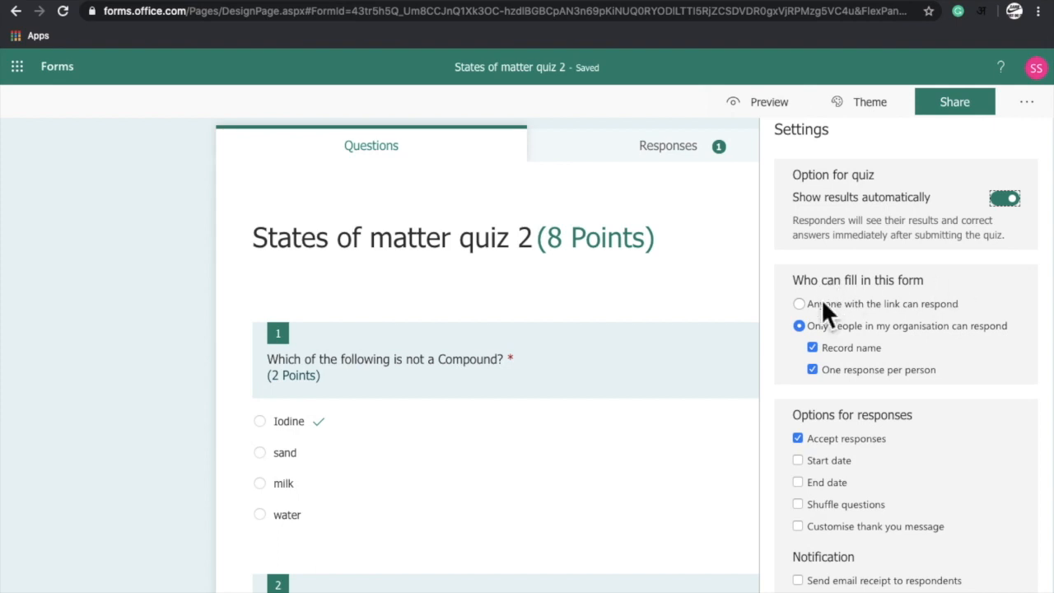
left_click(798, 304)
left_click(799, 326)
left_click(816, 370)
Schedule the quiz to start on 29/04/2020 at 19:30 and enable an end date of 29/04/2020 at 20:00.
left_click(798, 462)
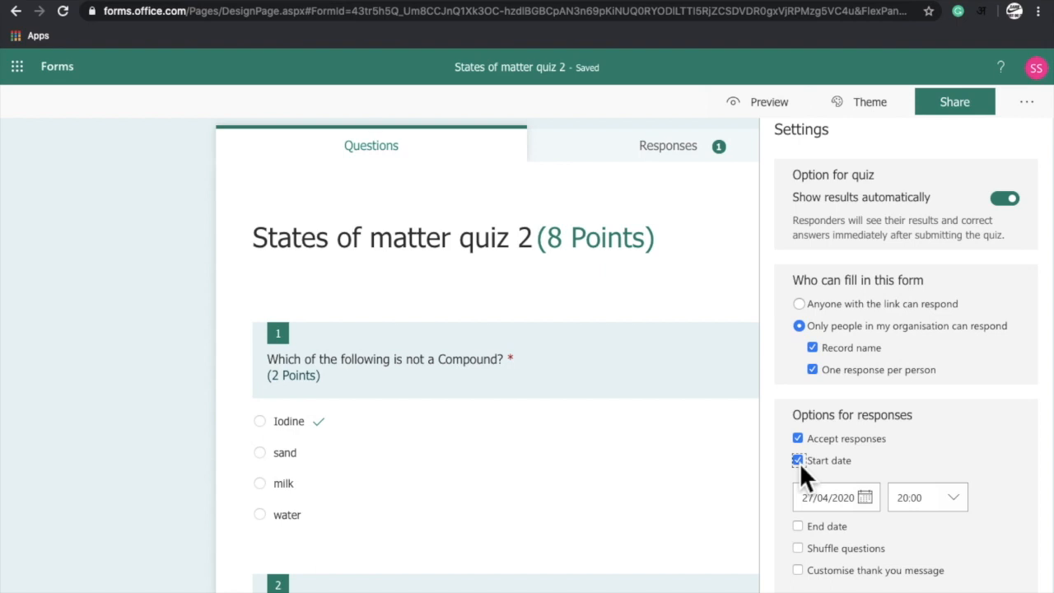
left_click(878, 507)
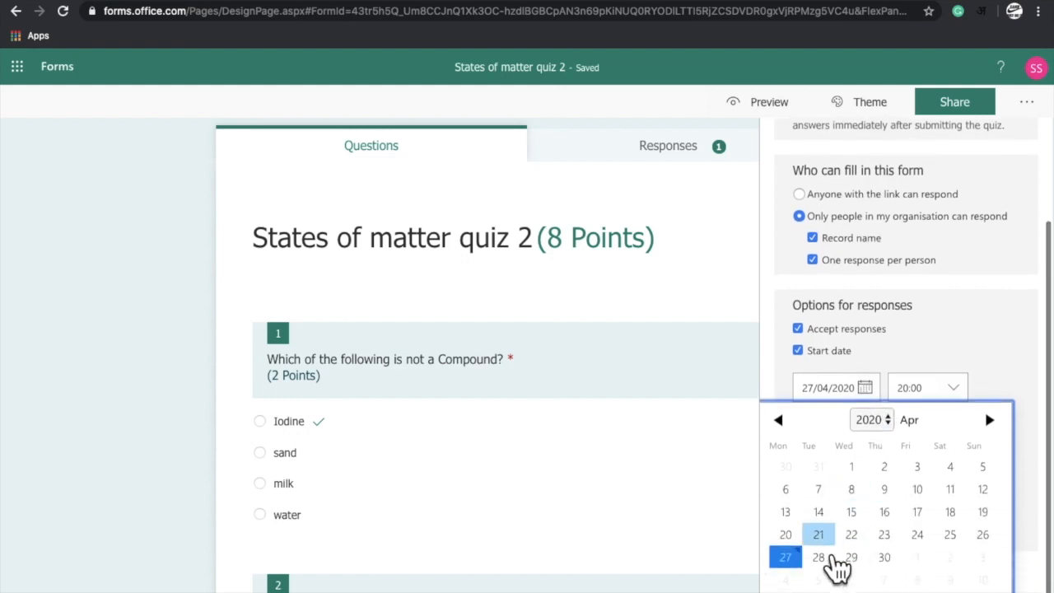
left_click(866, 563)
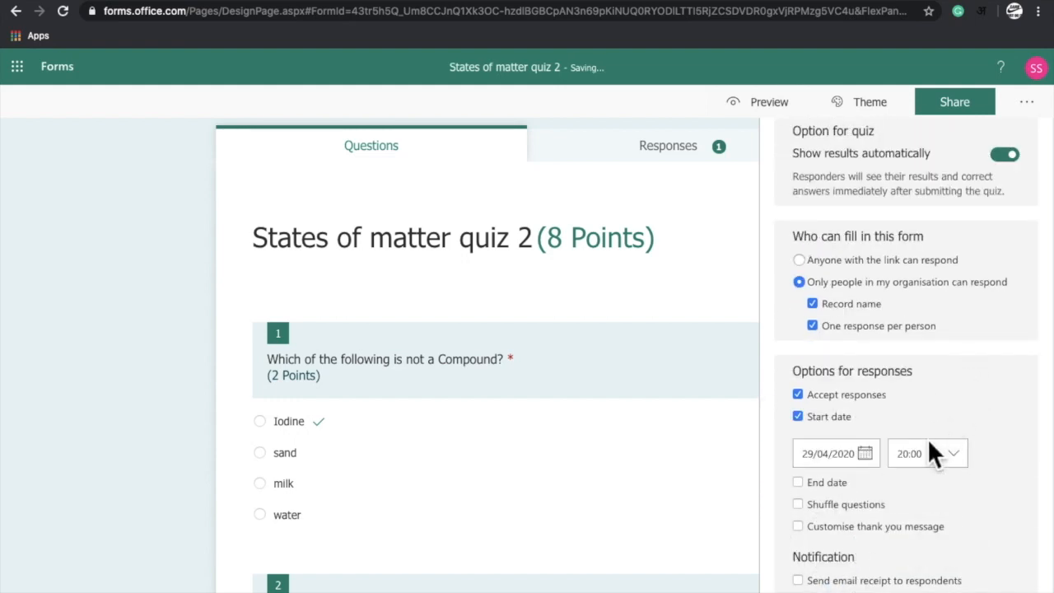
left_click(964, 455)
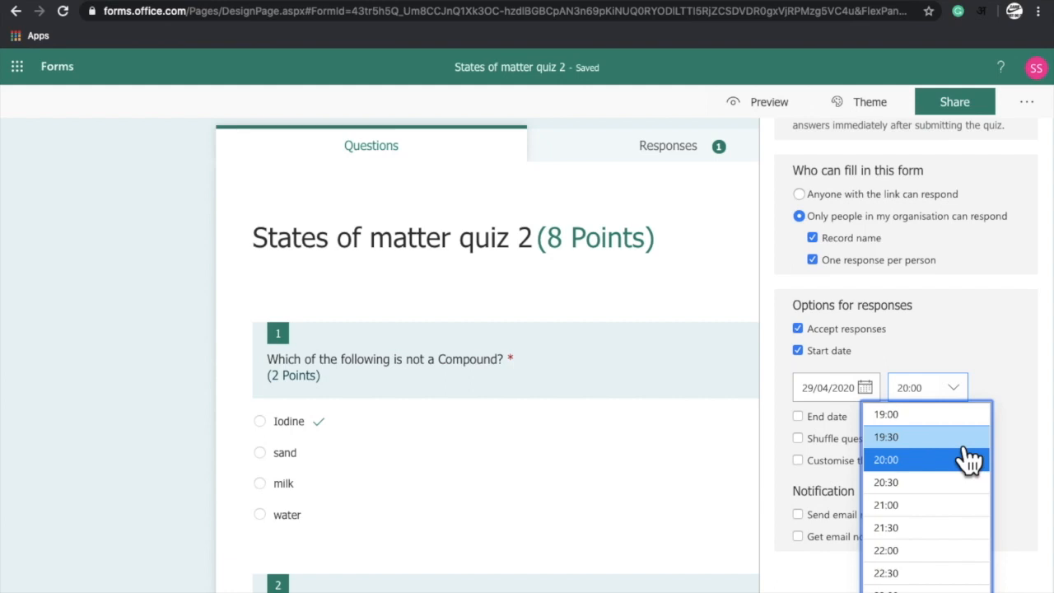
left_click(965, 445)
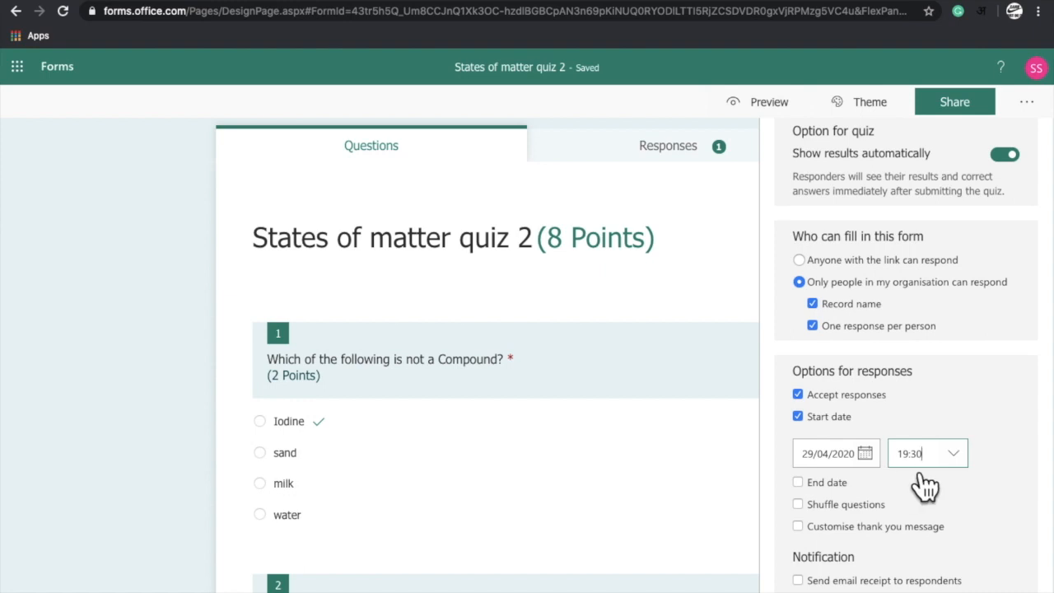
left_click(849, 484)
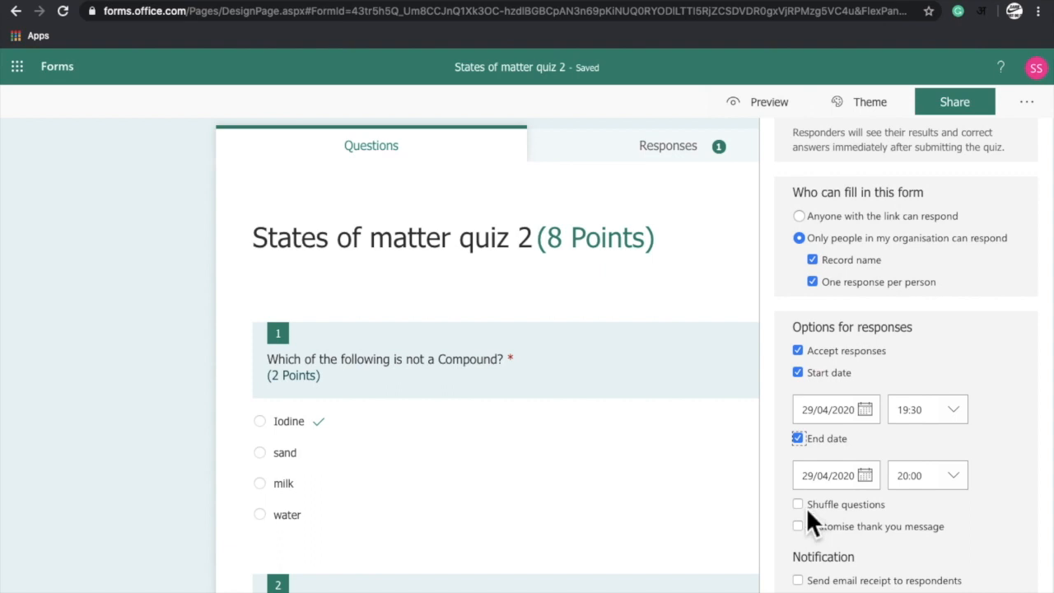
Enable question shuffling with the Lock questions option for questions 1 to 4.
left_click(806, 508)
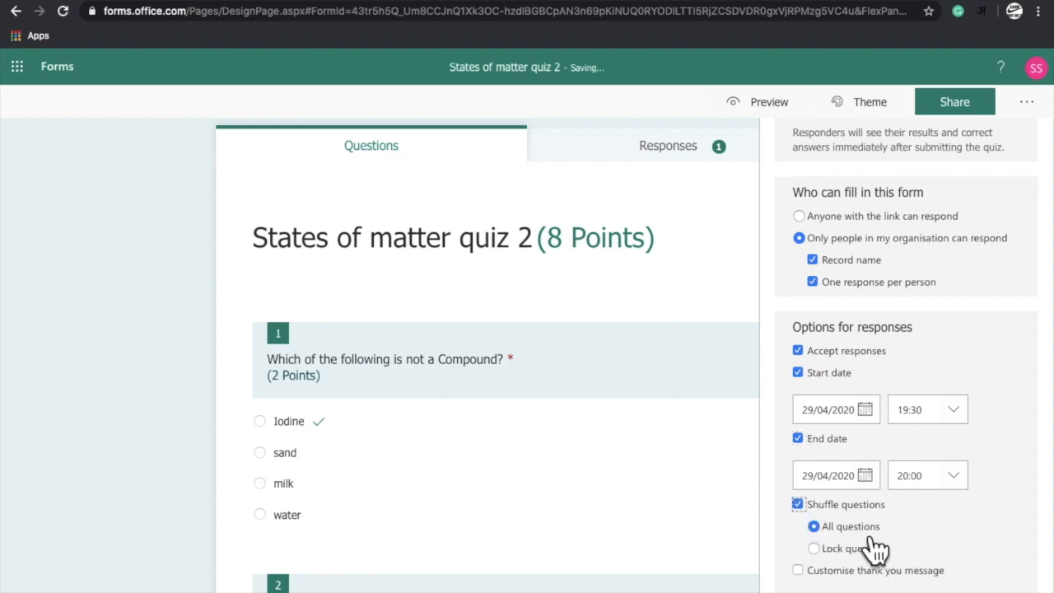
scroll(876, 549, "down", 1)
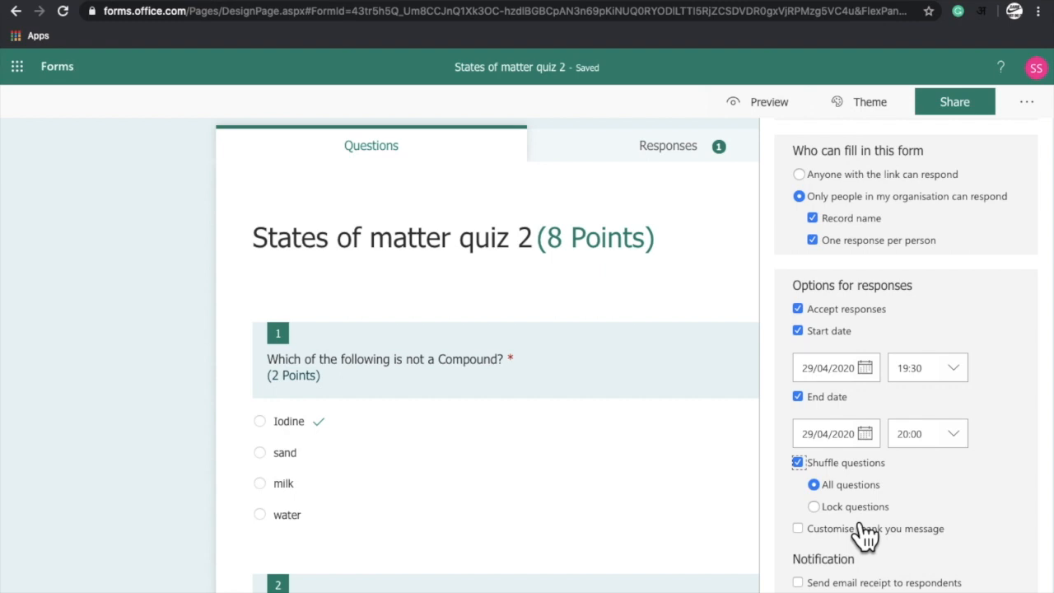
left_click(822, 507)
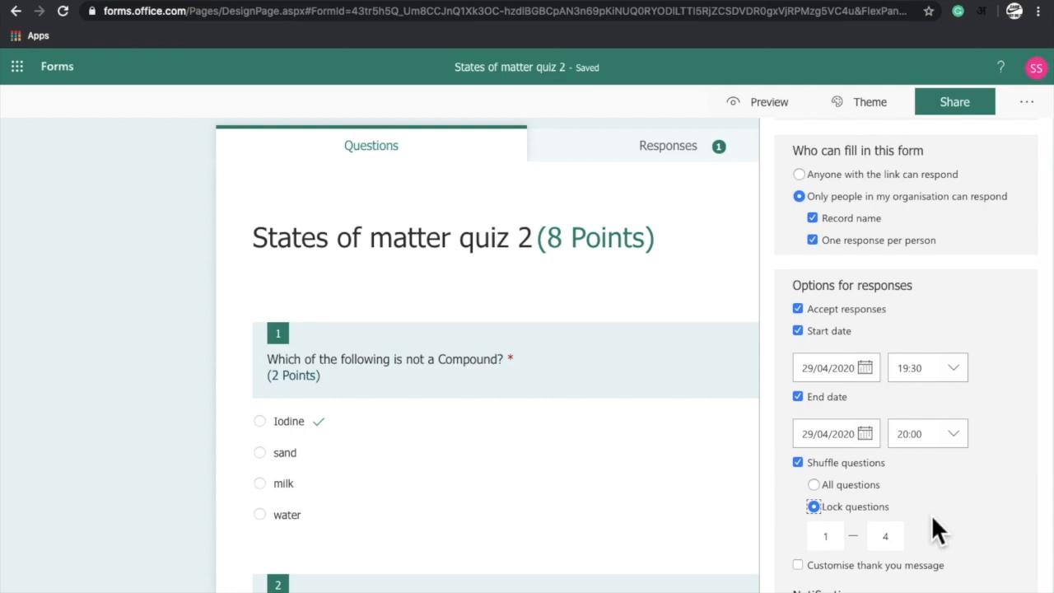
scroll(931, 517, "down", 1)
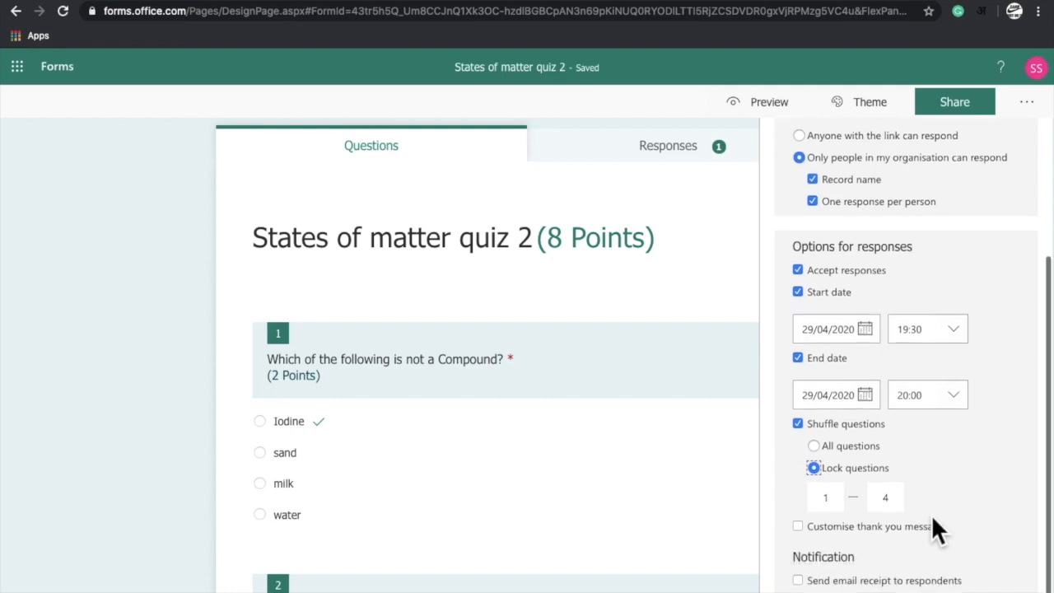
left_click(799, 526)
scroll(995, 482, "down", 2)
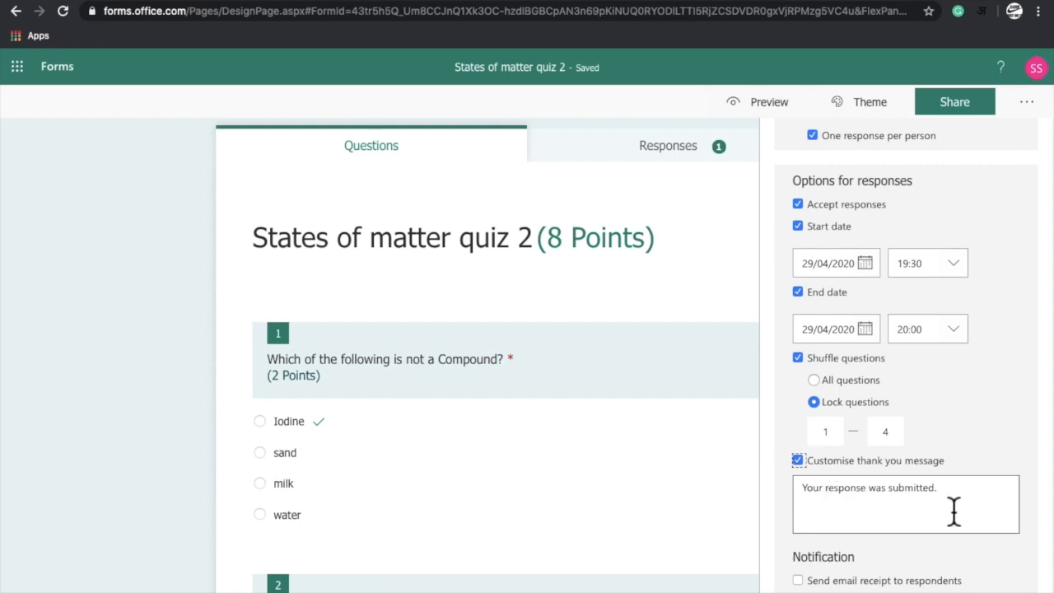
left_click(798, 460)
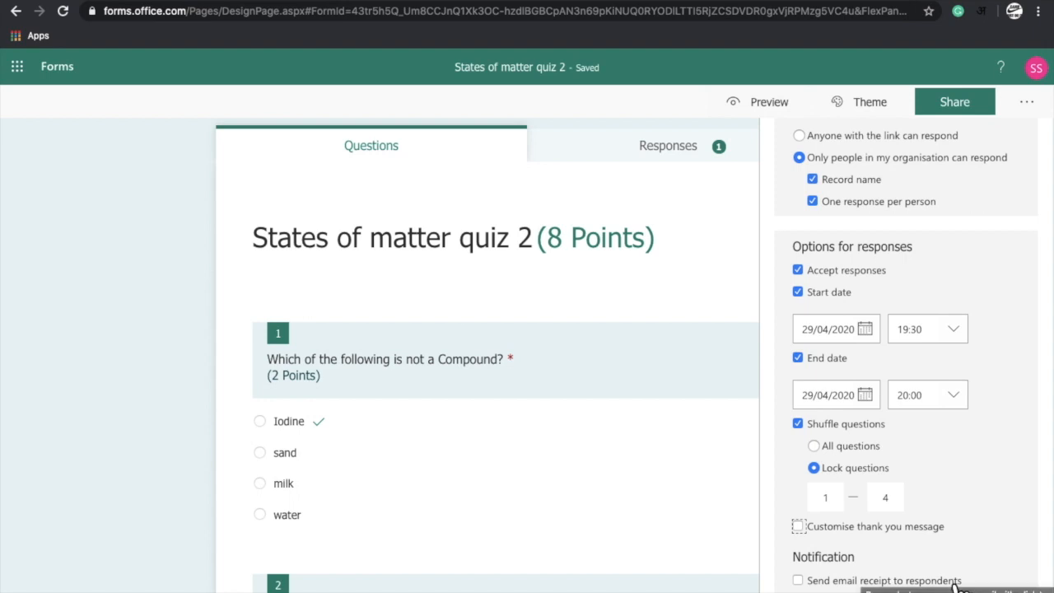
Enable email receipts to respondents and look over the complete quiz settings.
left_click(799, 582)
scroll(999, 461, "up", 3)
scroll(999, 460, "down", 3)
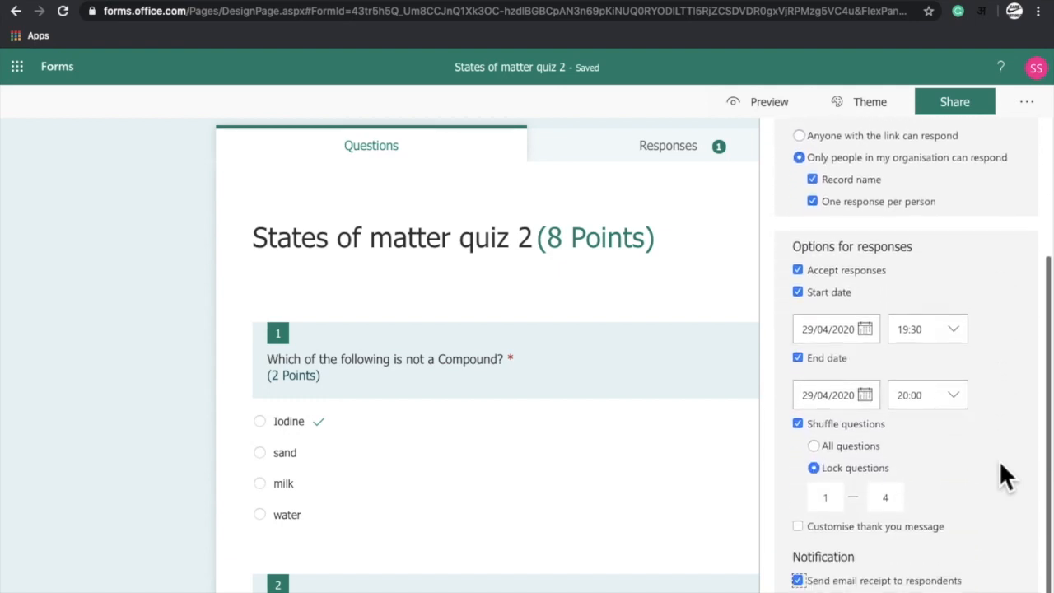
scroll(999, 477, "up", 3)
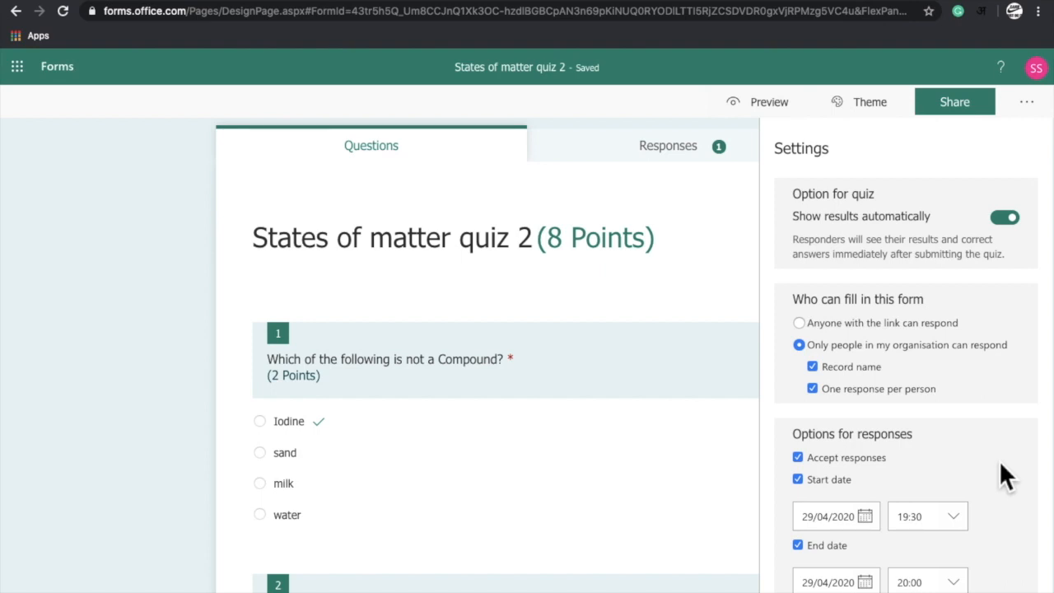
Apply the illustrated chemistry laboratory theme with flasks on shelves to the quiz.
left_click(890, 112)
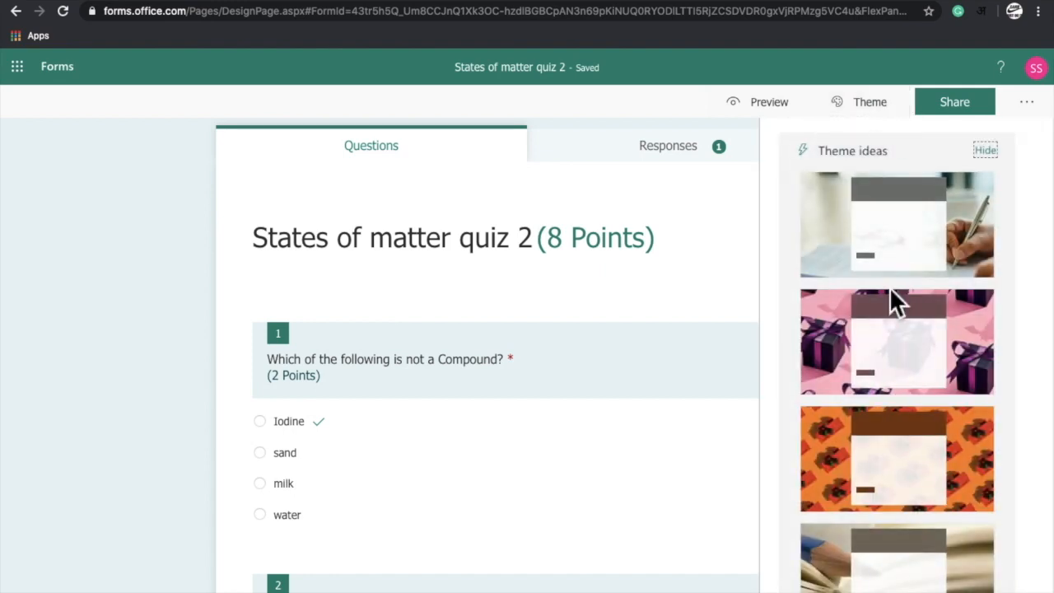
scroll(893, 301, "down", 5)
scroll(906, 309, "down", 5)
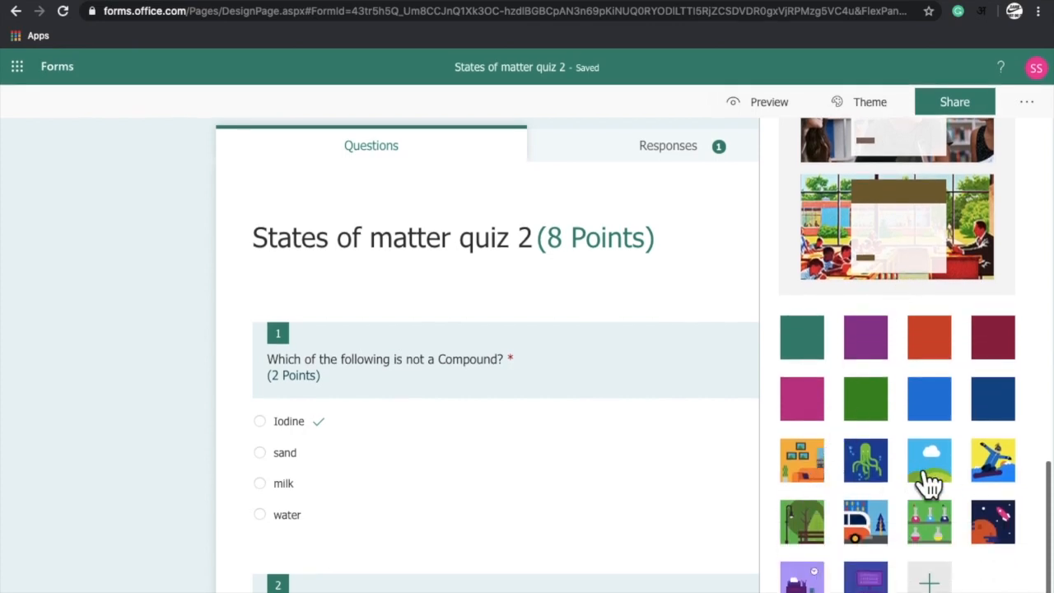
left_click(935, 533)
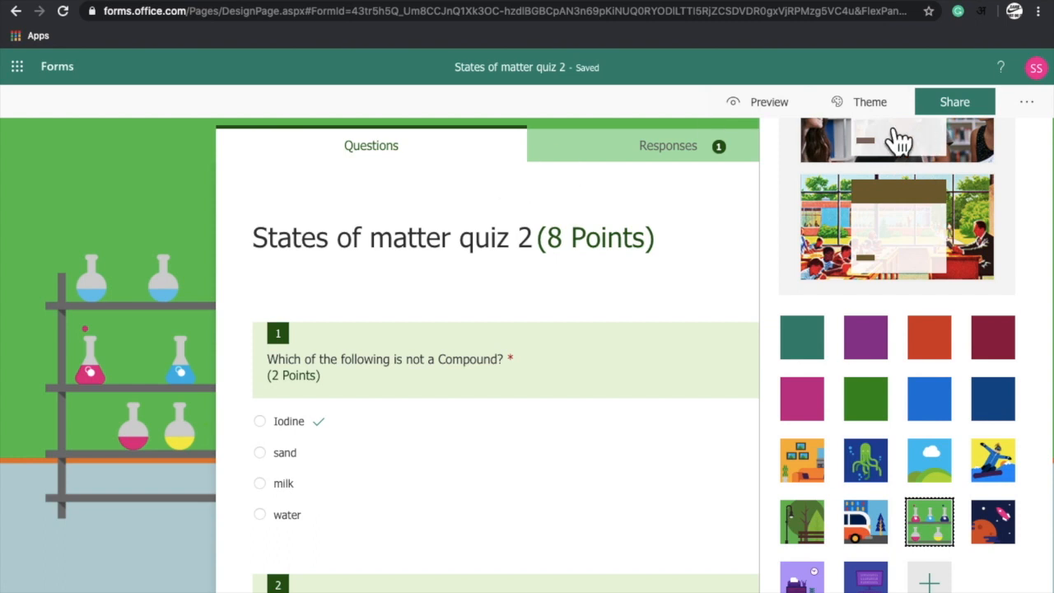
Look at the quiz's sharing options, including the response link and the QR code.
left_click(964, 105)
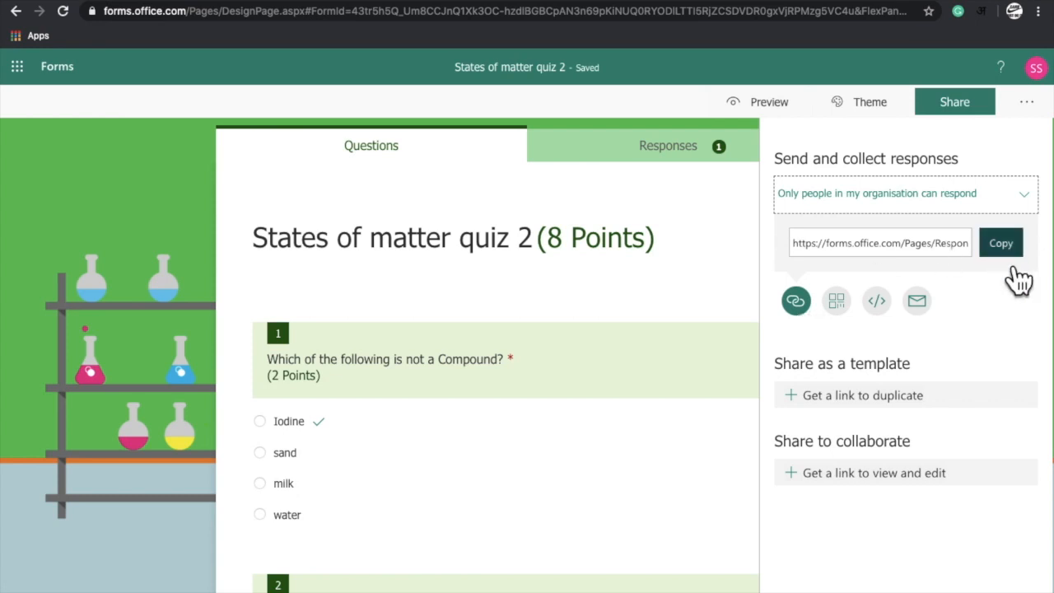
left_click(842, 301)
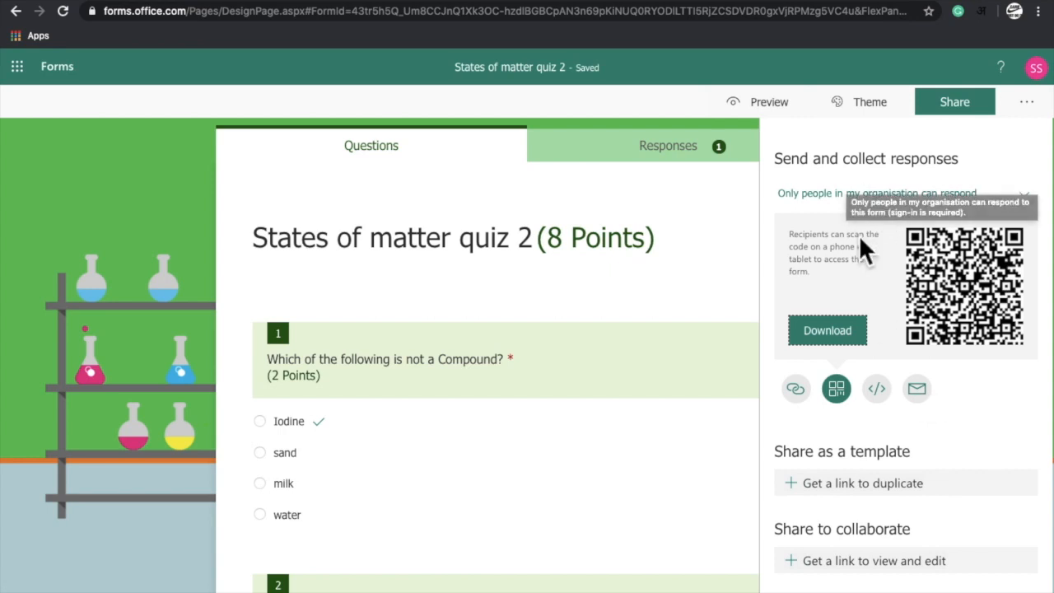
left_click(1027, 101)
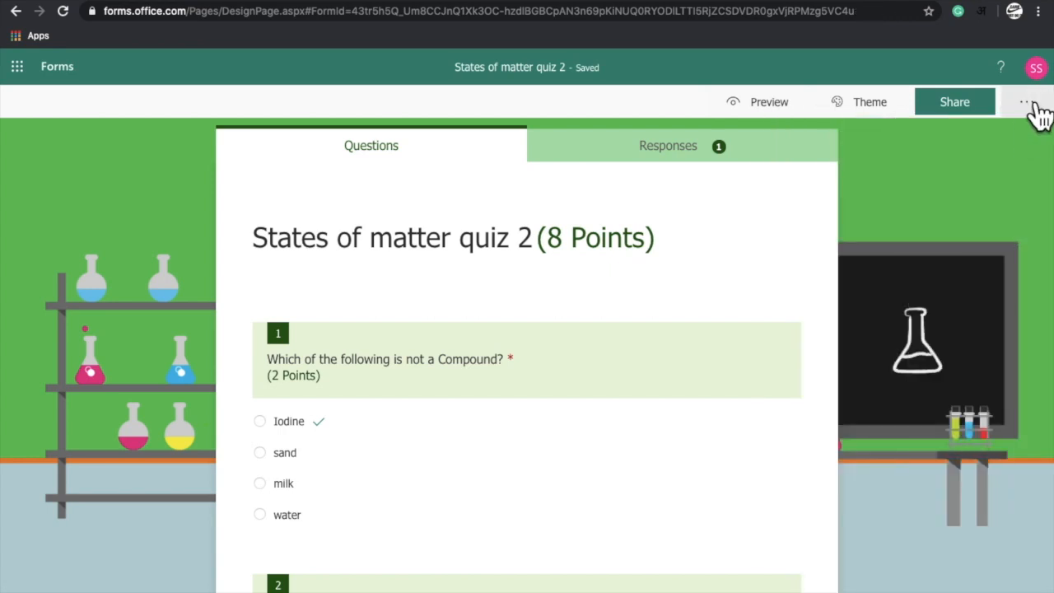
Reopen the quiz settings and review the respondent restrictions and response schedule.
left_click(1038, 115)
left_click(991, 138)
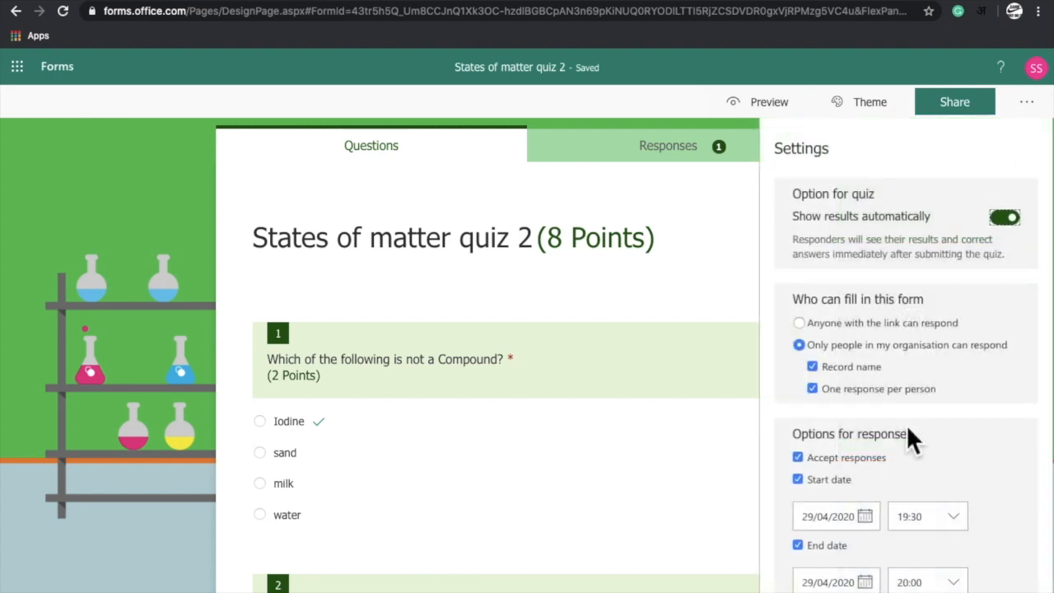
scroll(906, 424, "down", 3)
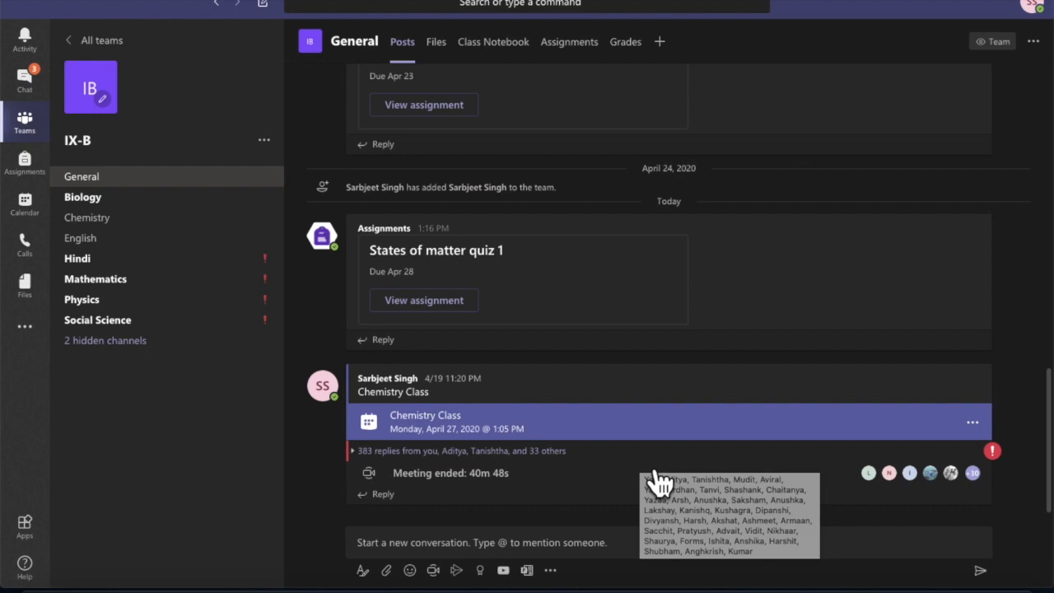
Open the assignments of class IX-A/F.
left_click(42, 175)
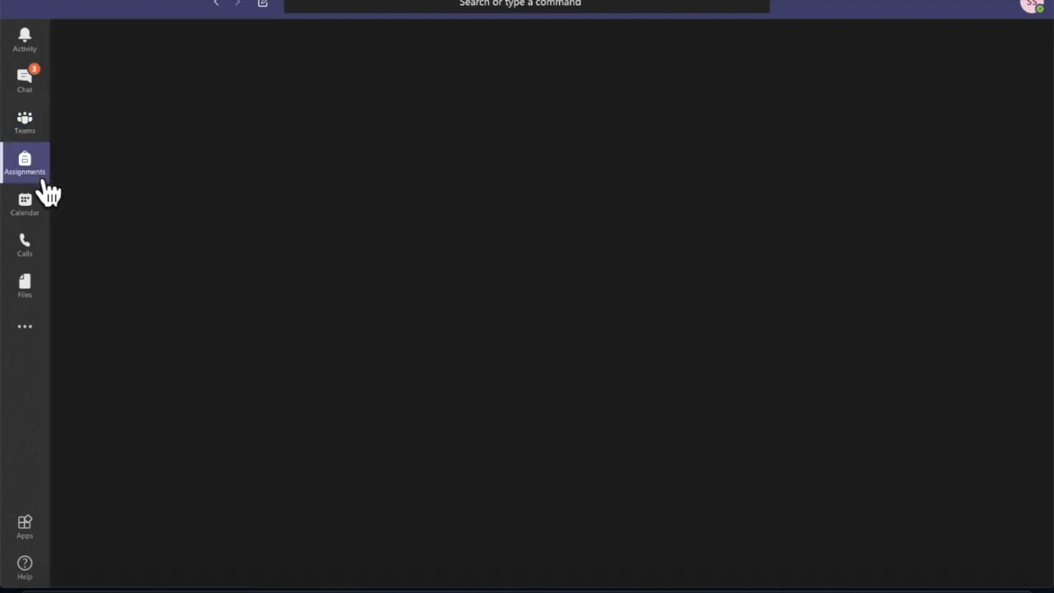
left_click(485, 163)
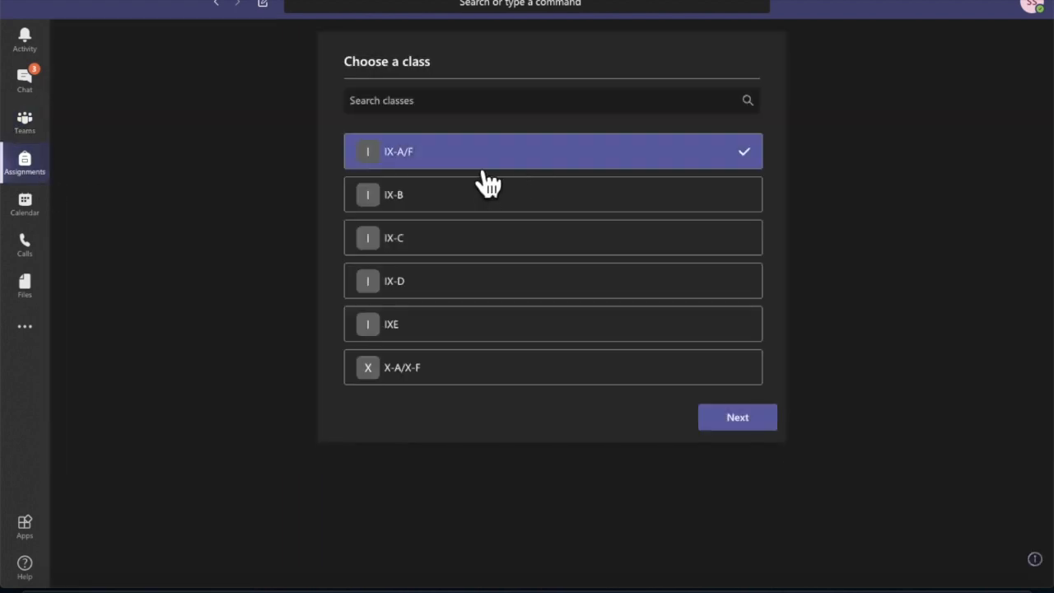
left_click(735, 422)
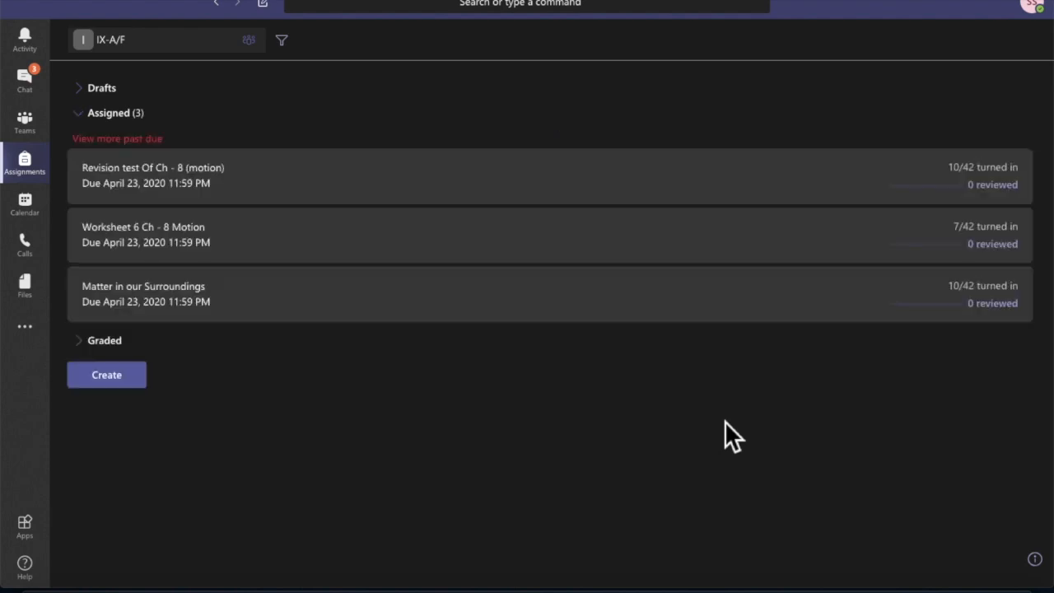
Create a new quiz assignment for the class using the existing form "States of matter quiz 1".
left_click(125, 379)
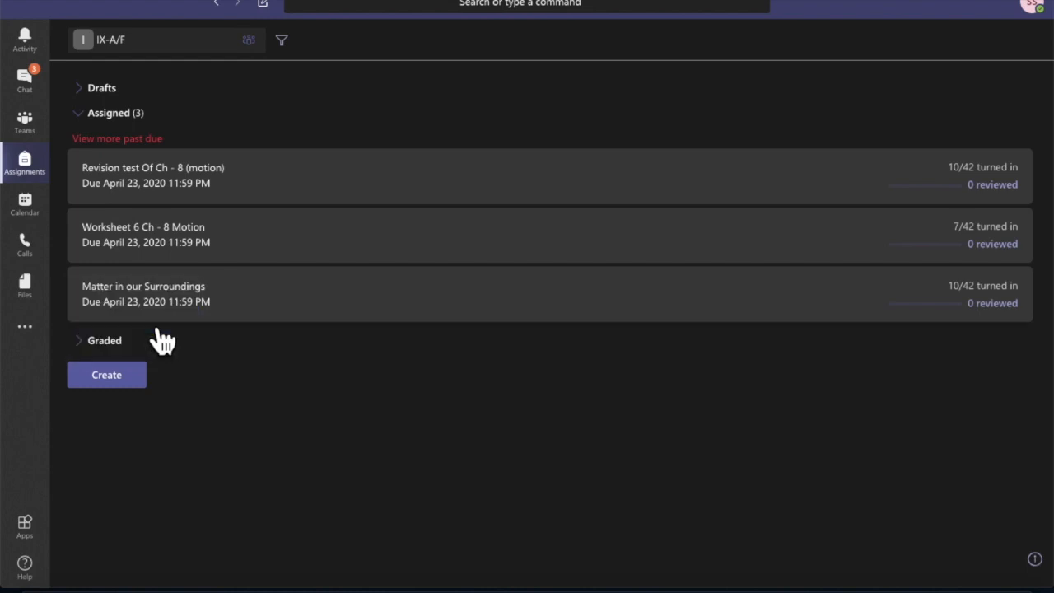
left_click(158, 326)
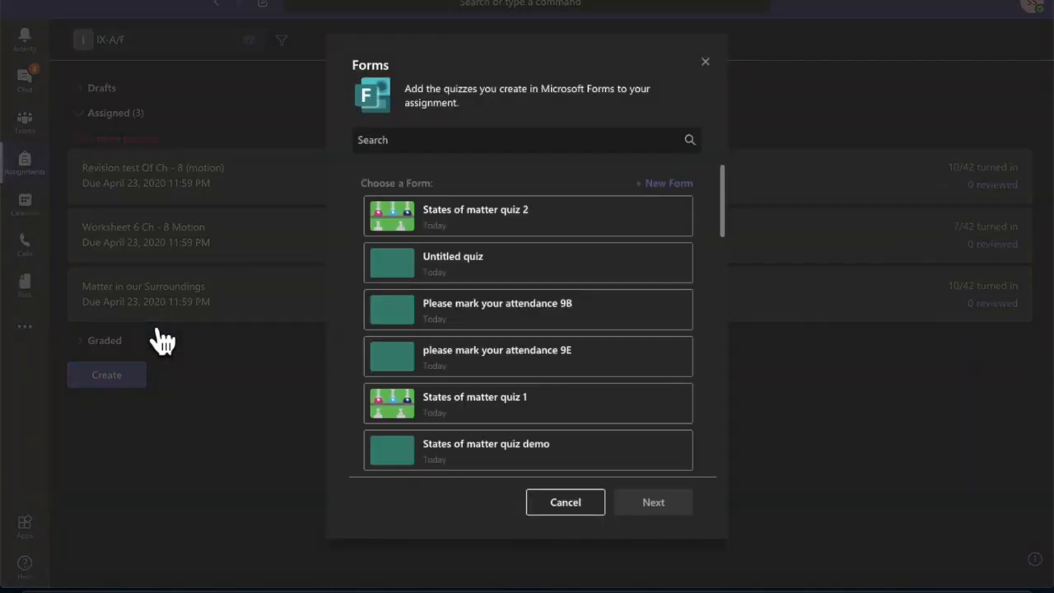
left_click(482, 414)
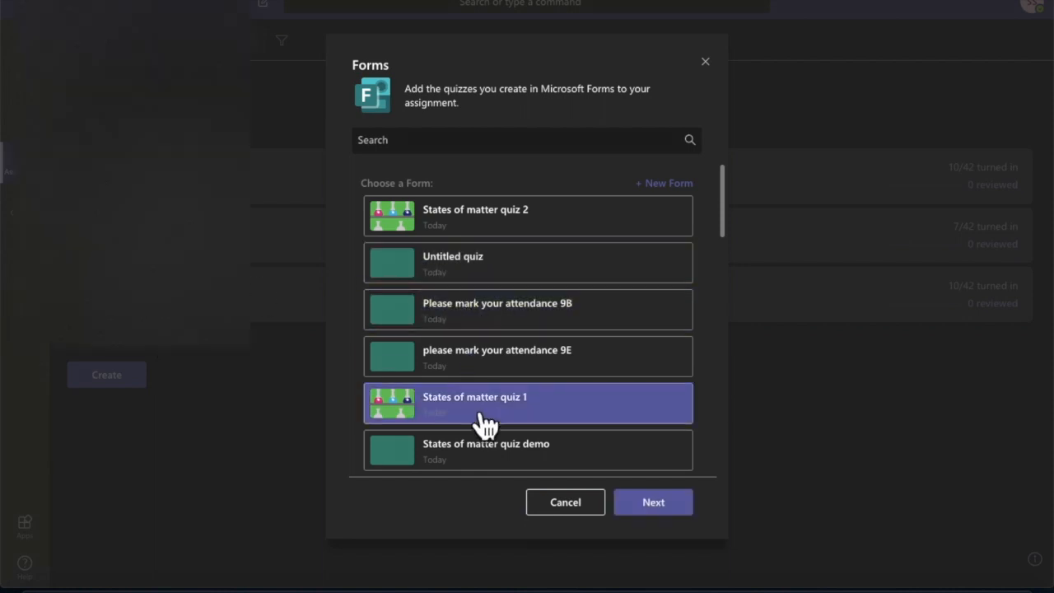
left_click(651, 513)
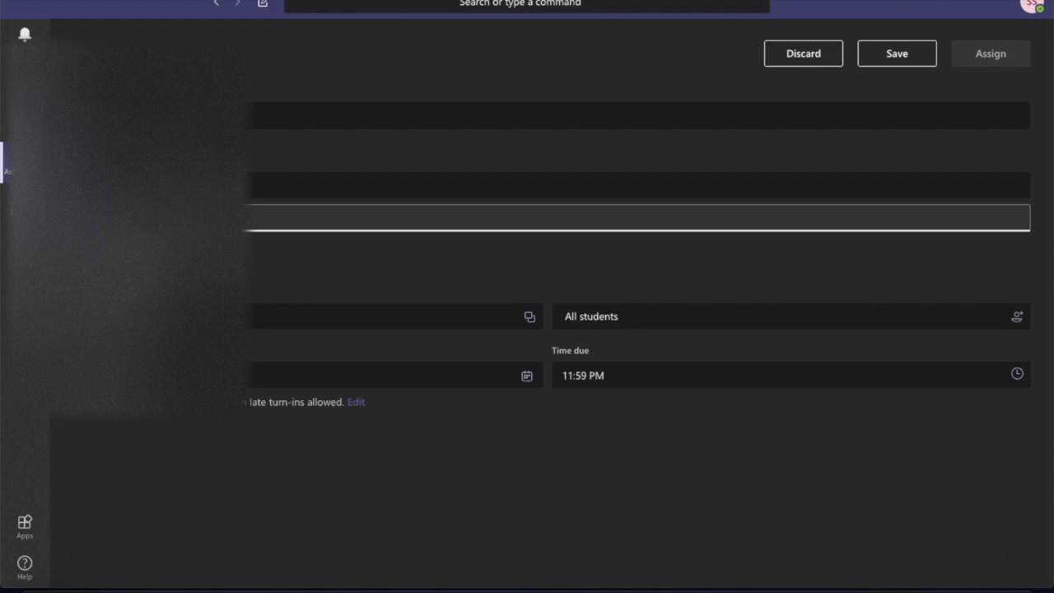
Check the student selection, keep all students of IX-A/F as recipients, and assign the quiz.
left_click(595, 246)
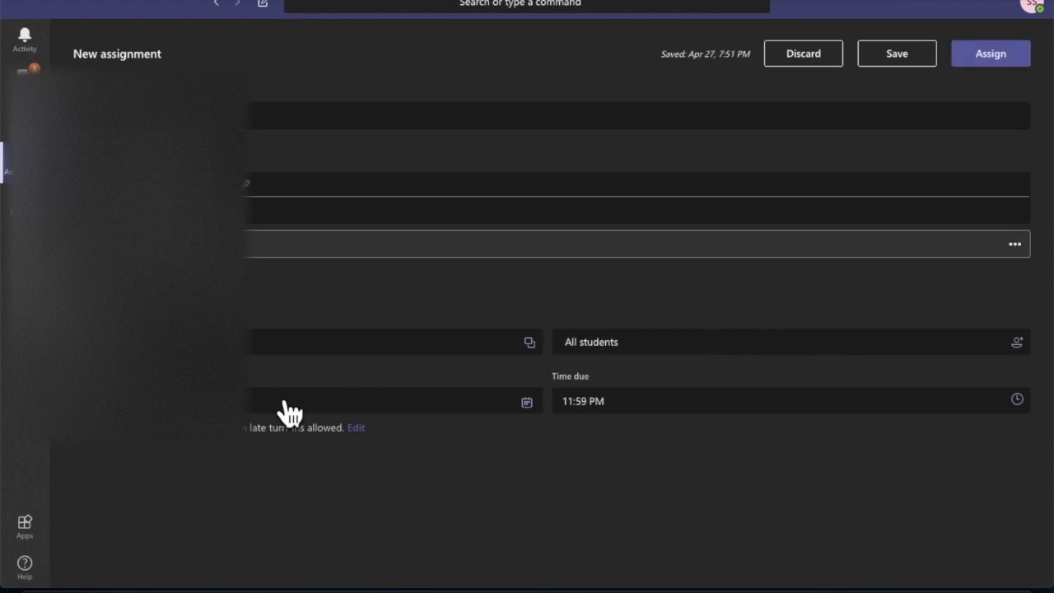
left_click(601, 349)
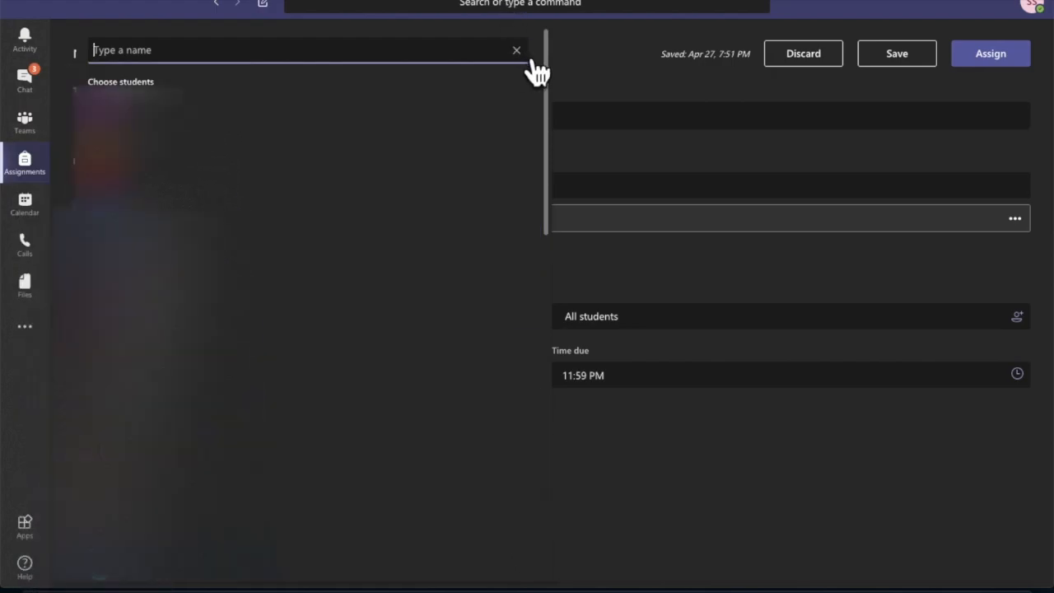
left_click(631, 146)
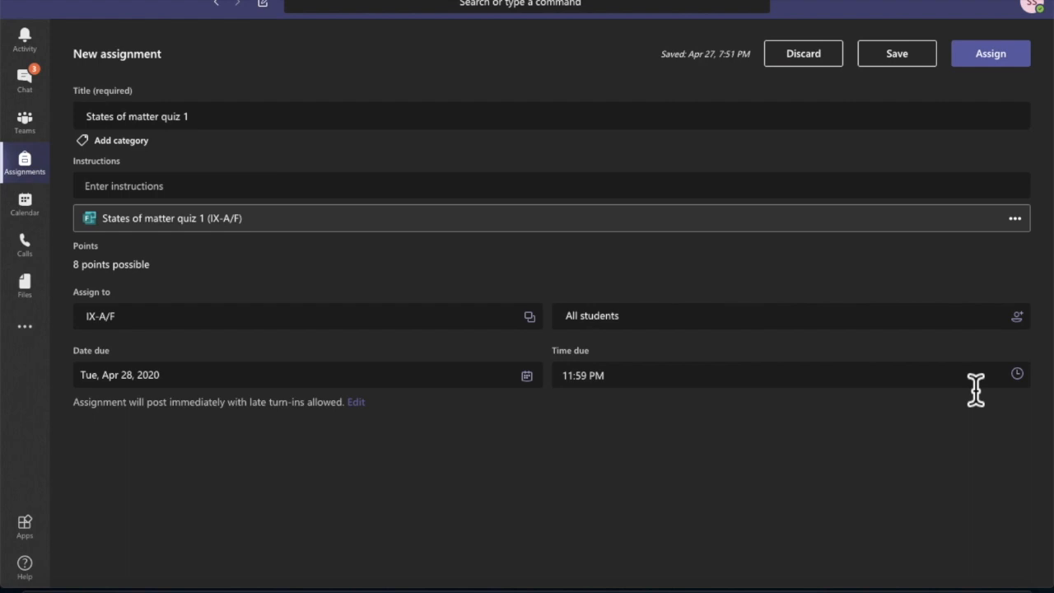
left_click(991, 64)
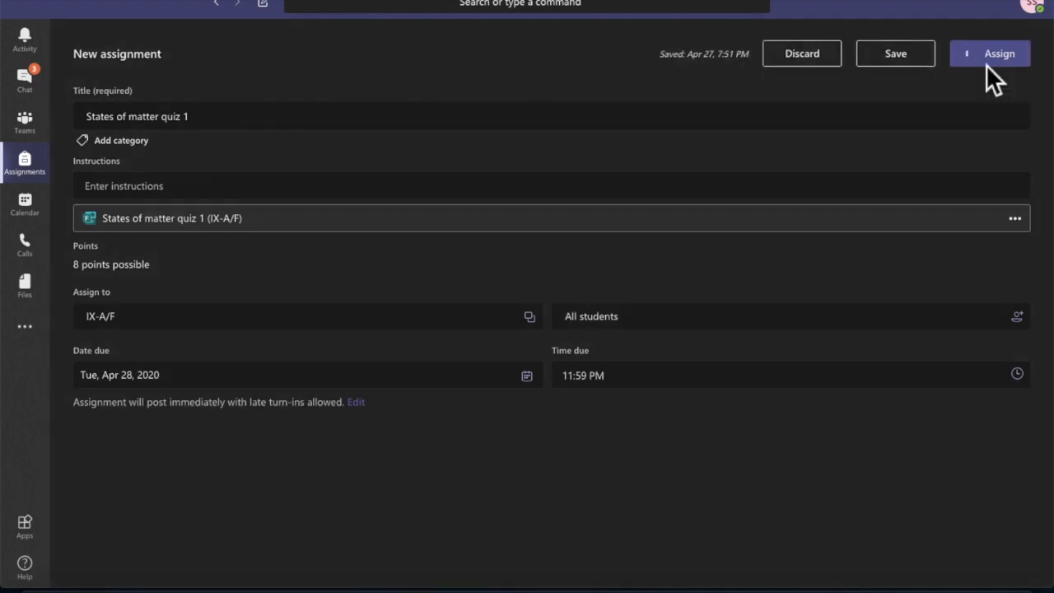